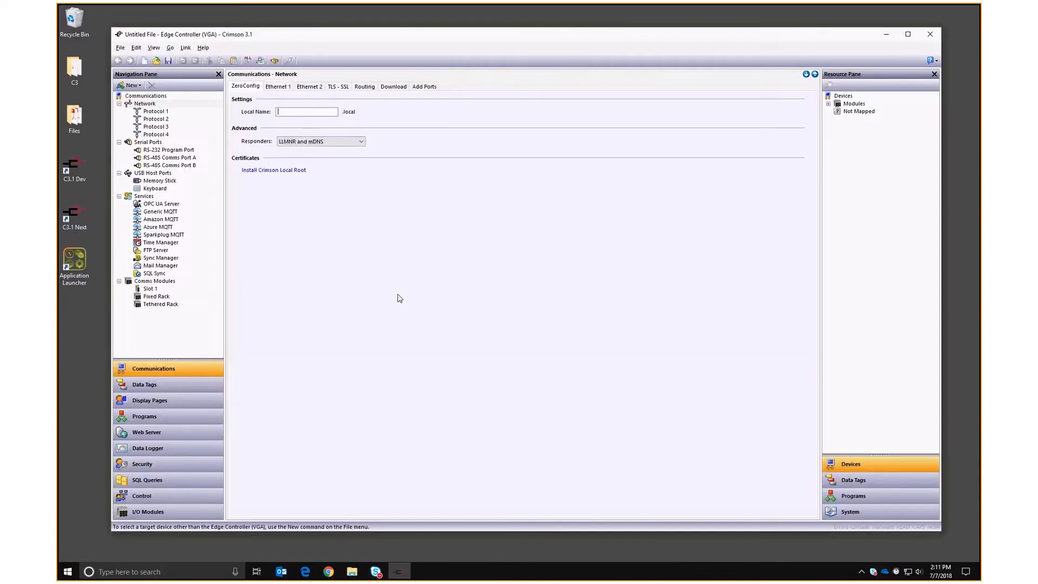
# Create four data tags, Tag1 through Tag4, in Data Tags.
pyautogui.click(156, 390)
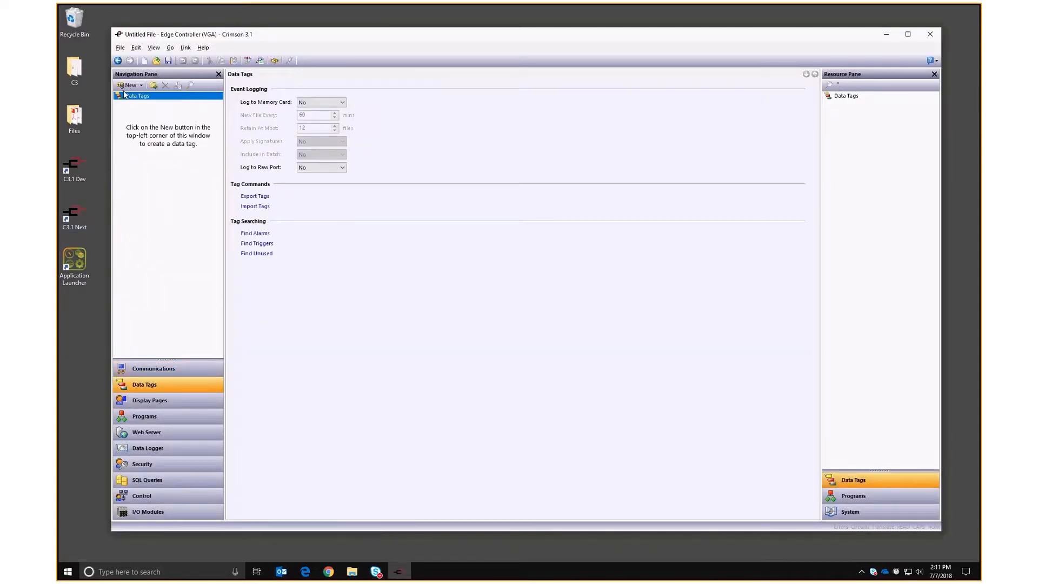
pyautogui.click(144, 61)
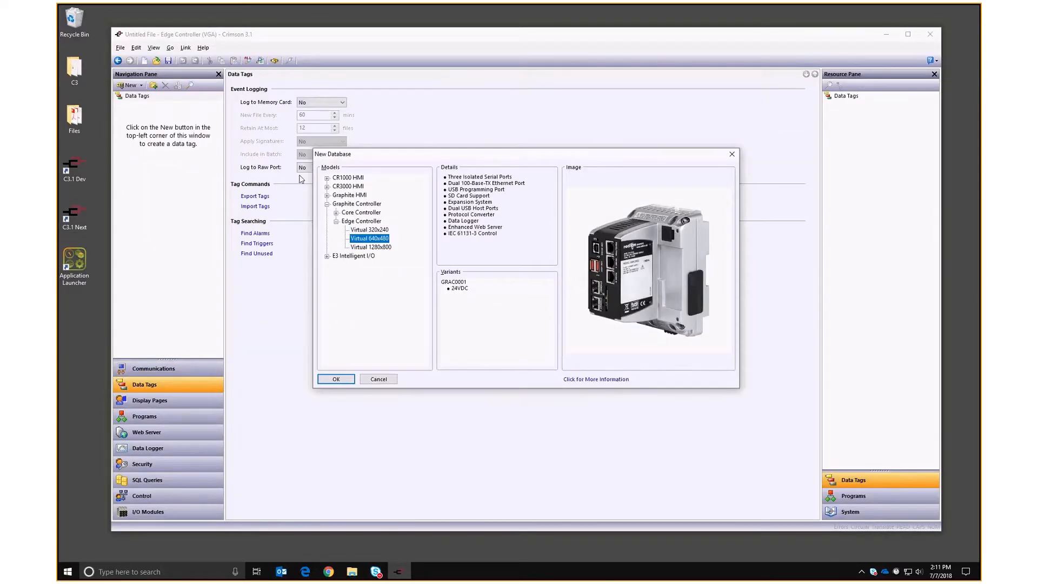
pyautogui.click(336, 378)
pyautogui.click(151, 384)
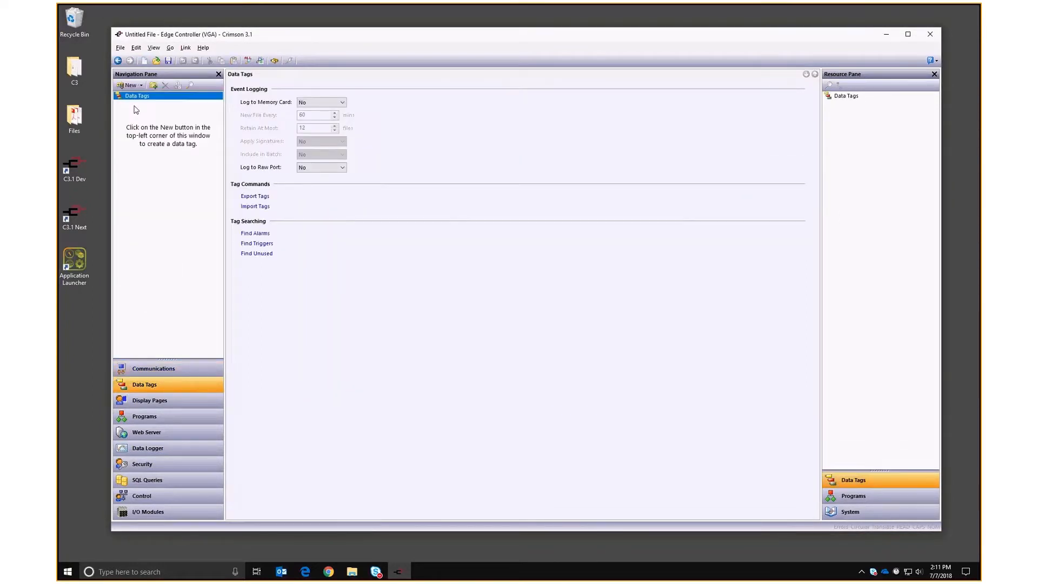
pyautogui.click(127, 85)
pyautogui.click(127, 85)
pyautogui.click(127, 86)
pyautogui.click(127, 86)
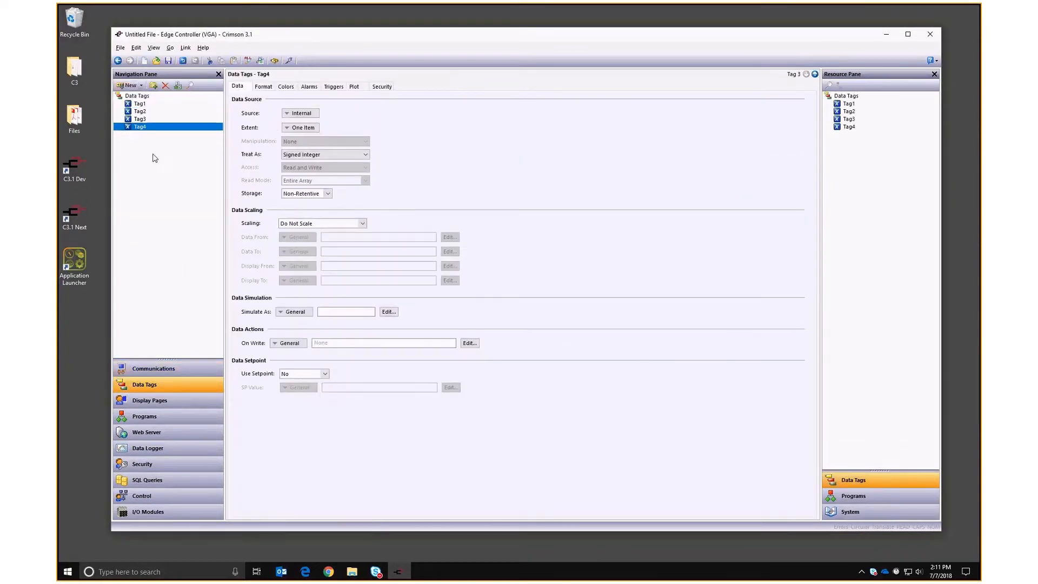
# Delete the Hello World! text on Page1 and place Tag1–Tag4 on the page.
pyautogui.click(148, 408)
pyautogui.click(543, 292)
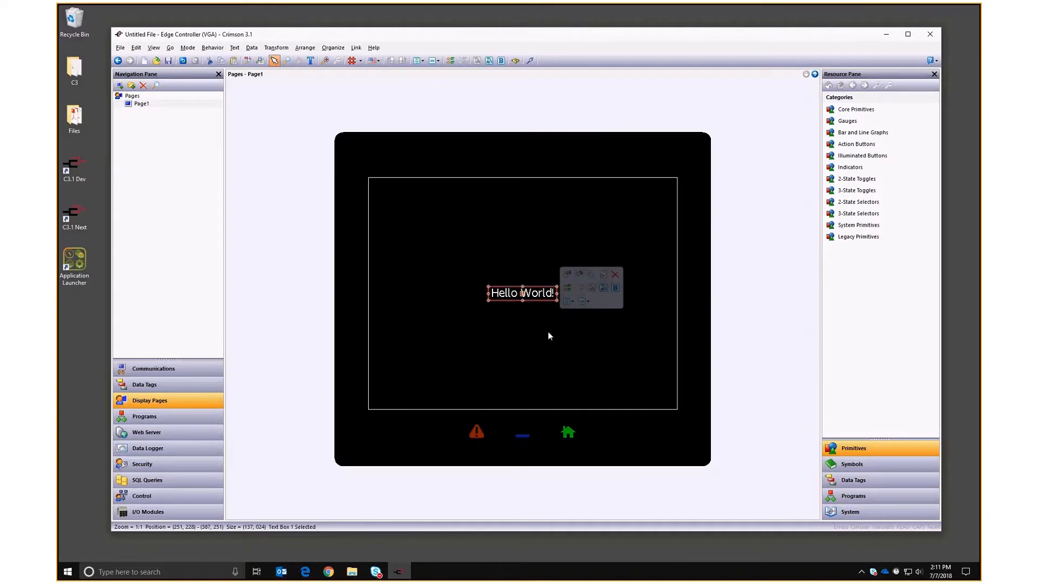
pyautogui.press('Delete')
pyautogui.click(852, 479)
pyautogui.click(848, 103)
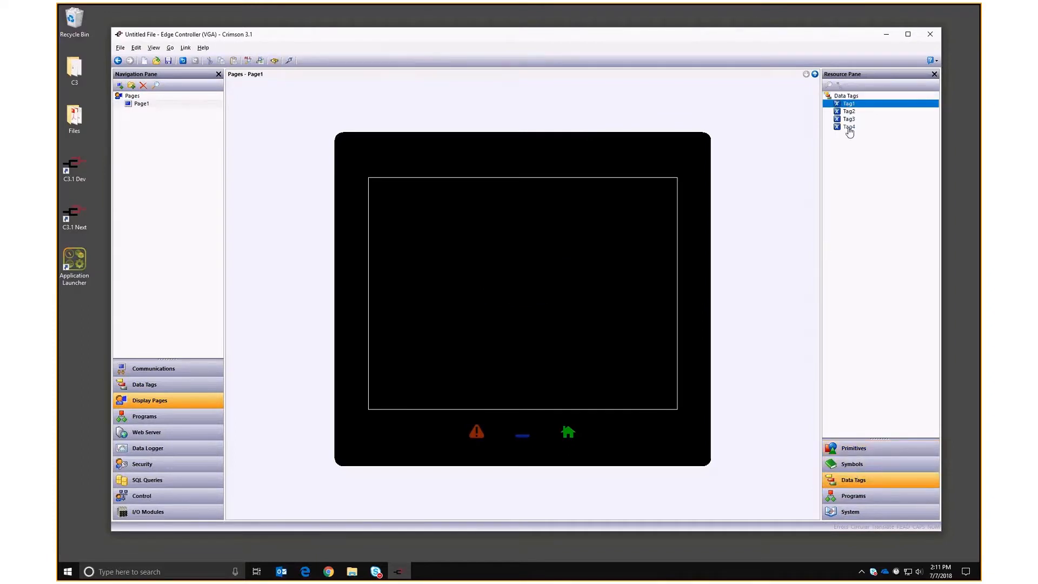
pyautogui.keyDown('shift'); pyautogui.click(849, 127); pyautogui.keyUp('shift')
pyautogui.moveTo(848, 127); pyautogui.dragTo(513, 288)
# Make the Tag1 and Tag2 data boxes accept data entry.
pyautogui.click(526, 189)
pyautogui.click(511, 205)
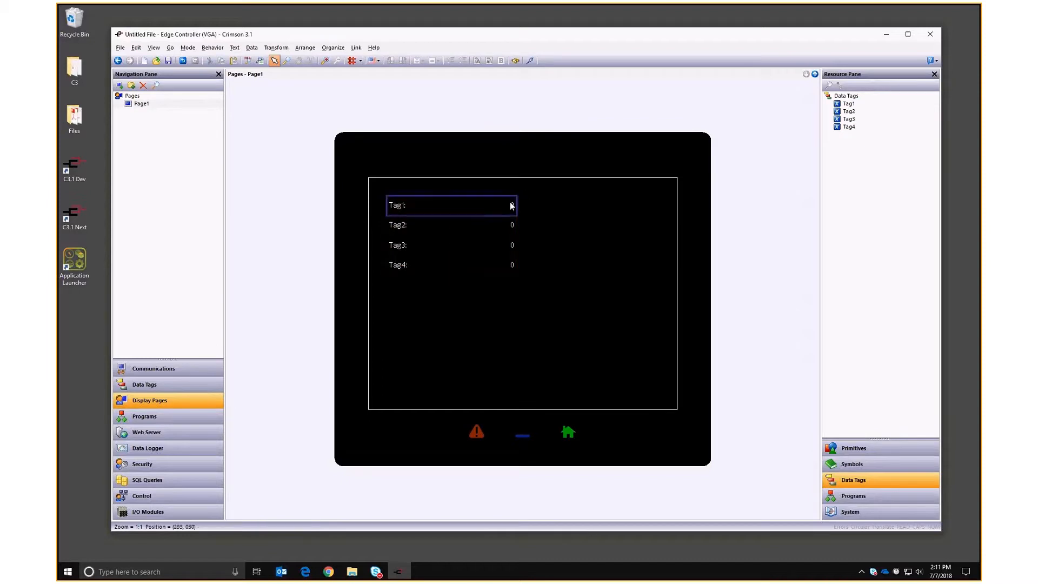
pyautogui.click(513, 229)
pyautogui.click(536, 216)
pyautogui.click(551, 289)
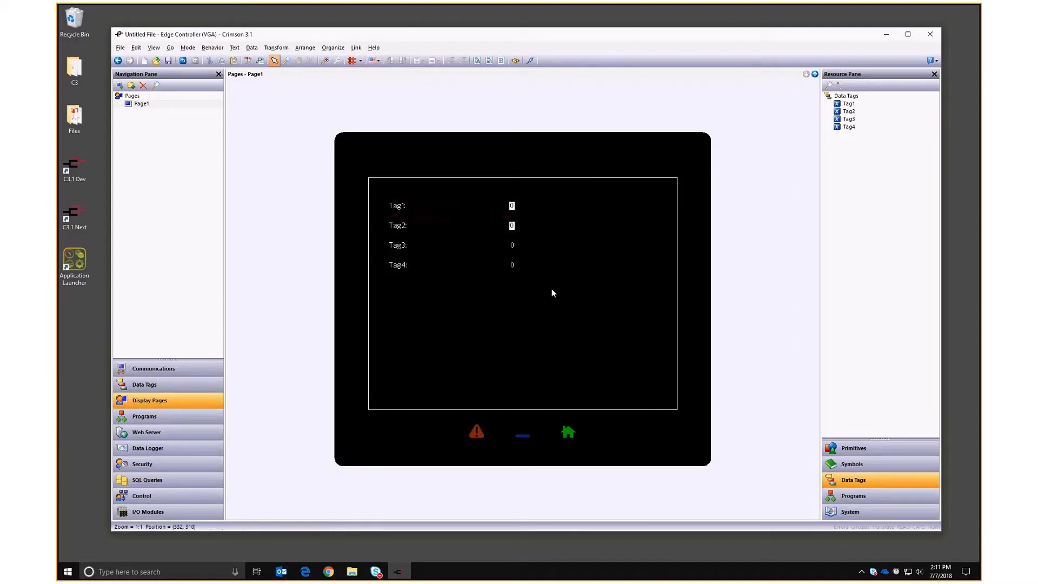
# Set Page1's On Update action to Tag3++,Tag4++ in Page Properties.
pyautogui.rightClick(563, 216)
pyautogui.click(584, 244)
pyautogui.click(403, 176)
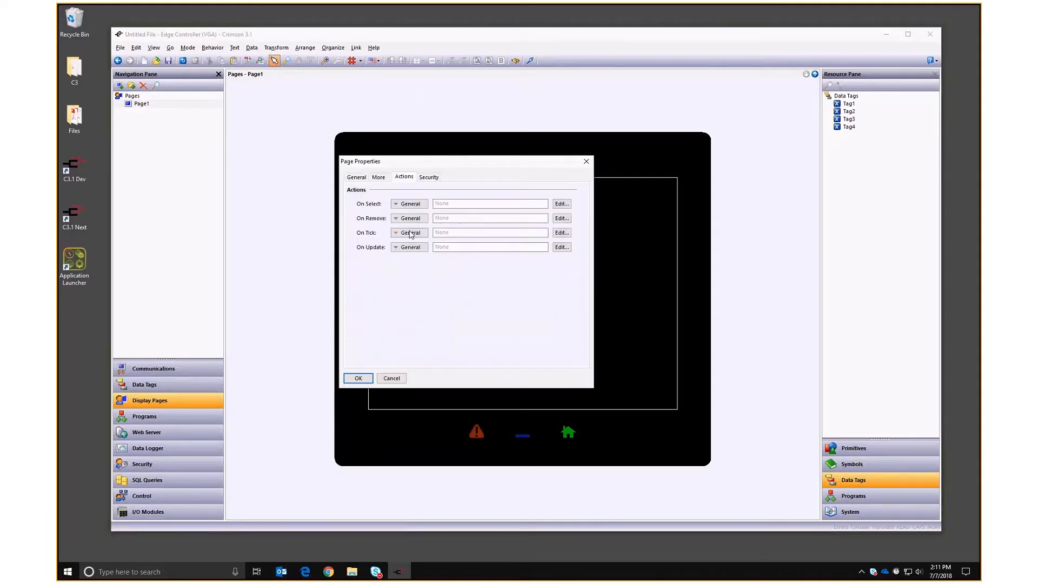
pyautogui.click(439, 247)
pyautogui.write('Tag3++,Tagf')
pyautogui.press('BackSpace')
pyautogui.write('4++')
pyautogui.press('Return')
pyautogui.click(358, 377)
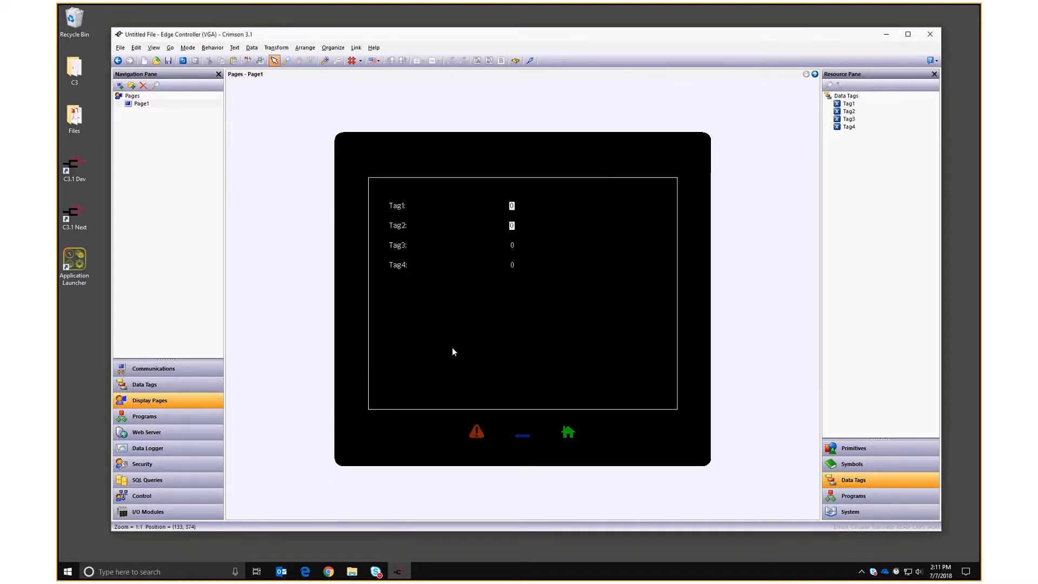
# Enable remote control in the Web Server's remote view features.
pyautogui.click(146, 431)
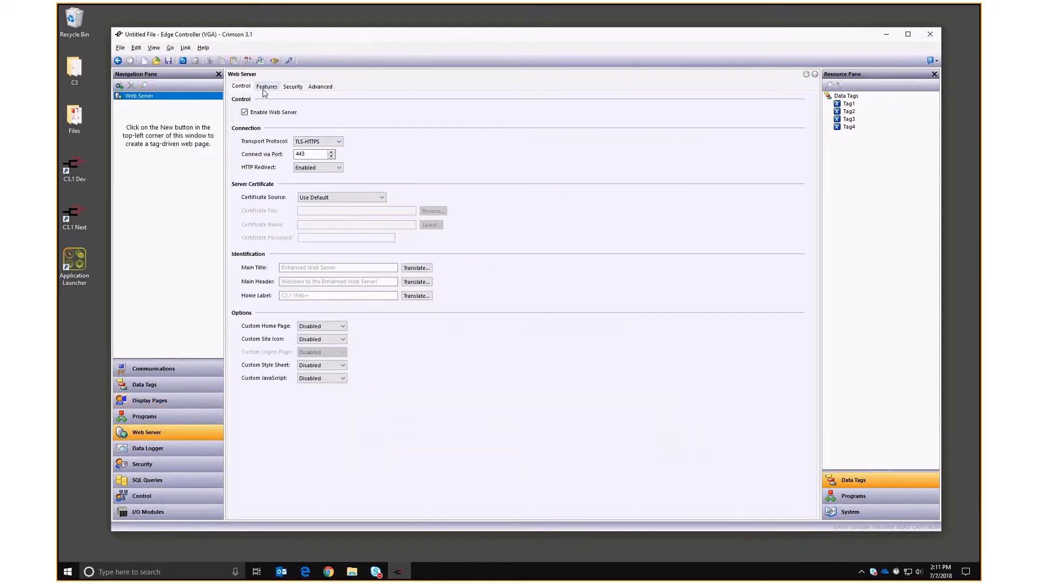
pyautogui.click(268, 86)
pyautogui.click(305, 126)
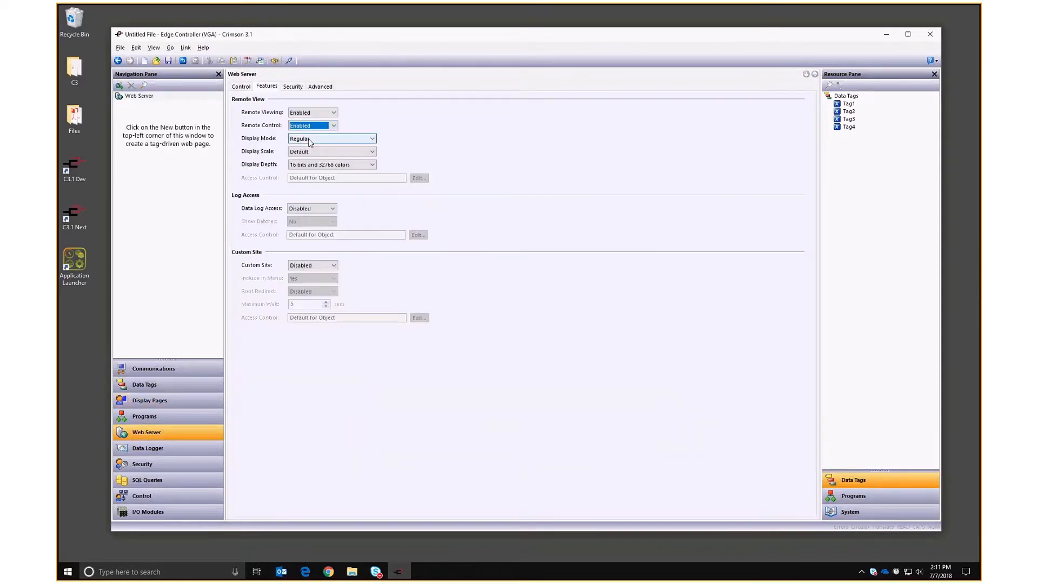
# Set the controller's network Local Name to test.
pyautogui.click(152, 368)
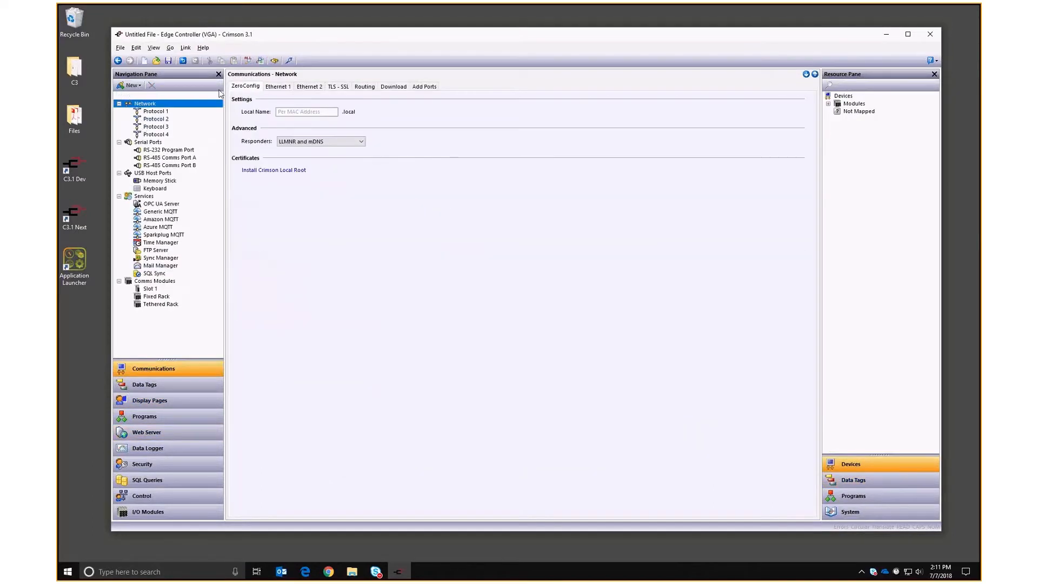
pyautogui.click(303, 111)
pyautogui.write('test')
pyautogui.press('Return')
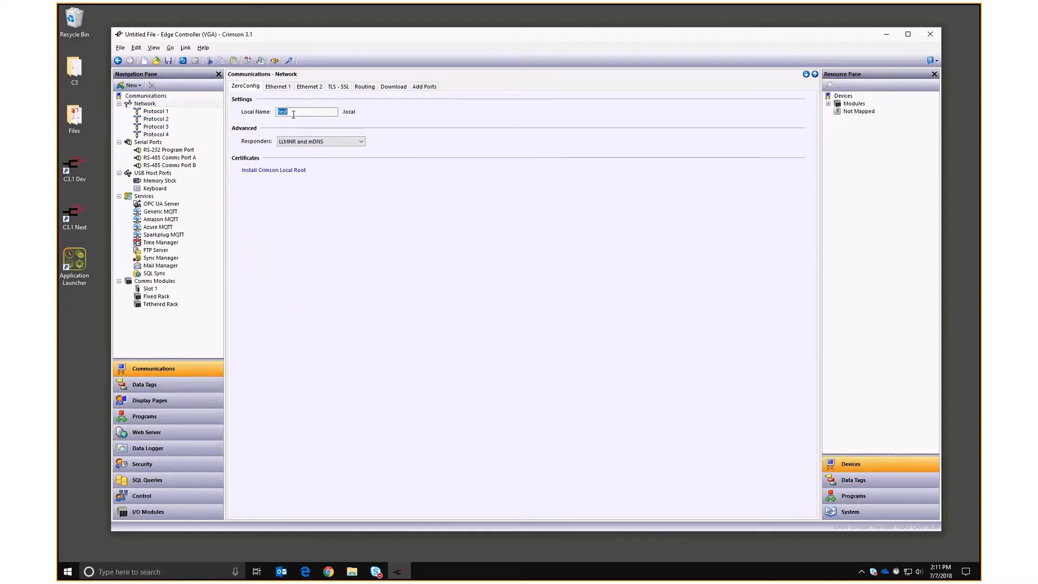
# Download the database to the controller, agreeing to replace the existing one.
pyautogui.press('F9')
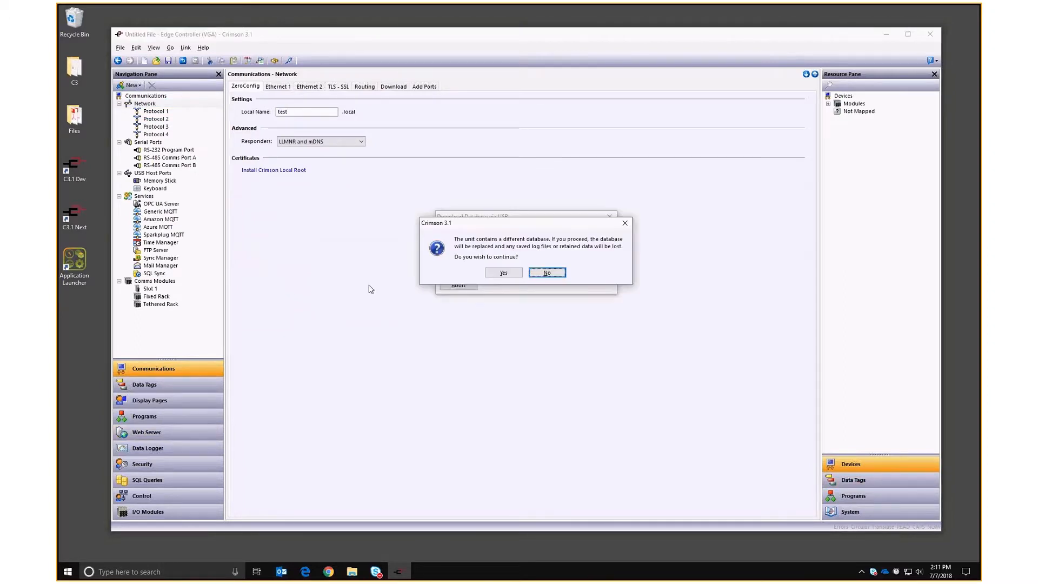
pyautogui.click(504, 274)
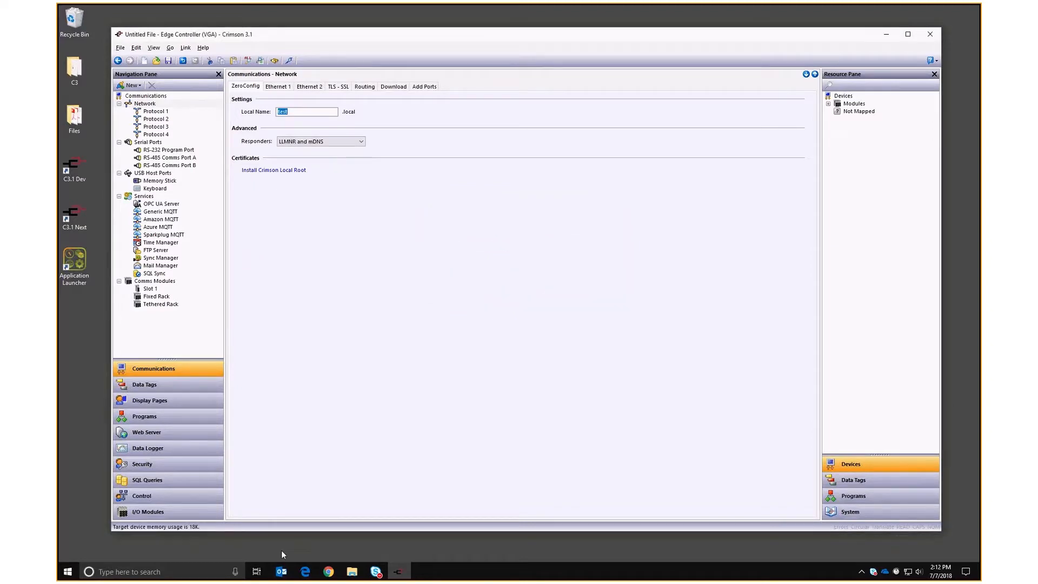
pyautogui.click(328, 571)
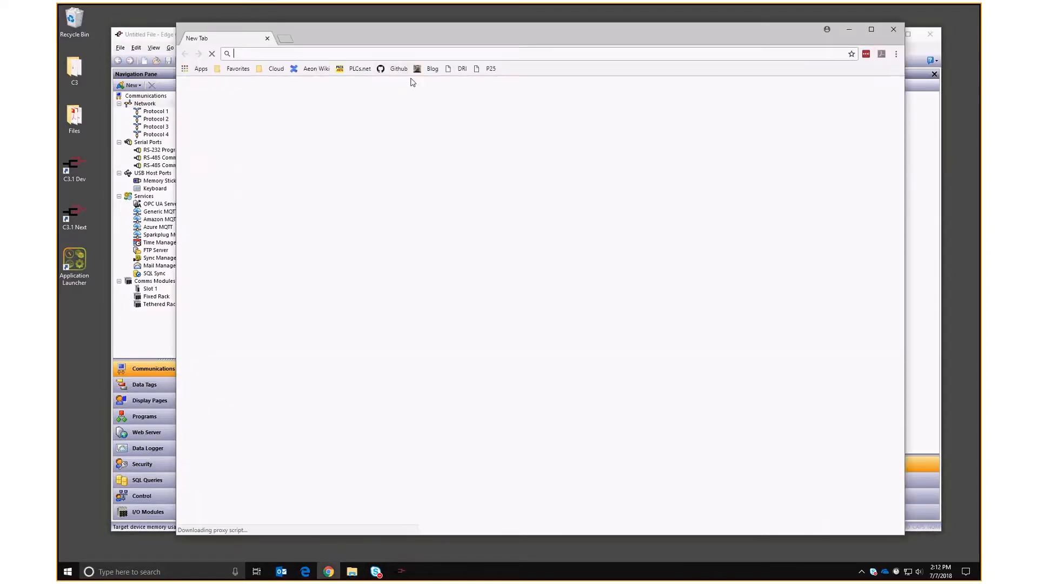
# Load the controller's web server at test.local and open Remote View.
pyautogui.write('http://test.local')
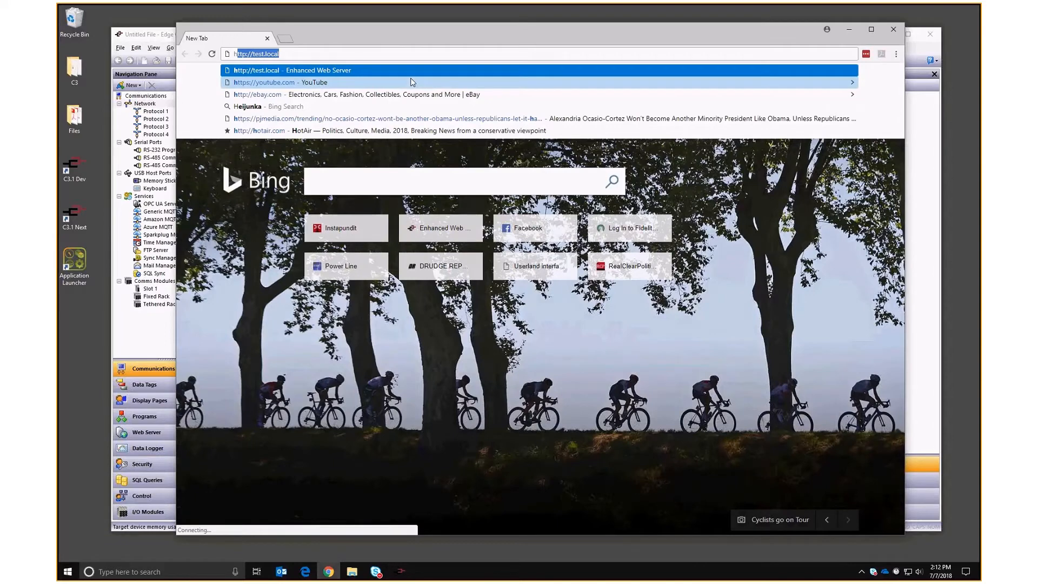
pyautogui.press('Return')
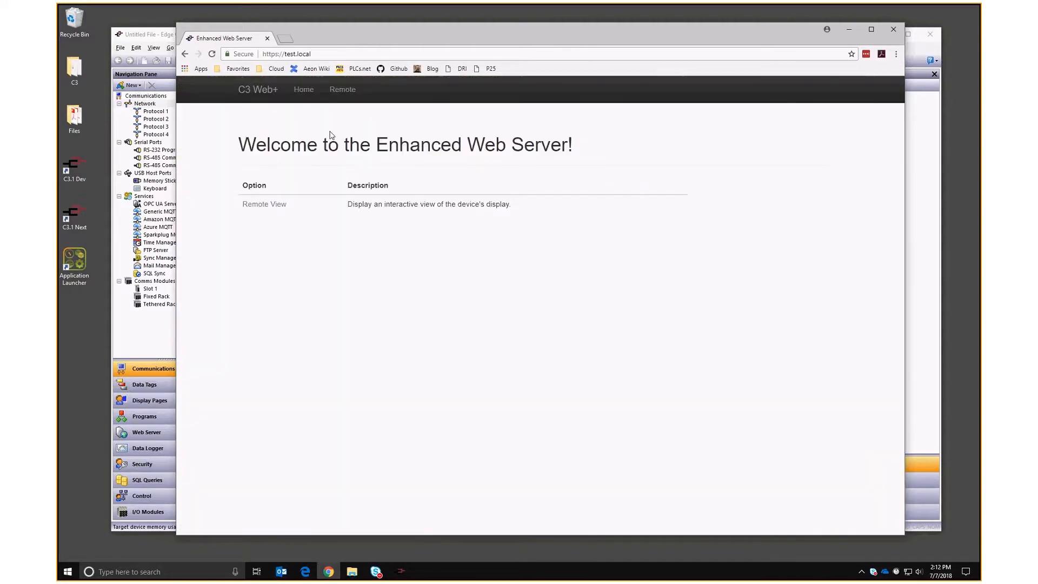
pyautogui.click(248, 204)
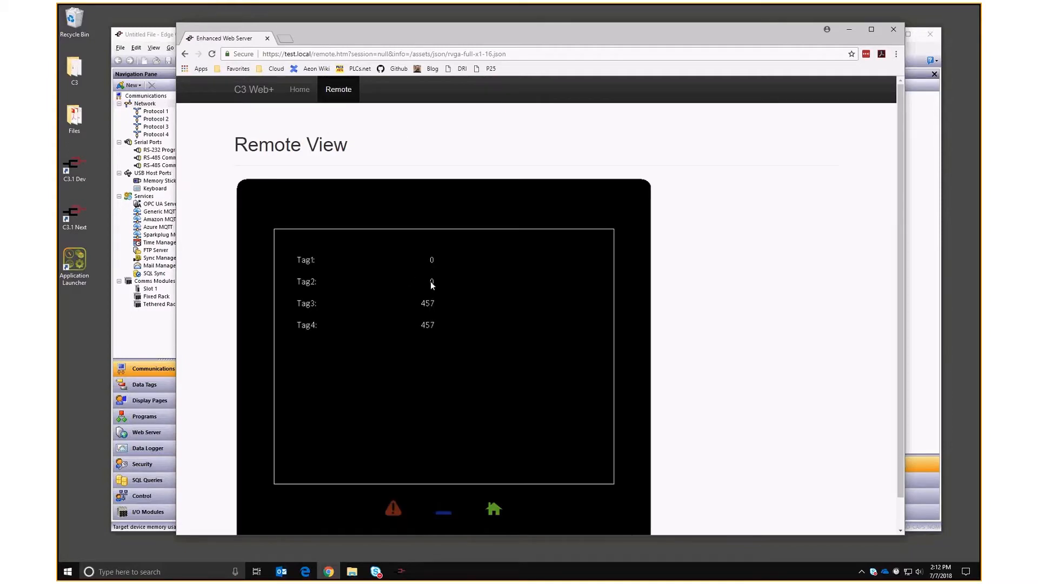
# Enter 2000 as Tag2's value on the entry keypad.
pyautogui.click(431, 281)
pyautogui.click(432, 356)
pyautogui.click(433, 377)
pyautogui.click(433, 377)
pyautogui.click(433, 378)
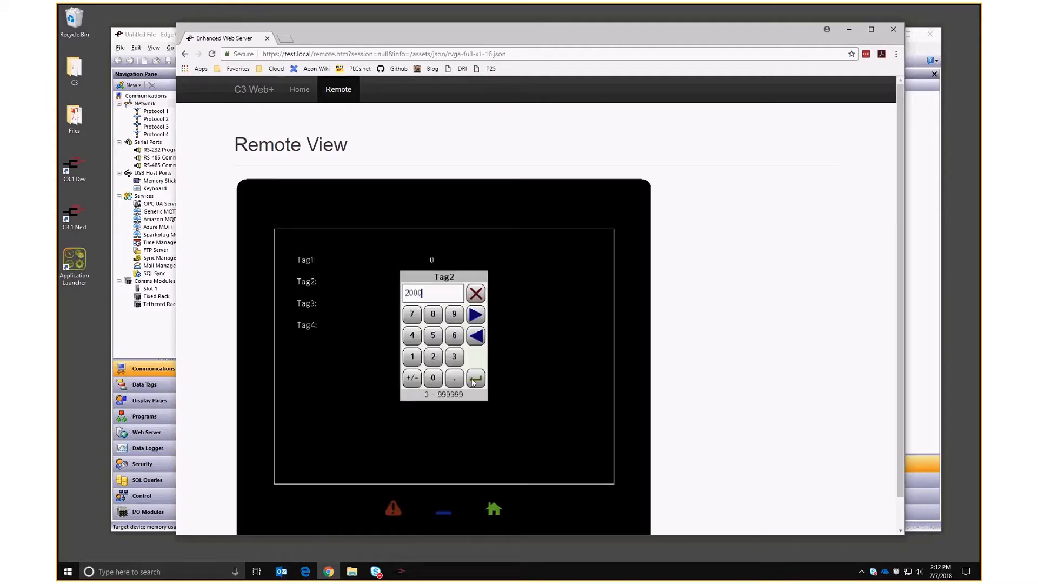
pyautogui.click(476, 378)
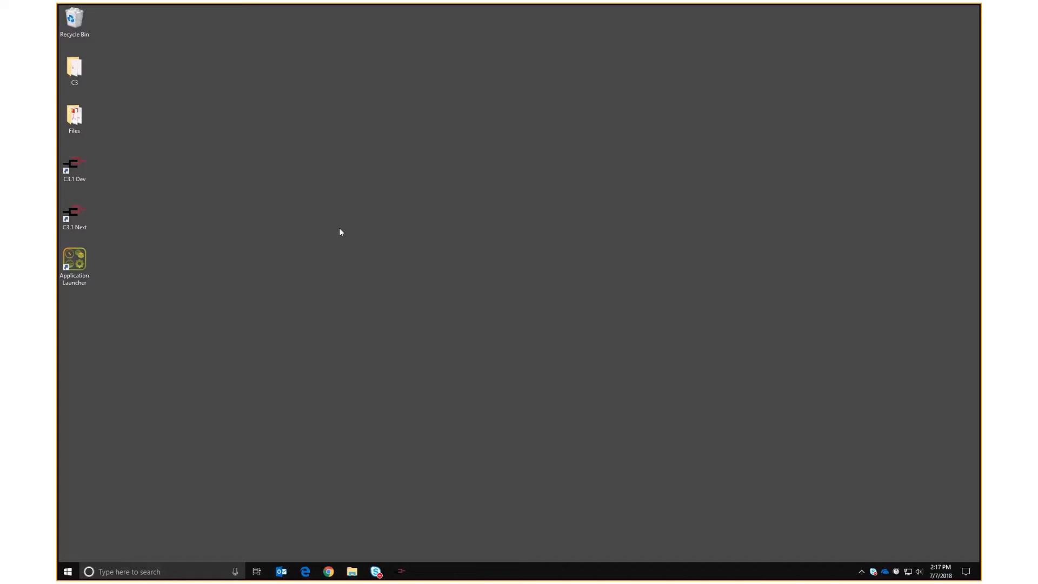
# Launch Data Model Designer from the Application Launcher, allow it, connect, and restore its window.
pyautogui.doubleClick(74, 260)
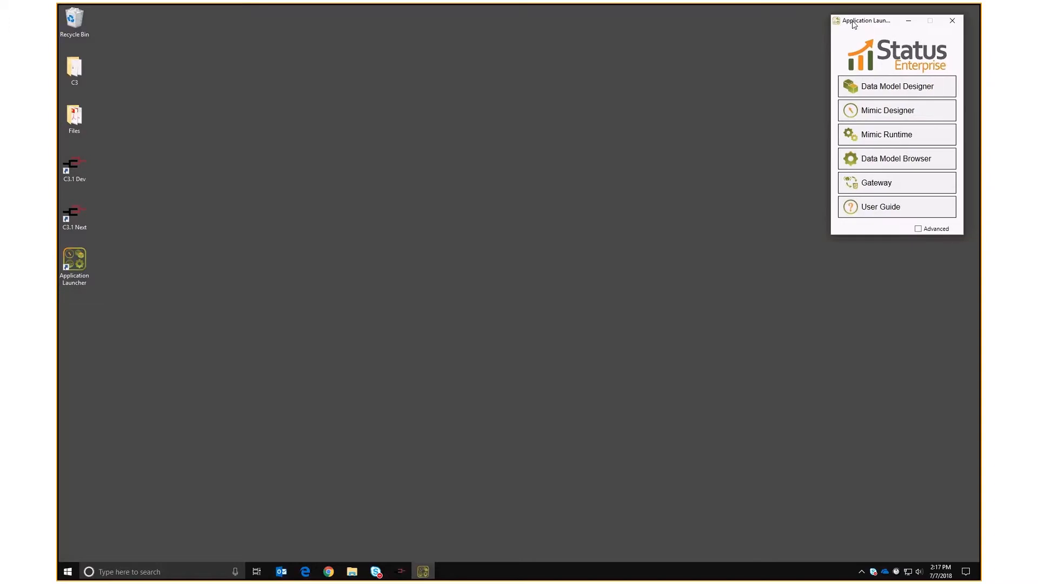
pyautogui.click(898, 84)
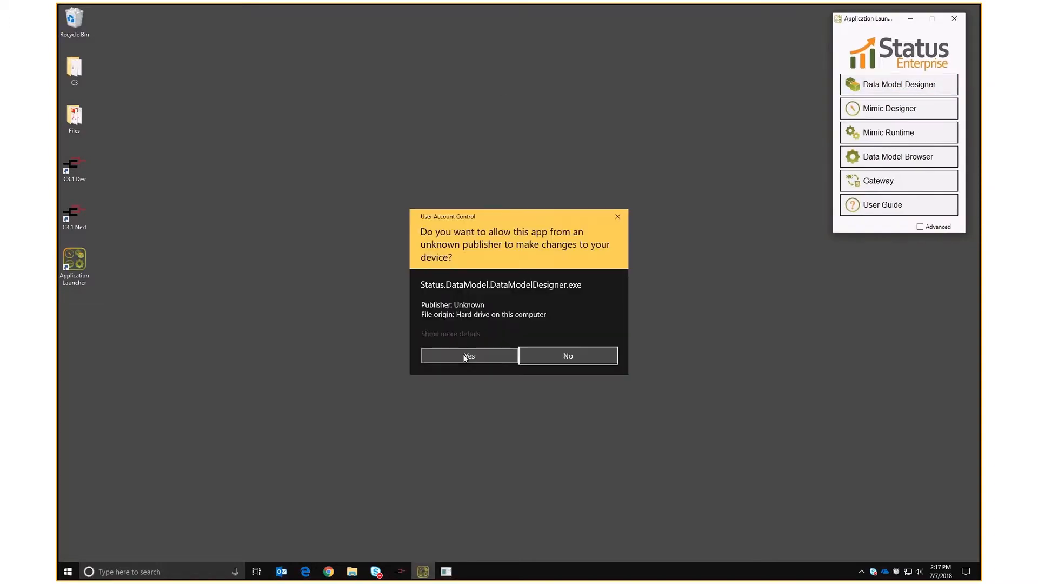
pyautogui.click(468, 354)
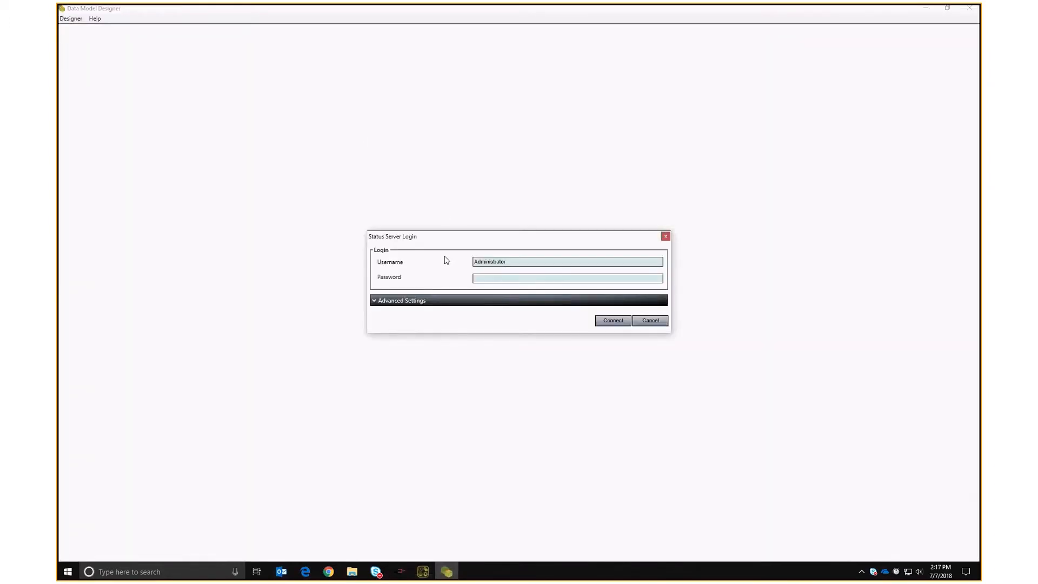
pyautogui.click(614, 321)
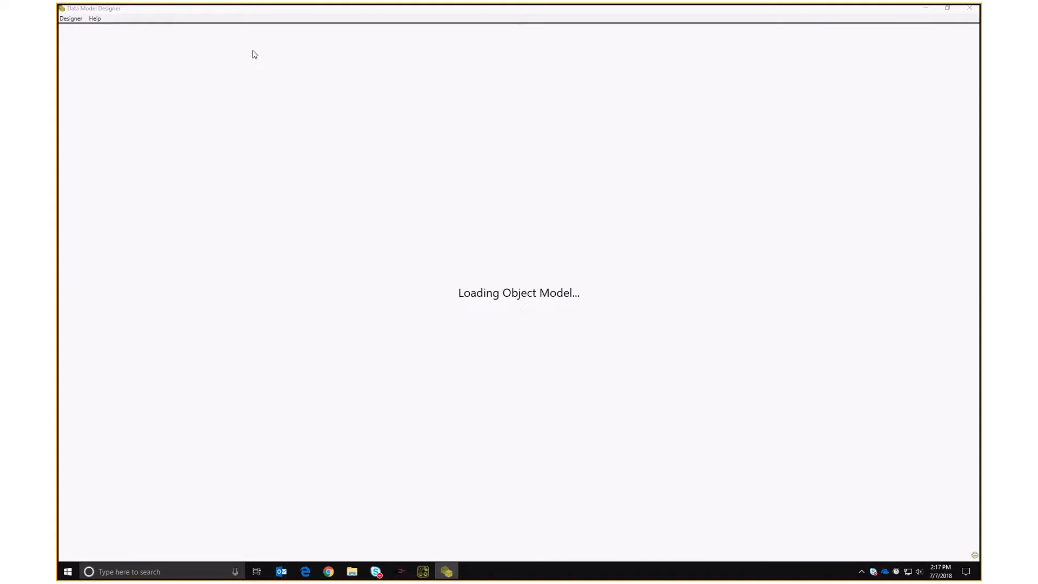
pyautogui.doubleClick(161, 10)
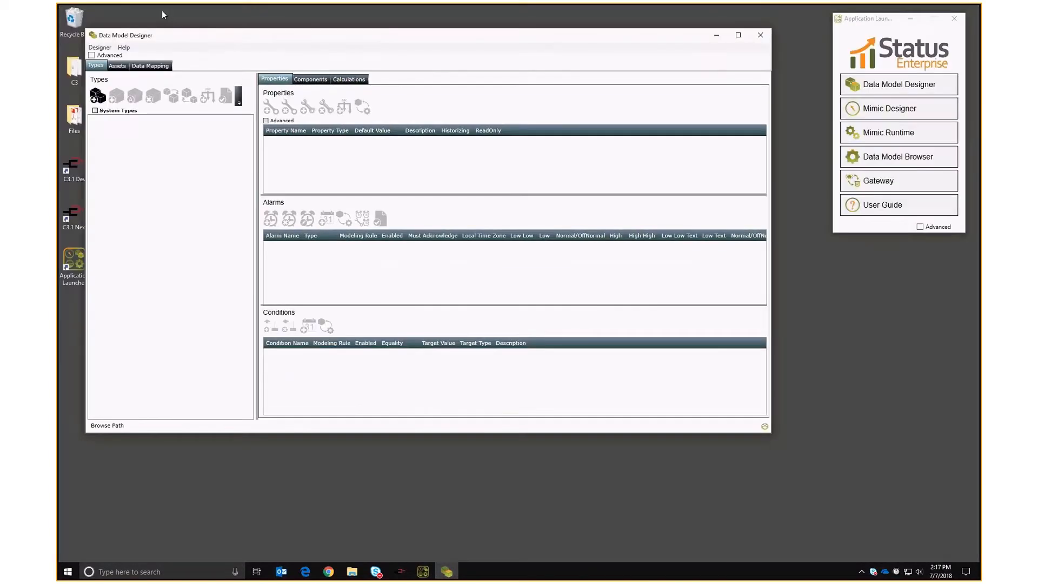
# Add a root type named CrimsonTags.
pyautogui.moveTo(787, 420); pyautogui.dragTo(812, 539)
pyautogui.click(114, 83)
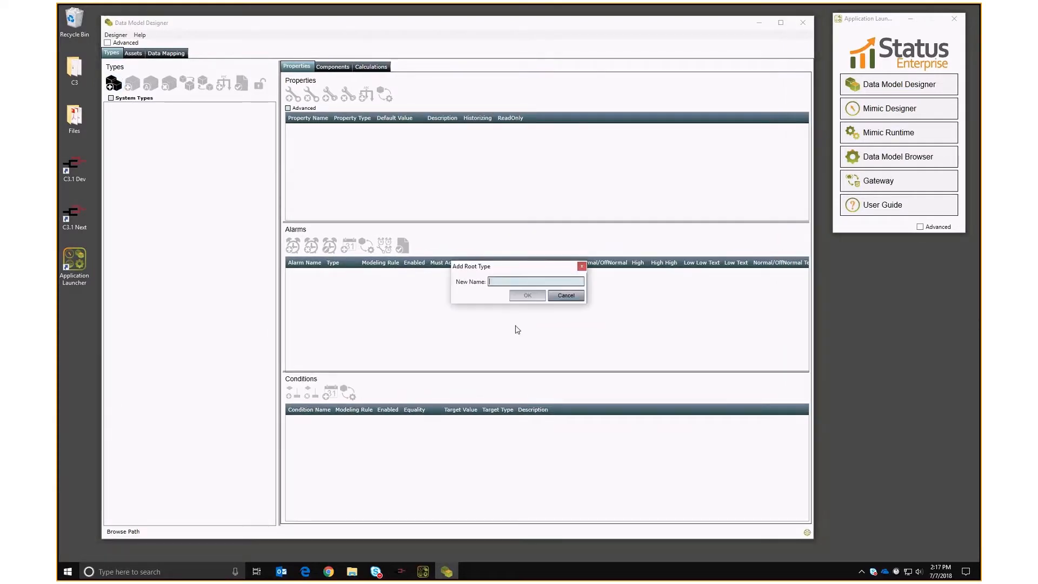
pyautogui.write('CrimsonTags')
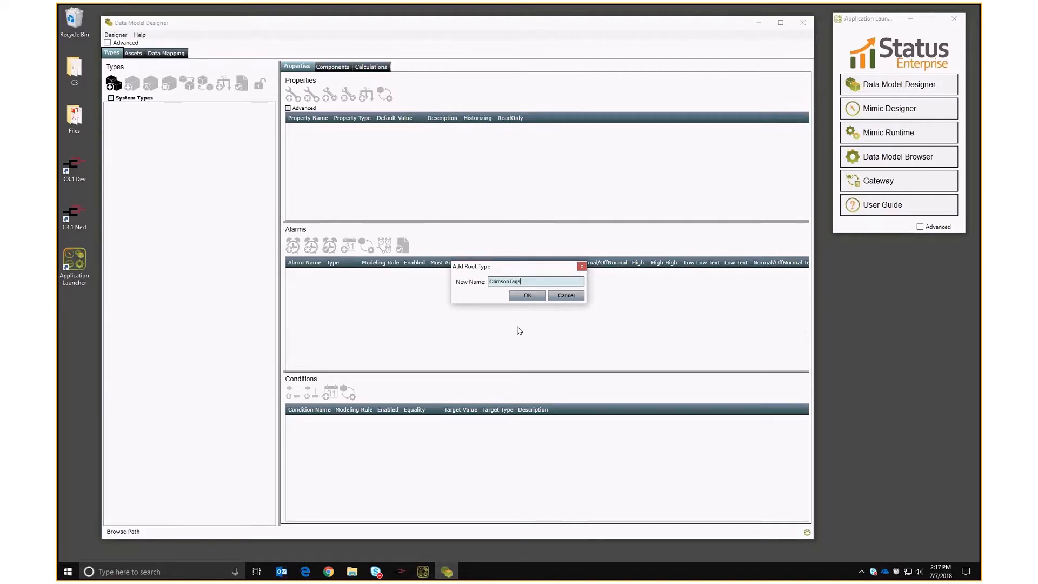
pyautogui.press('Return')
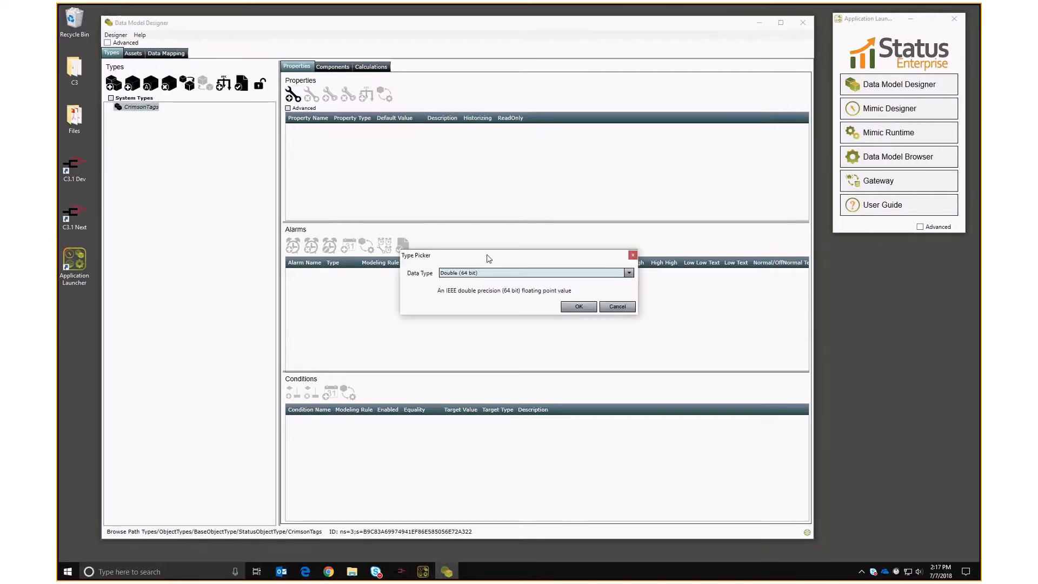
# Add Int 32 properties Tag1 and Tag2 to CrimsonTags.
pyautogui.click(456, 273)
pyautogui.click(462, 363)
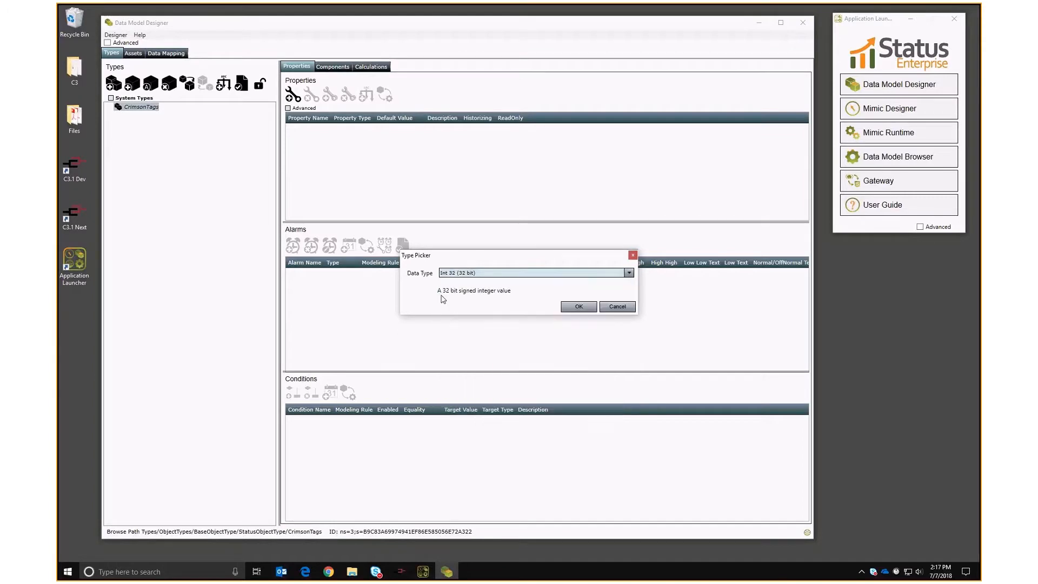
pyautogui.click(563, 307)
pyautogui.write('Tag1')
pyautogui.press('Return')
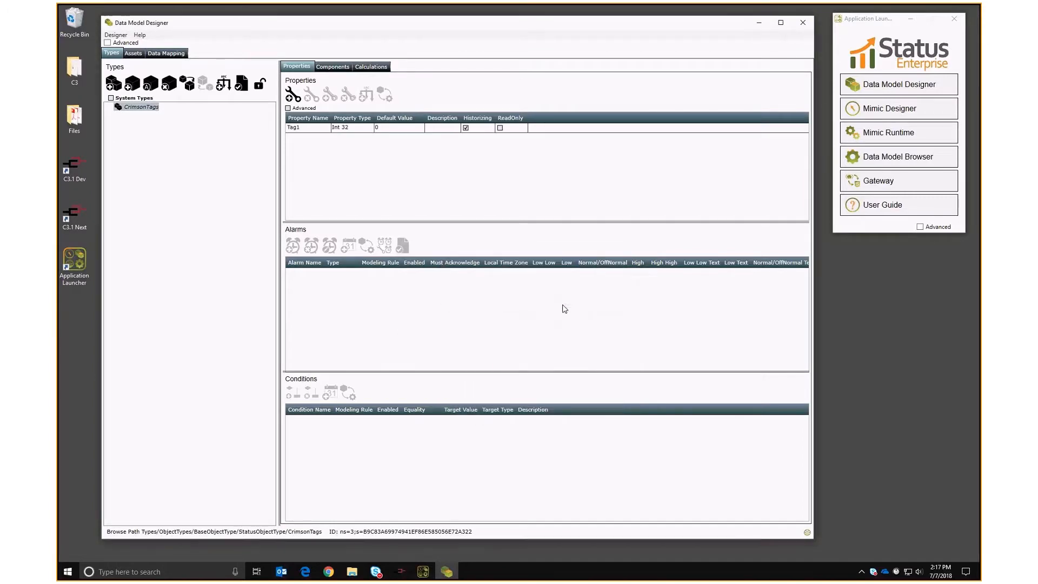
pyautogui.press('Return')
pyautogui.write('Tag2')
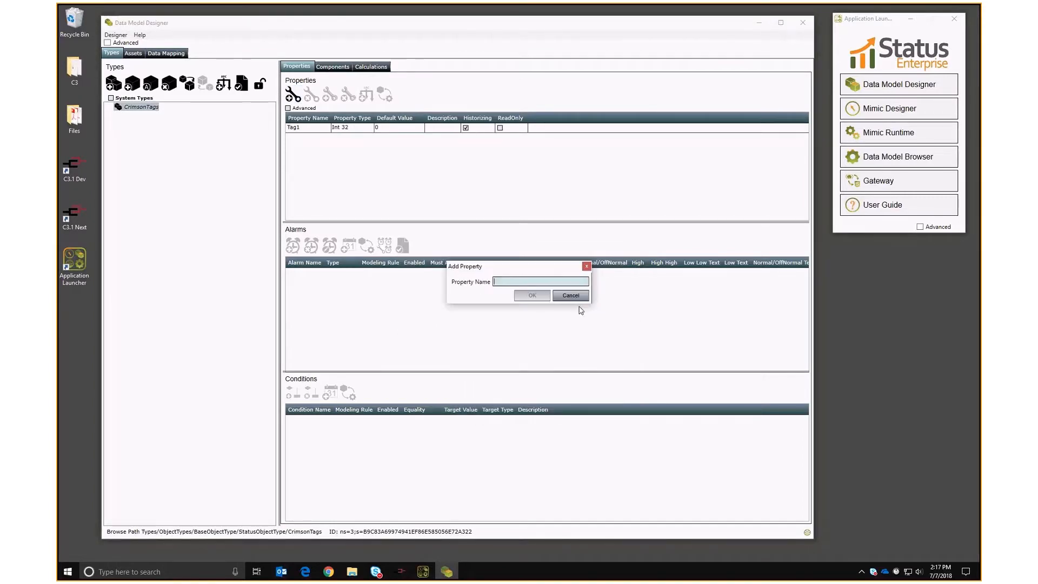
pyautogui.press('Return')
# Add Int 32 properties Tag3 and Tag4 to CrimsonTags.
pyautogui.press('Return')
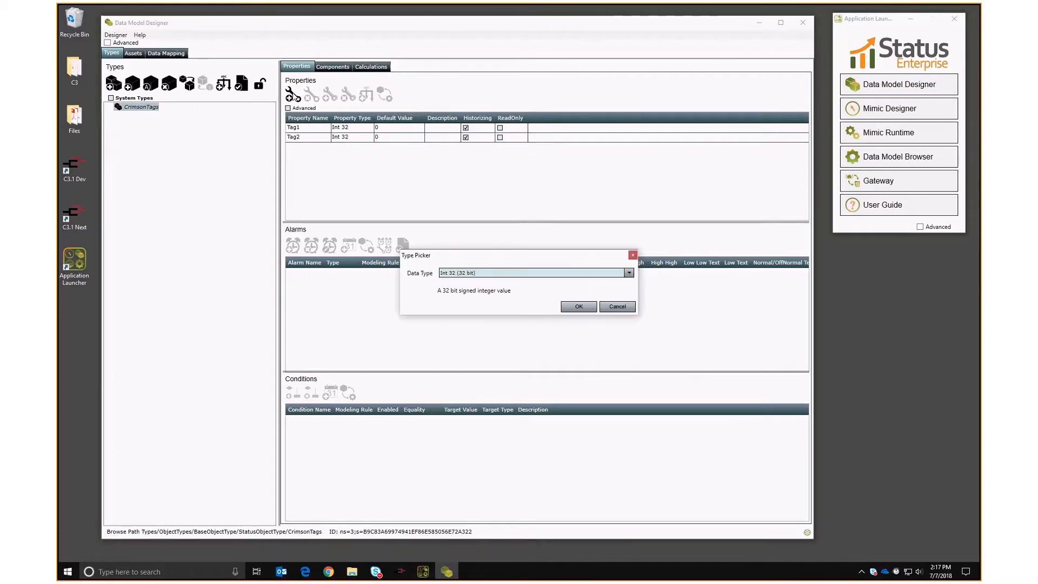
pyautogui.click(567, 308)
pyautogui.write('Tag3')
pyautogui.press('Return')
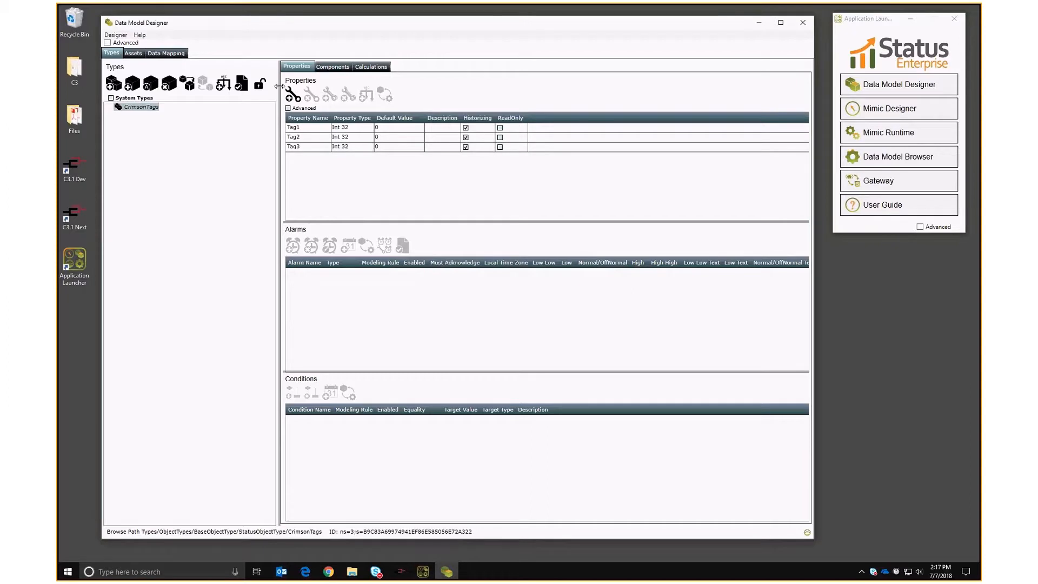
pyautogui.click(571, 308)
pyautogui.write('Tag4')
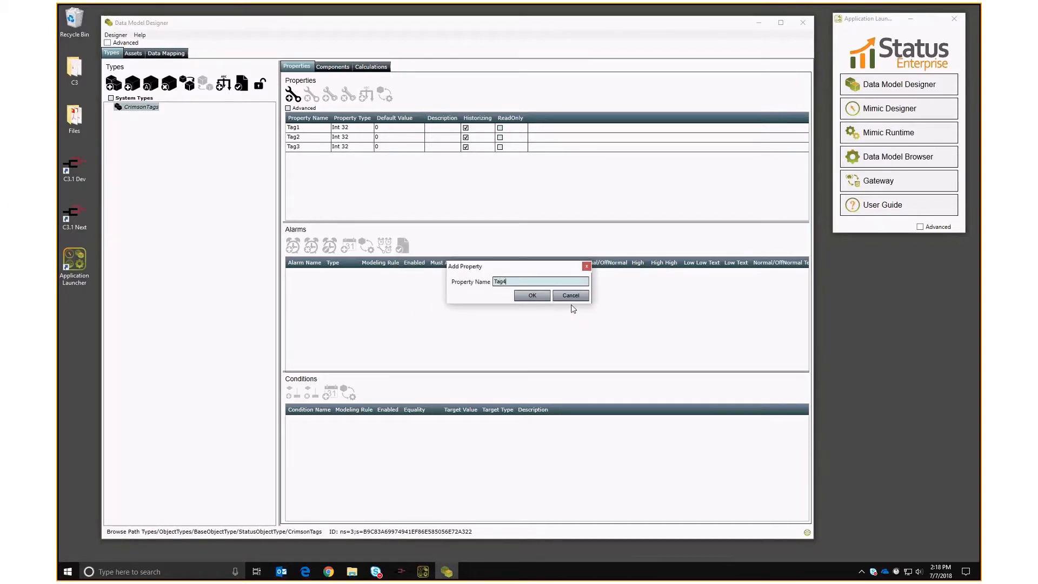
pyautogui.press('Return')
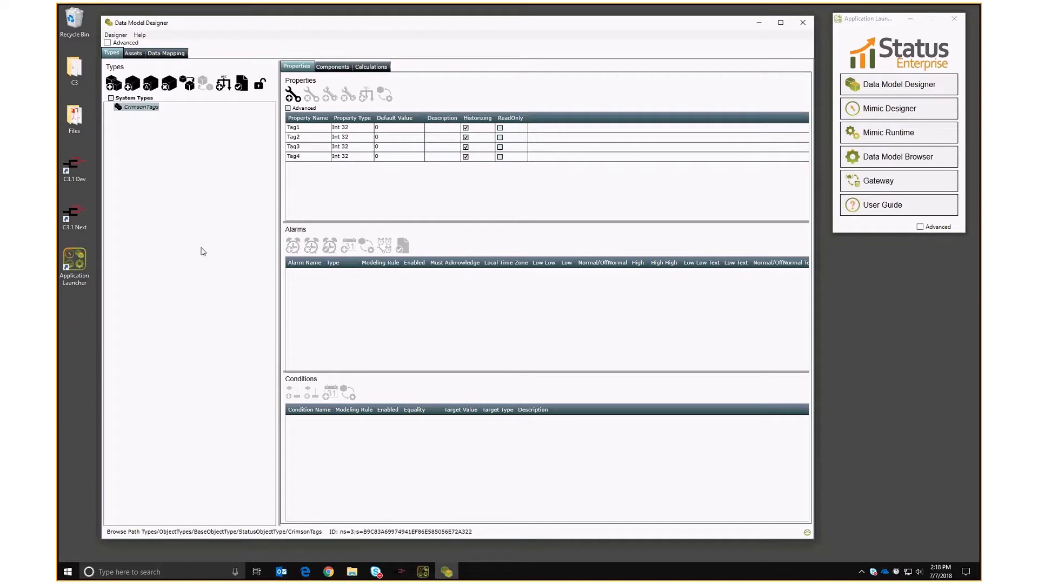
# Add a CrimsonTags-type asset named CrimsonTags under Assets.
pyautogui.click(133, 53)
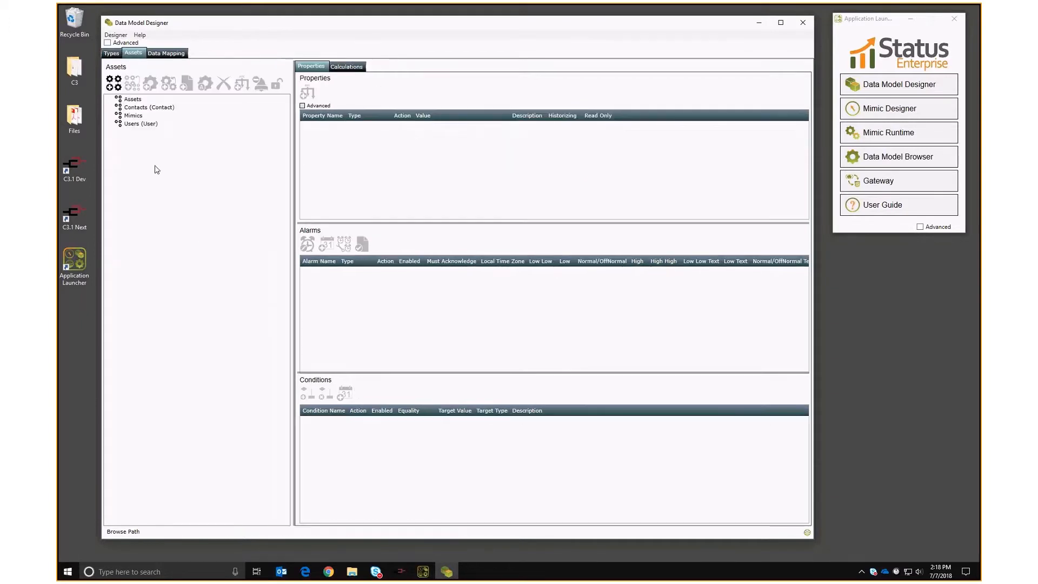
pyautogui.doubleClick(132, 99)
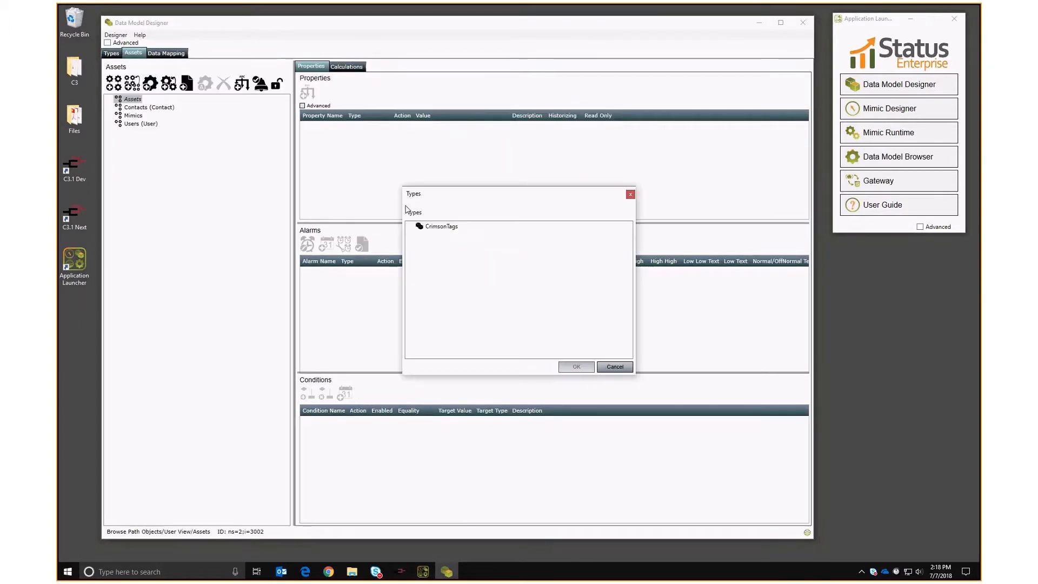
pyautogui.click(440, 227)
pyautogui.click(574, 367)
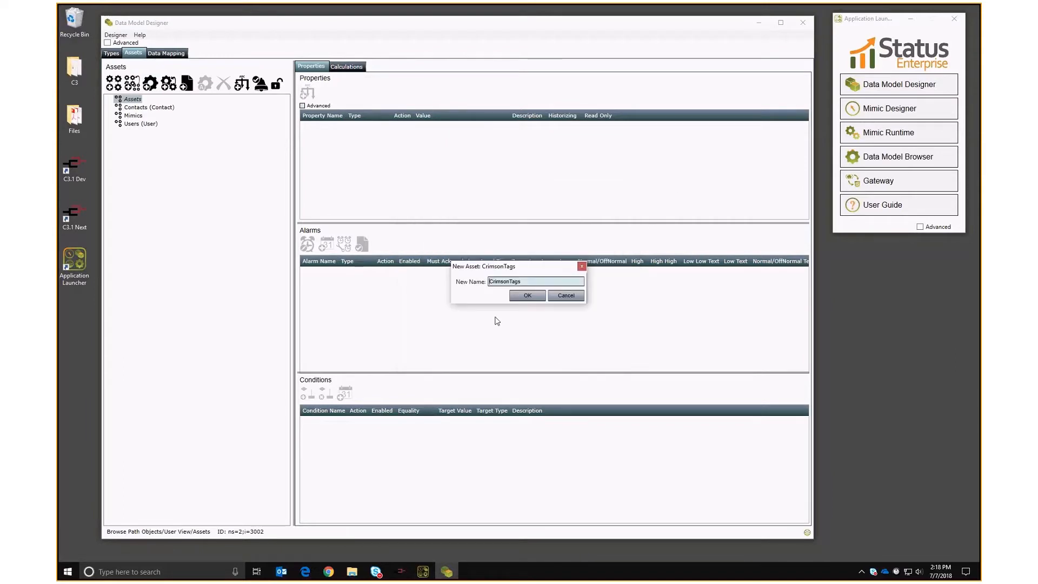
pyautogui.click(517, 298)
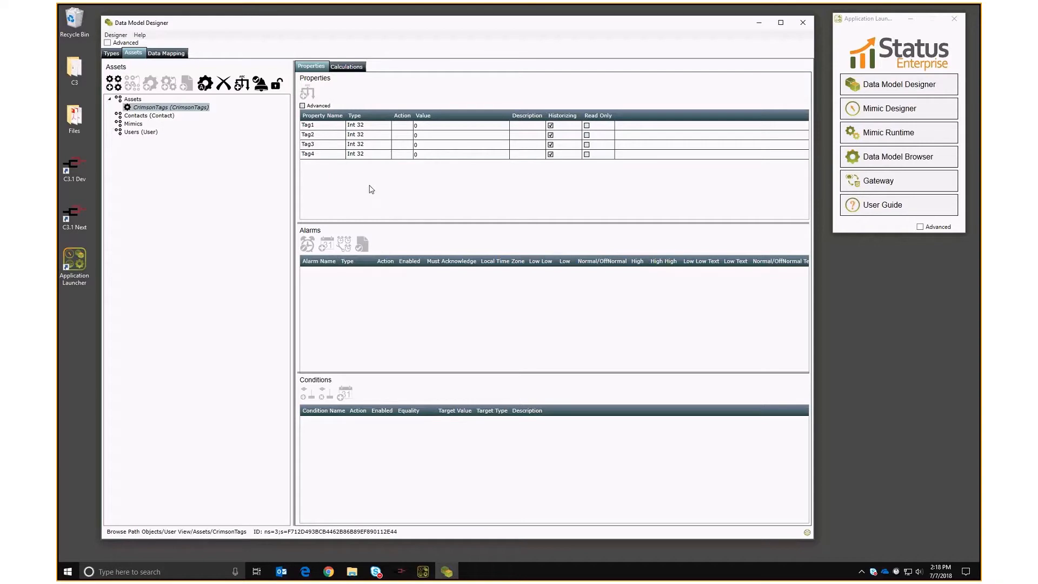
pyautogui.click(166, 54)
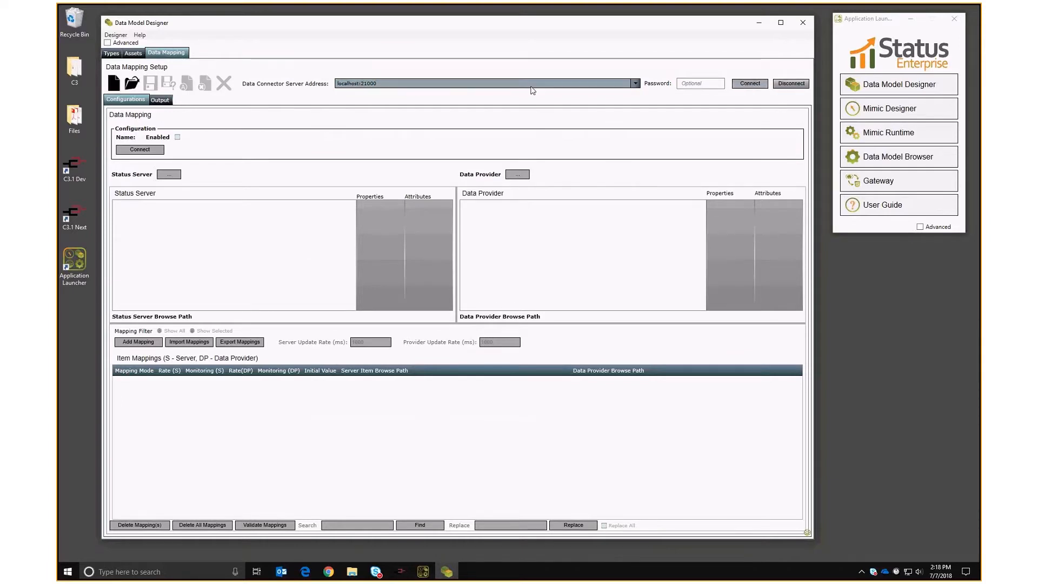
# Create a data mapping configuration named MQTT using the MQTT Broker provider type.
pyautogui.click(114, 82)
pyautogui.write('MQTT')
pyautogui.press('Return')
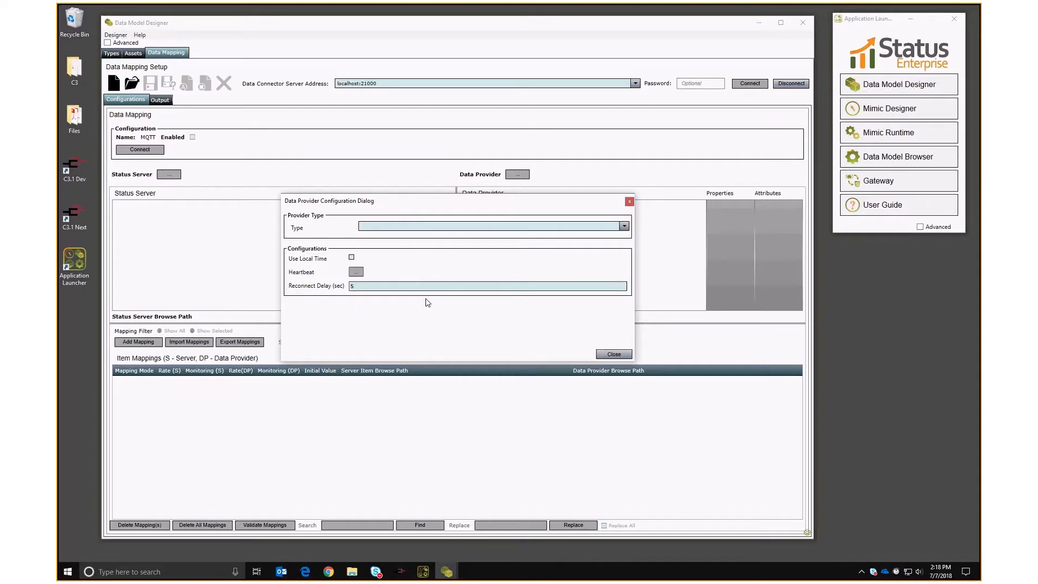
pyautogui.click(381, 228)
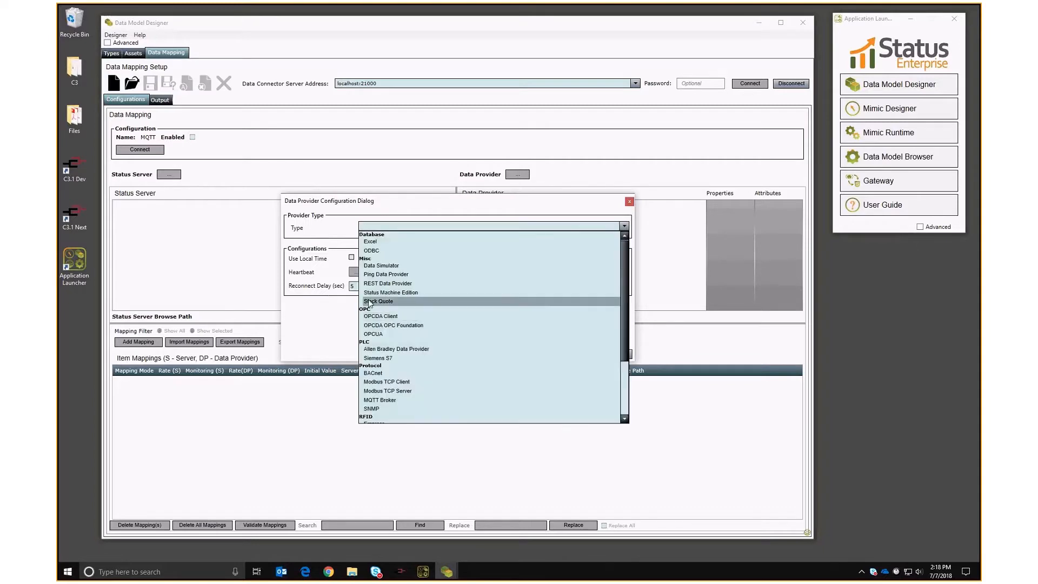
pyautogui.scroll(-3, 398, 300)
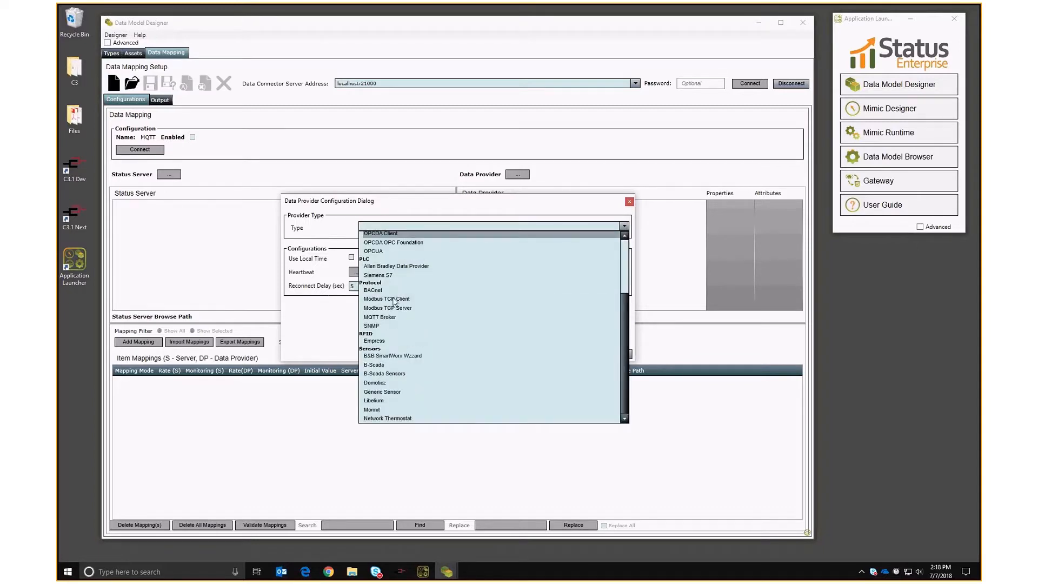
pyautogui.click(380, 317)
pyautogui.moveTo(407, 202); pyautogui.dragTo(470, 83)
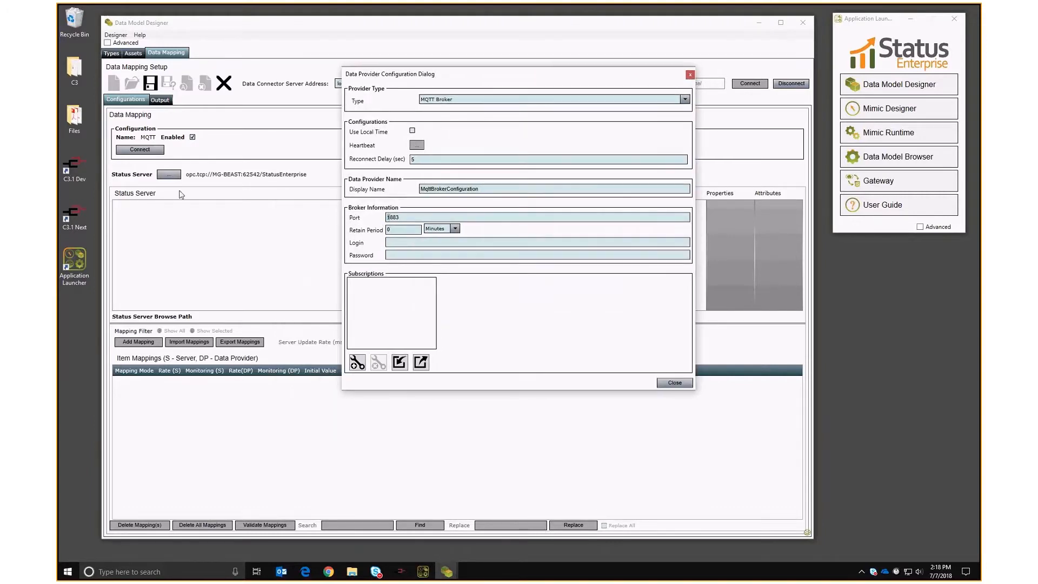
# Enter the broker login and password, finish the provider settings, and close the designer.
pyautogui.click(406, 243)
pyautogui.write('user')
pyautogui.press('Tab')
pyautogui.write('password')
pyautogui.click(672, 383)
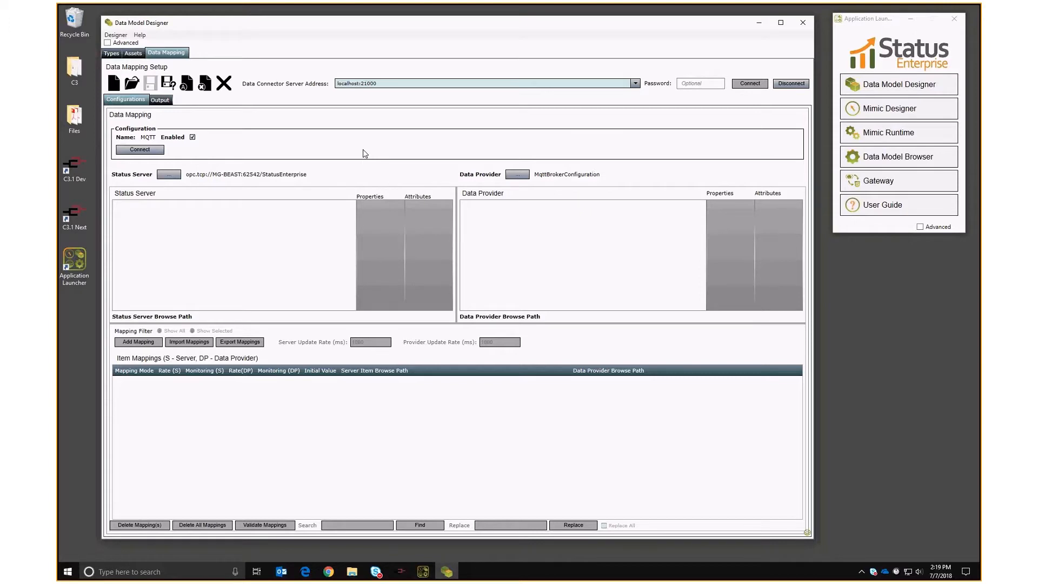
pyautogui.click(758, 22)
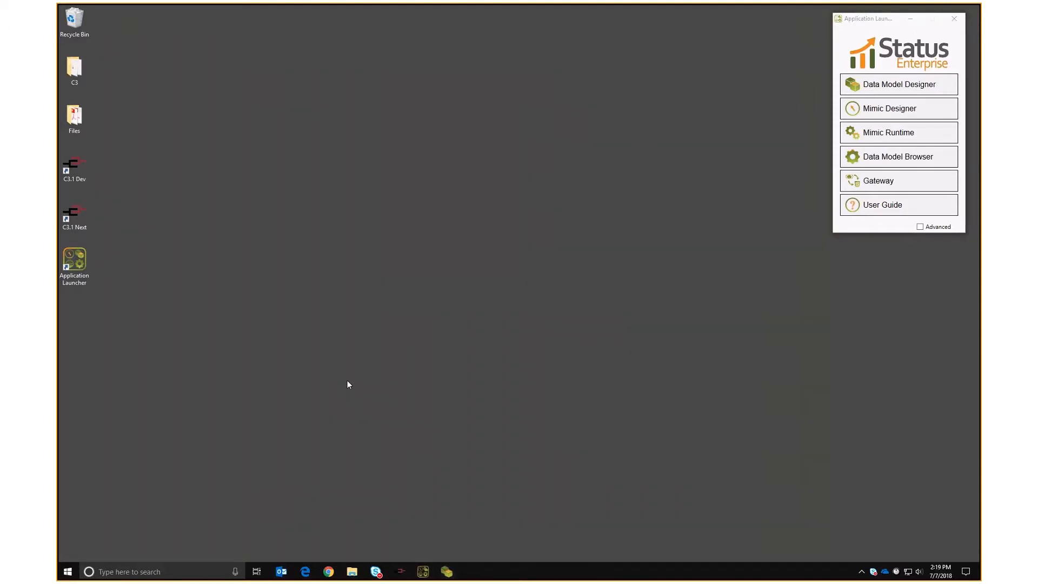
# Go to the inbound rules in Windows Defender Firewall's advanced security settings.
pyautogui.press('super')
pyautogui.write('firewall')
pyautogui.press('Return')
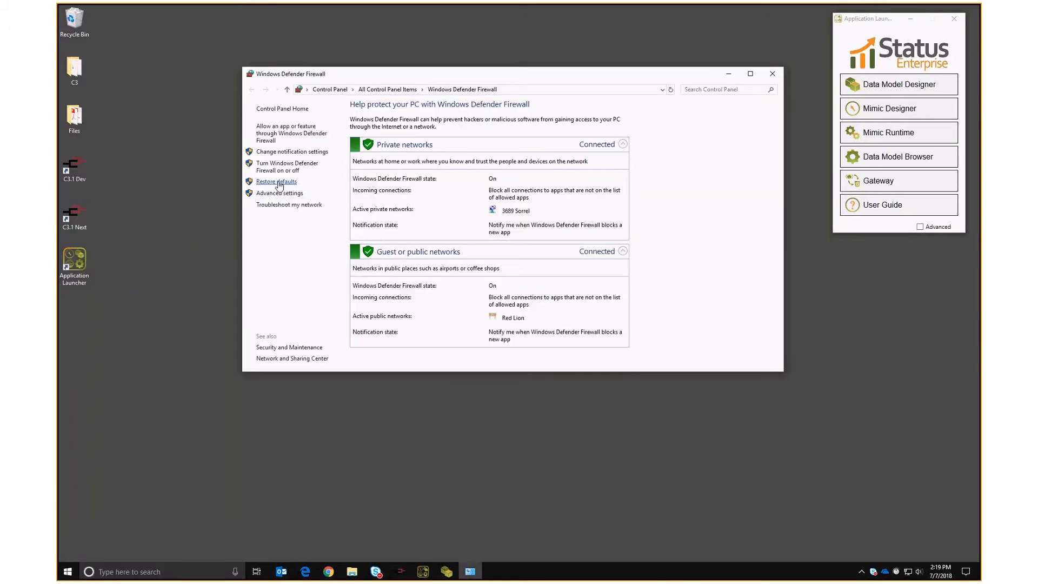
pyautogui.click(278, 193)
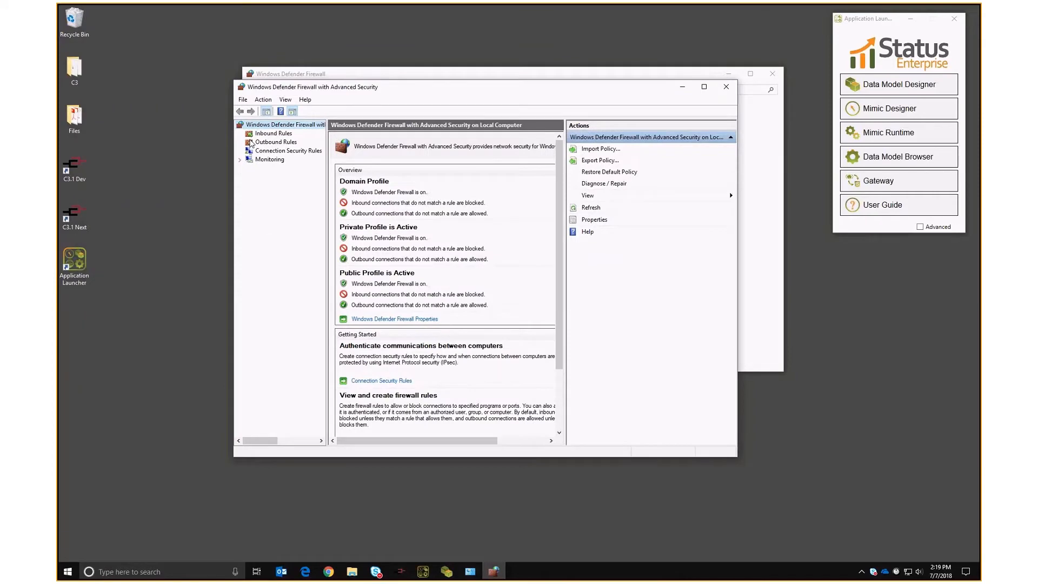
pyautogui.click(273, 133)
# Create an inbound port rule for port 8080 named 'MQTT 2883'.
pyautogui.click(595, 148)
pyautogui.click(180, 123)
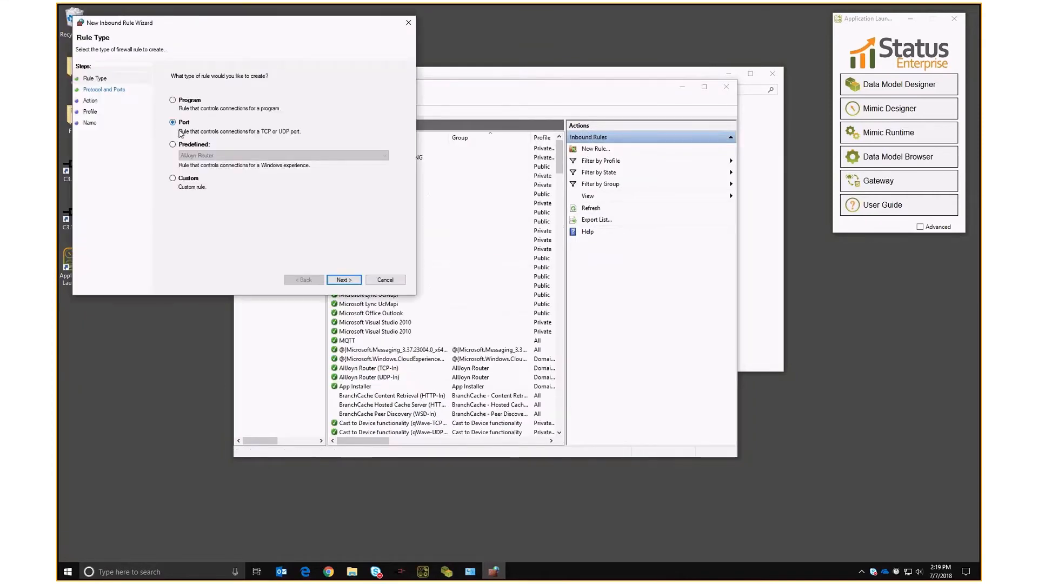
pyautogui.click(344, 279)
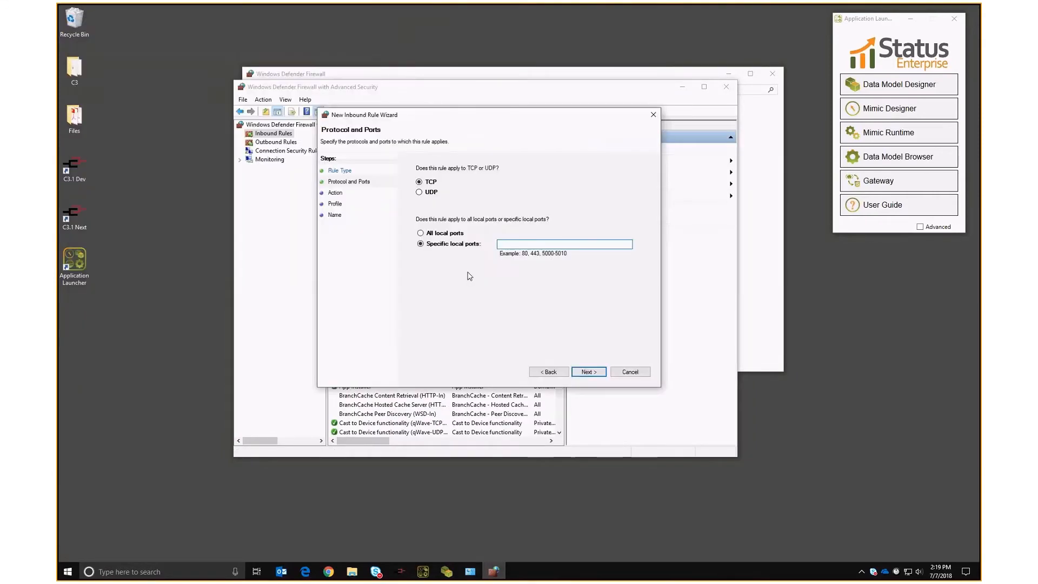
pyautogui.write('8080')
pyautogui.press('Return')
pyautogui.press('Return')
pyautogui.press('Return')
pyautogui.write('MQ')
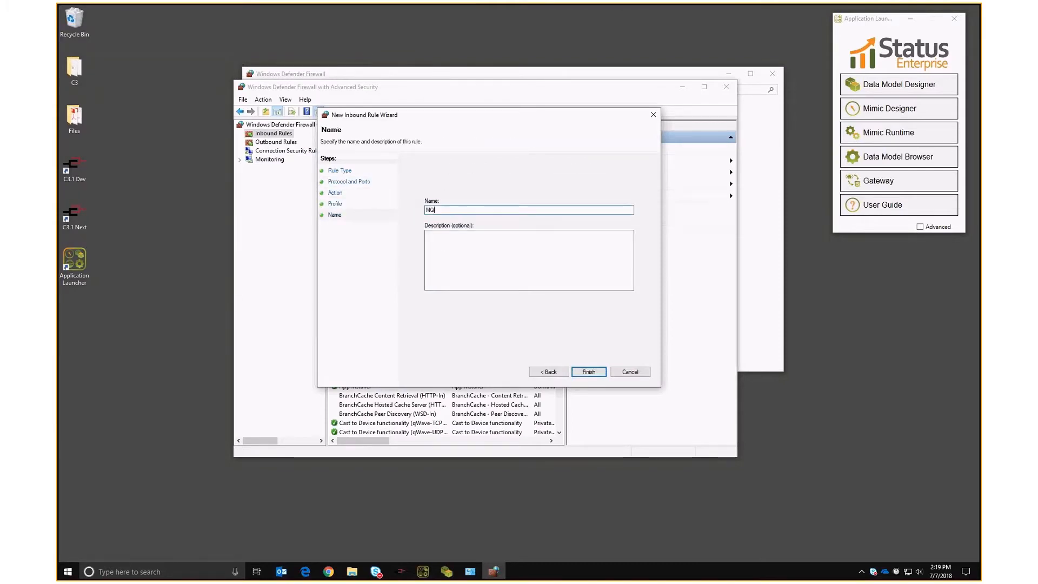
pyautogui.write('TT 2883')
pyautogui.press('Return')
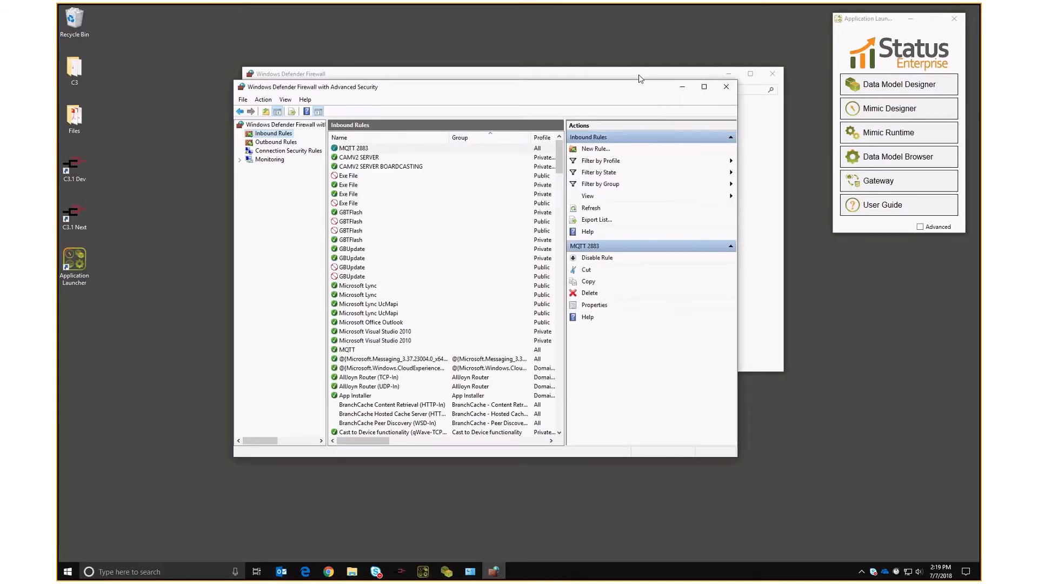
# Close the firewall windows and bring the Crimson 3.1 project back to the front.
pyautogui.click(682, 86)
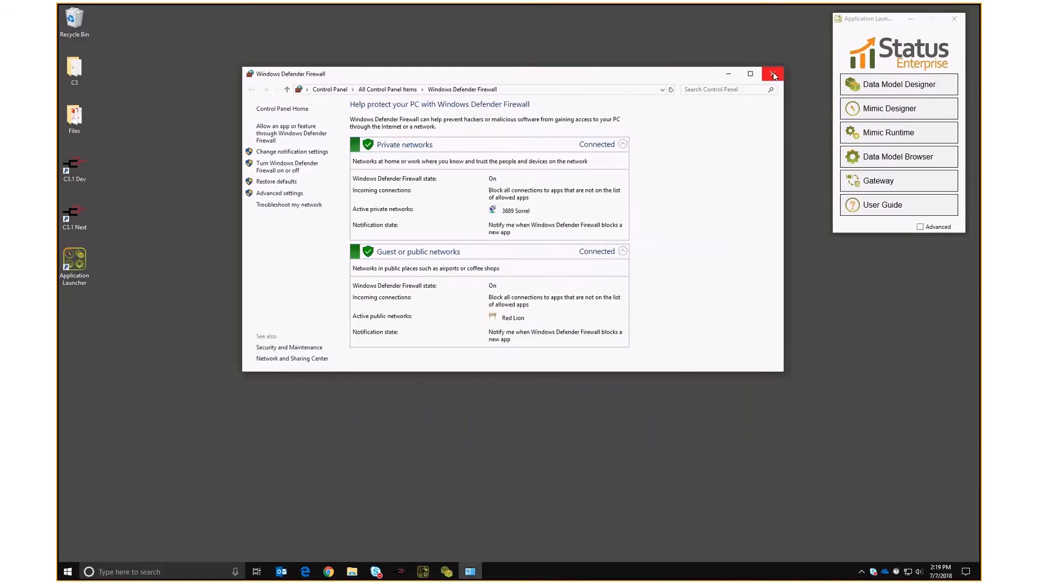
pyautogui.click(772, 74)
pyautogui.click(400, 572)
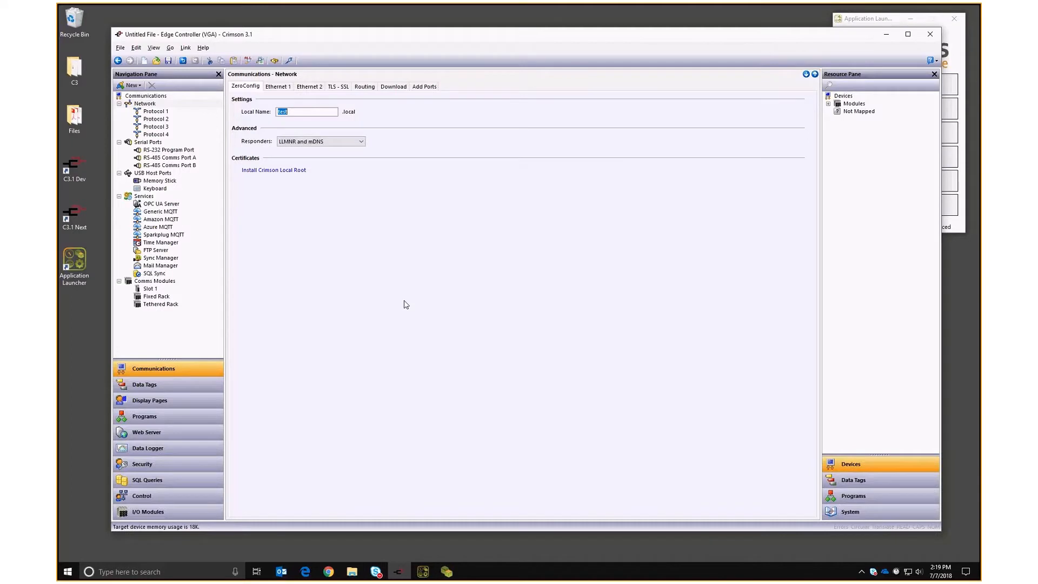
# Enable the Generic MQTT agent with host 192.168.1.217.
pyautogui.click(154, 212)
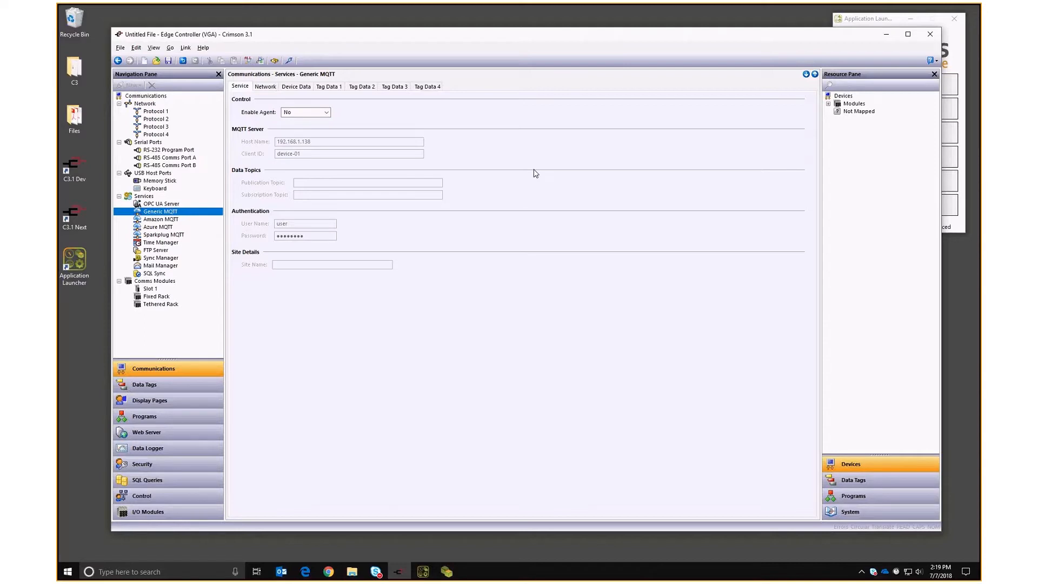
pyautogui.click(303, 112)
pyautogui.click(295, 127)
pyautogui.click(373, 141)
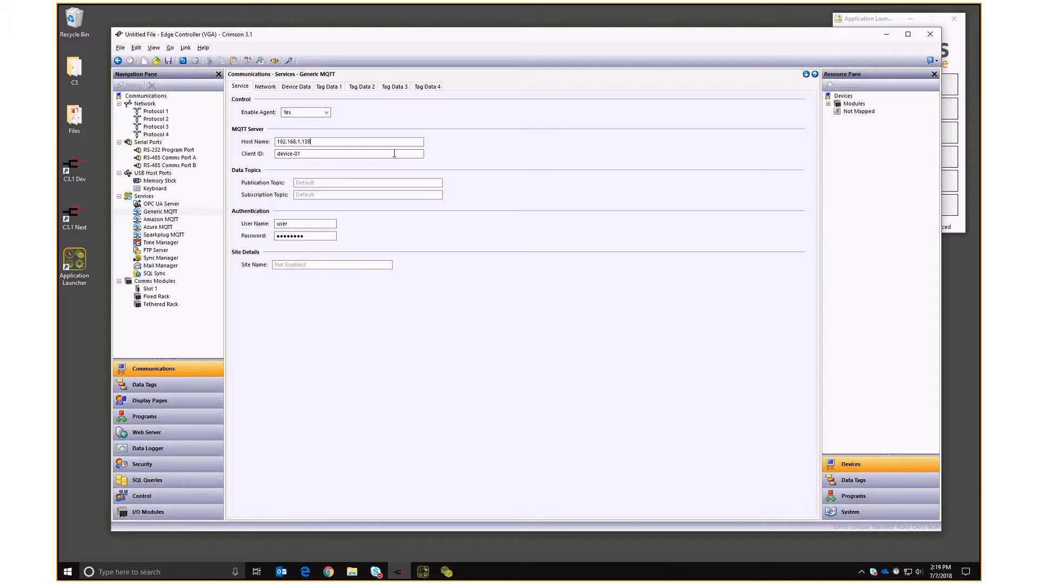
pyautogui.press('BackSpace')
pyautogui.press('BackSpace')
pyautogui.press('BackSpace')
pyautogui.write('217')
pyautogui.press('Return')
# Set the MQTT network port to 2883.
pyautogui.click(265, 86)
pyautogui.doubleClick(299, 125)
pyautogui.write('2883')
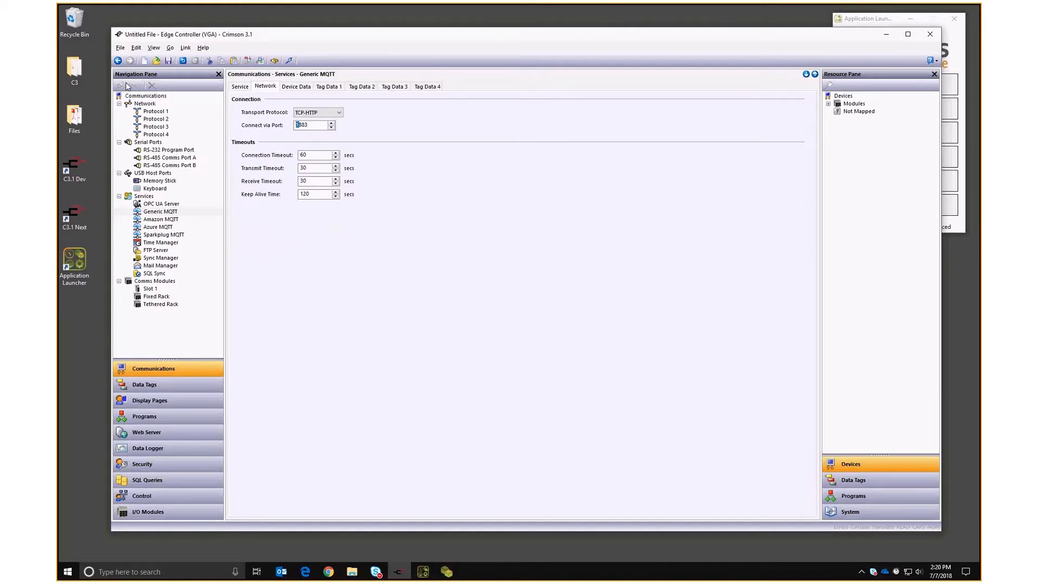
pyautogui.press('Return')
pyautogui.click(296, 87)
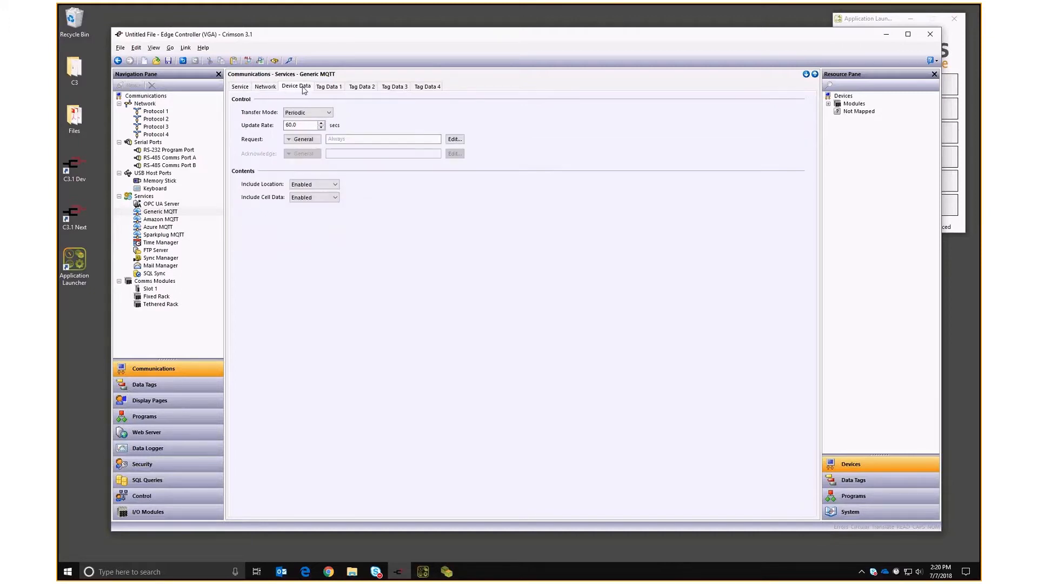
pyautogui.click(329, 86)
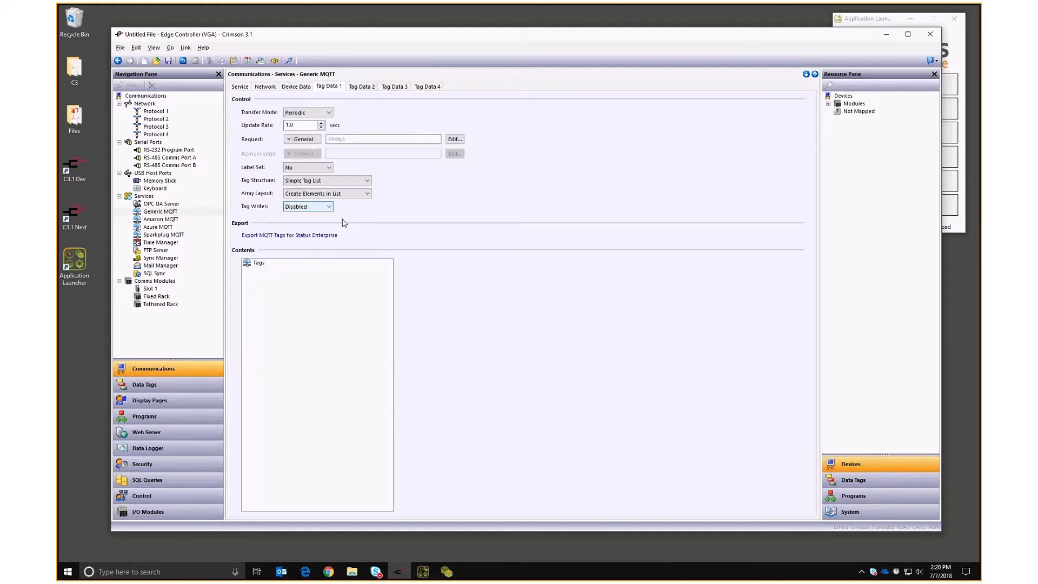
# Add Tag1–Tag4 to the Tag Data 1 contents.
pyautogui.click(852, 479)
pyautogui.click(849, 103)
pyautogui.keyDown('shift'); pyautogui.click(848, 126); pyautogui.keyUp('shift')
pyautogui.moveTo(849, 127); pyautogui.dragTo(324, 308)
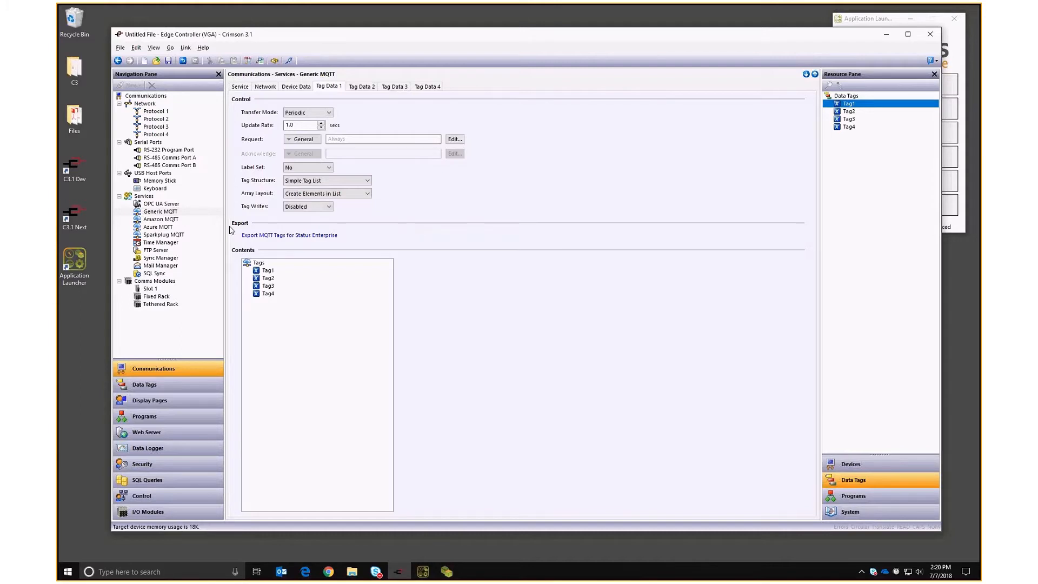
# Export the MQTT tags for Status Enterprise as MqttTags on the desktop, then minimize Crimson.
pyautogui.click(263, 236)
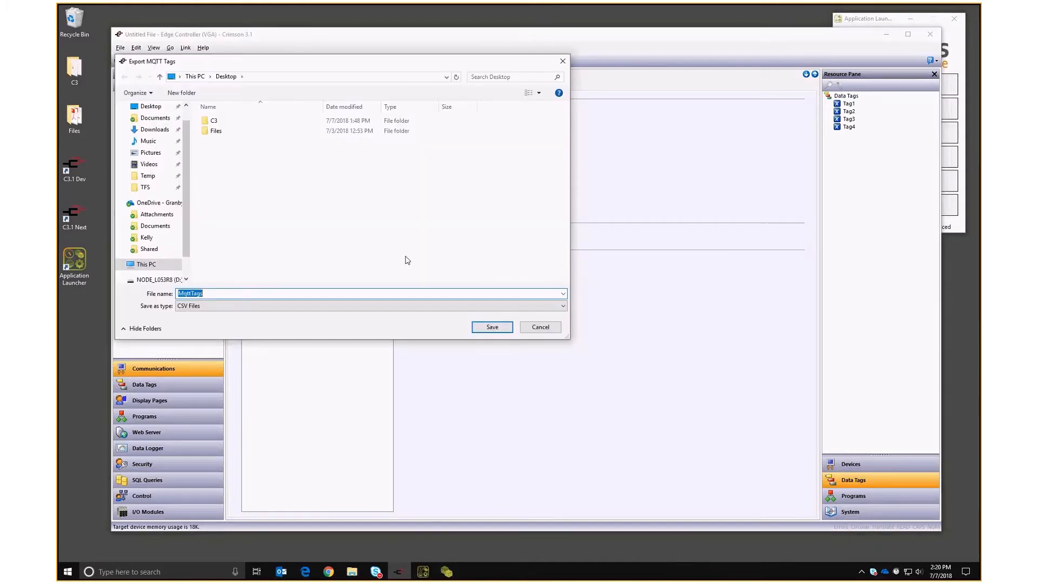
pyautogui.click(491, 326)
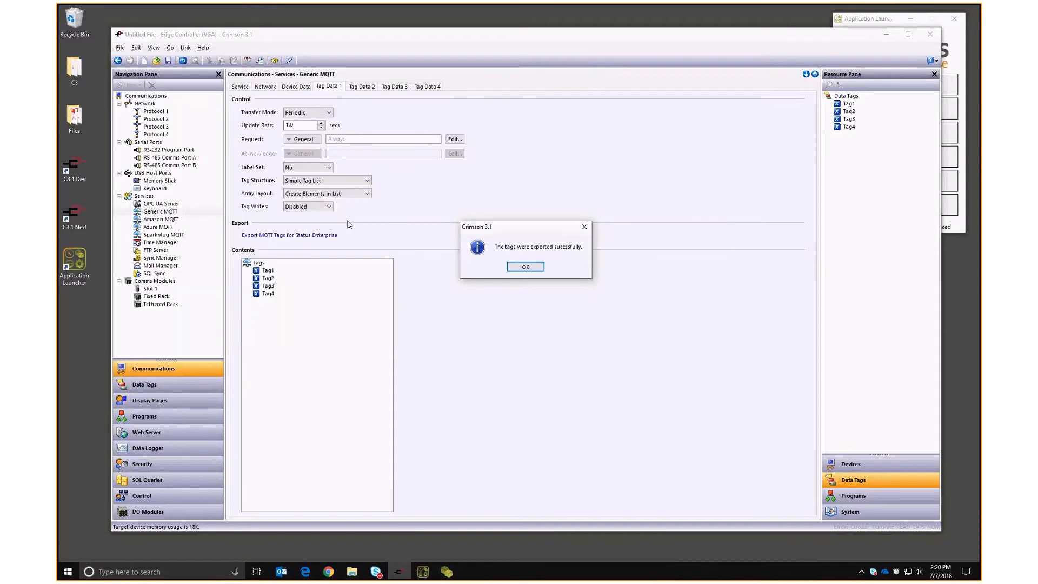
pyautogui.click(533, 268)
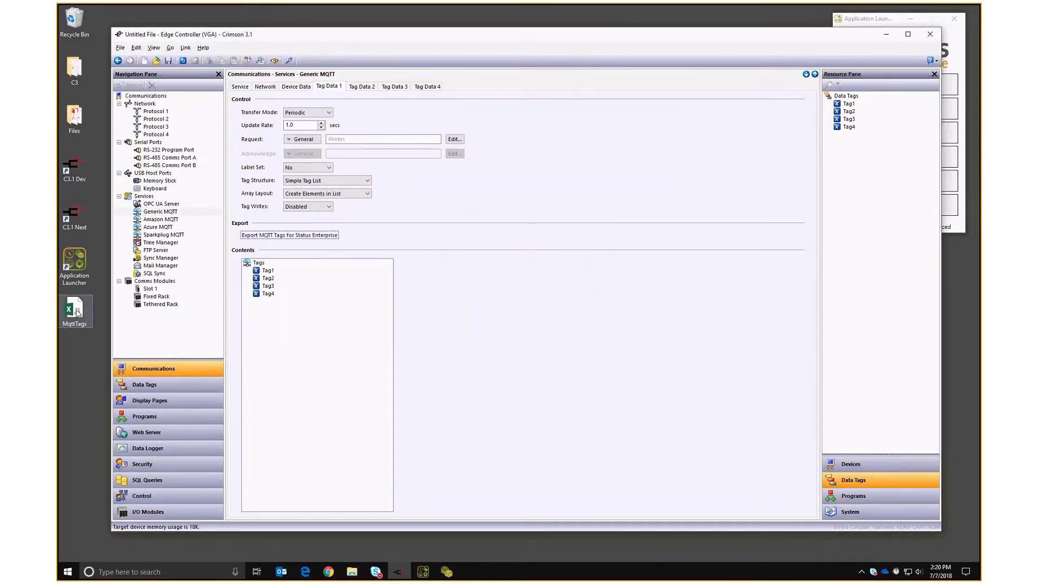
pyautogui.click(886, 34)
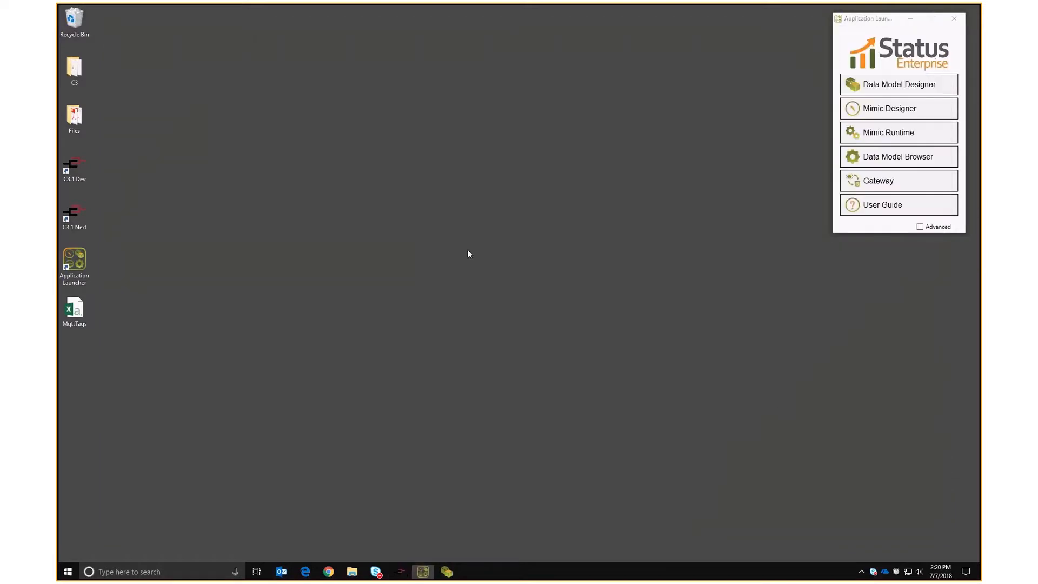
# Launch Data Model Designer, log in to the Status server, and enlarge its window.
pyautogui.click(864, 85)
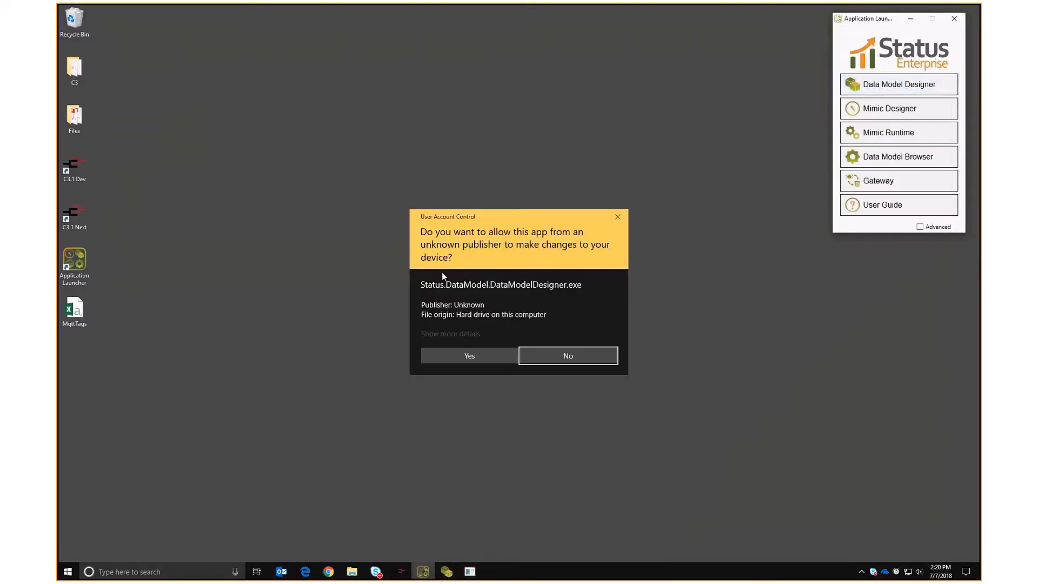
pyautogui.click(437, 351)
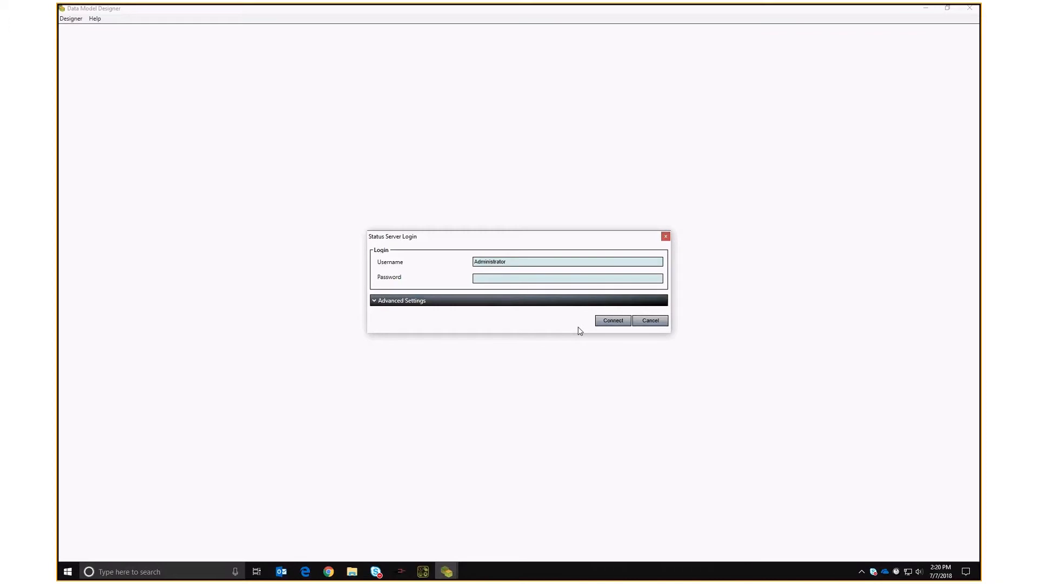
pyautogui.click(613, 320)
pyautogui.doubleClick(118, 10)
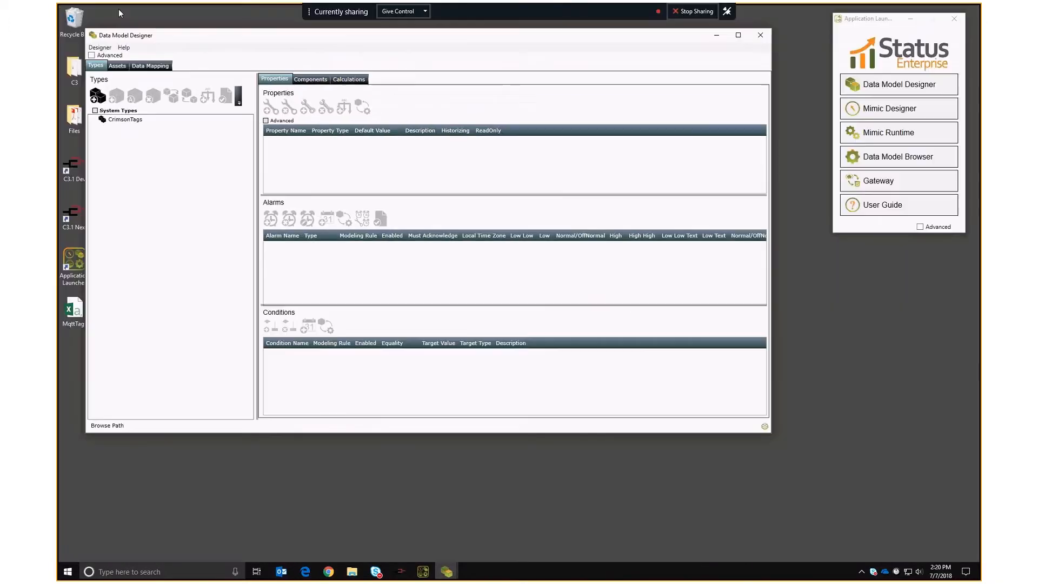
pyautogui.moveTo(199, 36)
pyautogui.mouseDown()
pyautogui.moveTo(221, 28)
pyautogui.moveTo(211, 26)
pyautogui.mouseUp()
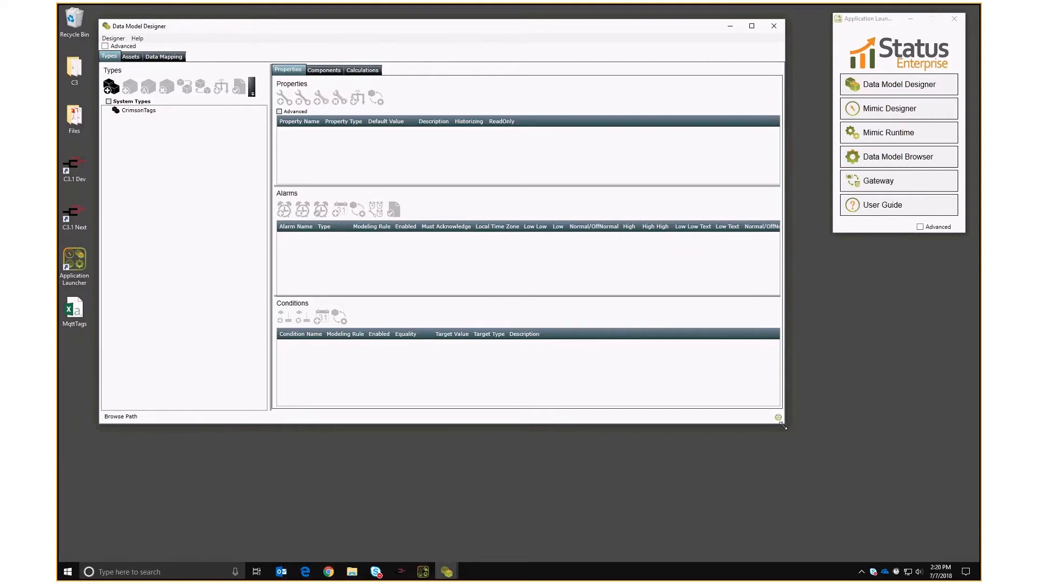
pyautogui.moveTo(783, 426); pyautogui.dragTo(818, 515)
# Connect the Data Mapping setup and load the saved MQTT configuration.
pyautogui.click(164, 56)
pyautogui.click(755, 86)
pyautogui.click(129, 86)
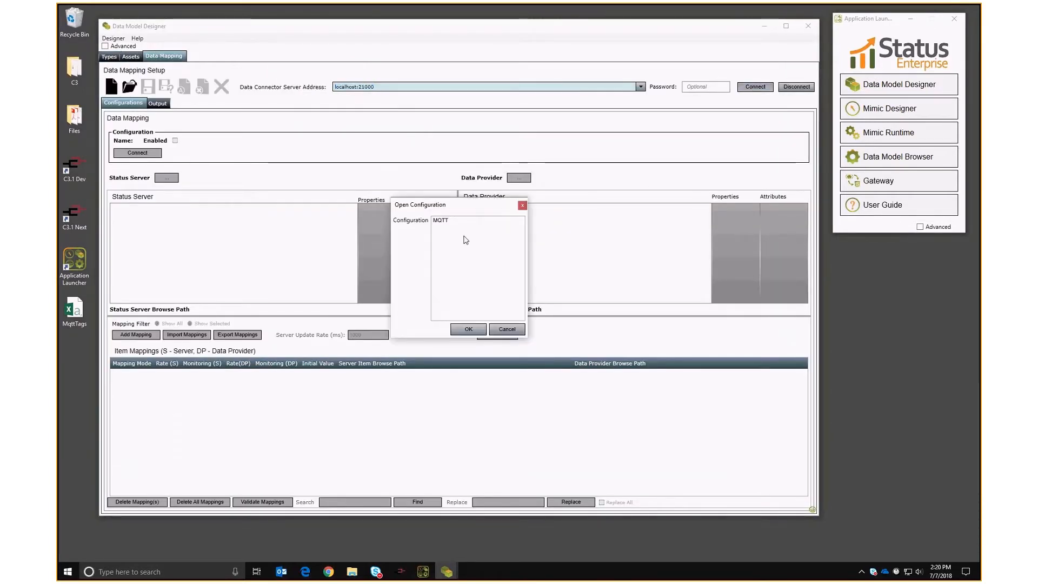
pyautogui.doubleClick(439, 220)
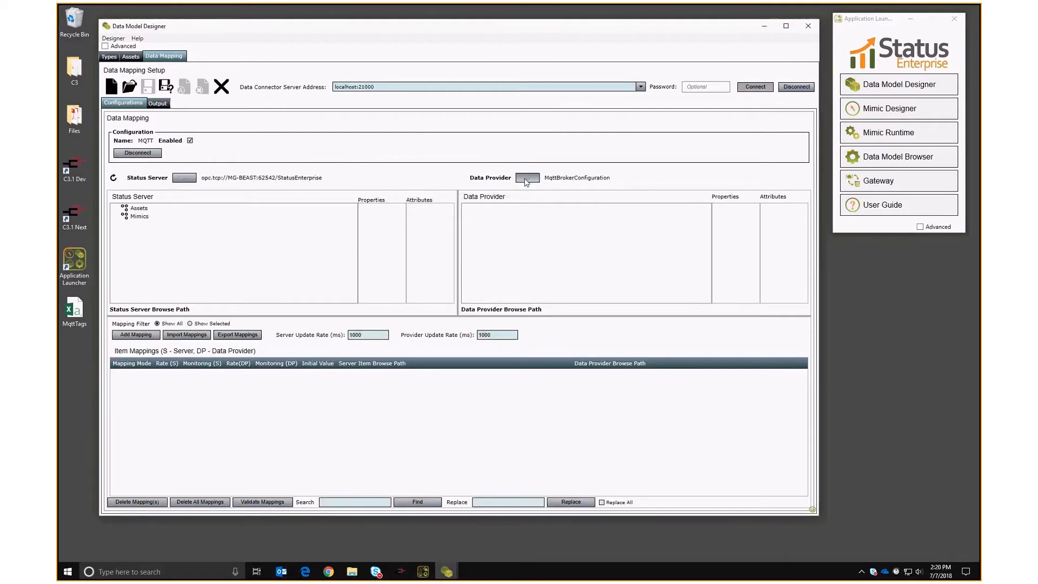
# Import the tag subscriptions from MqttTags.csv into the MQTT data provider.
pyautogui.click(526, 178)
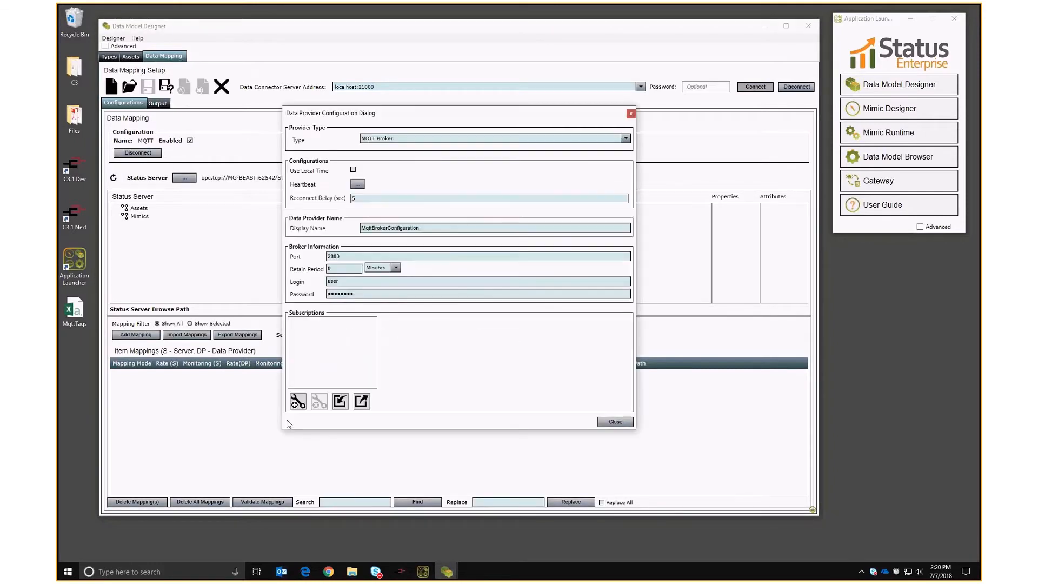
pyautogui.click(340, 401)
pyautogui.click(430, 214)
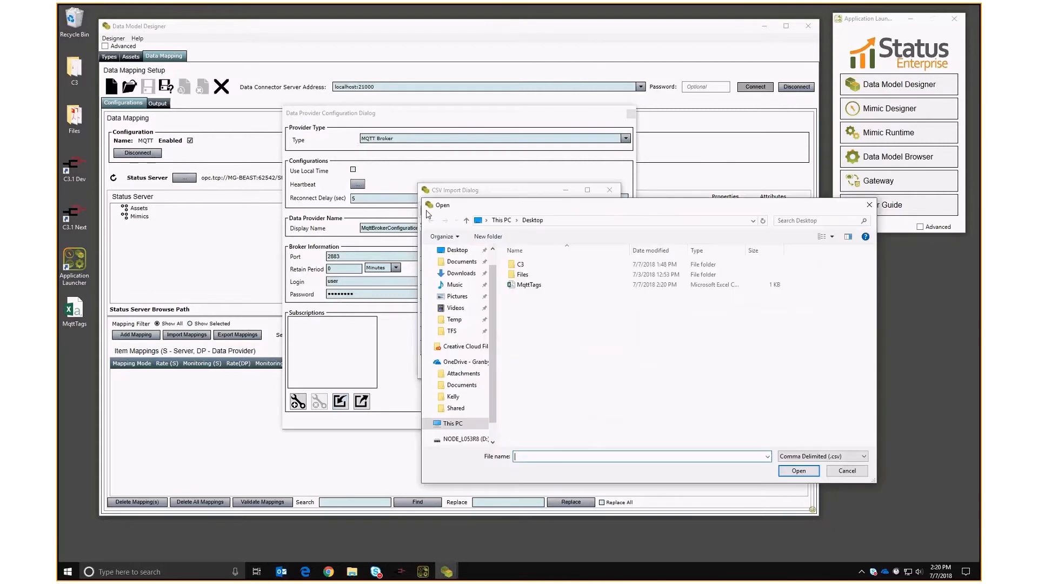
pyautogui.doubleClick(528, 284)
pyautogui.click(500, 370)
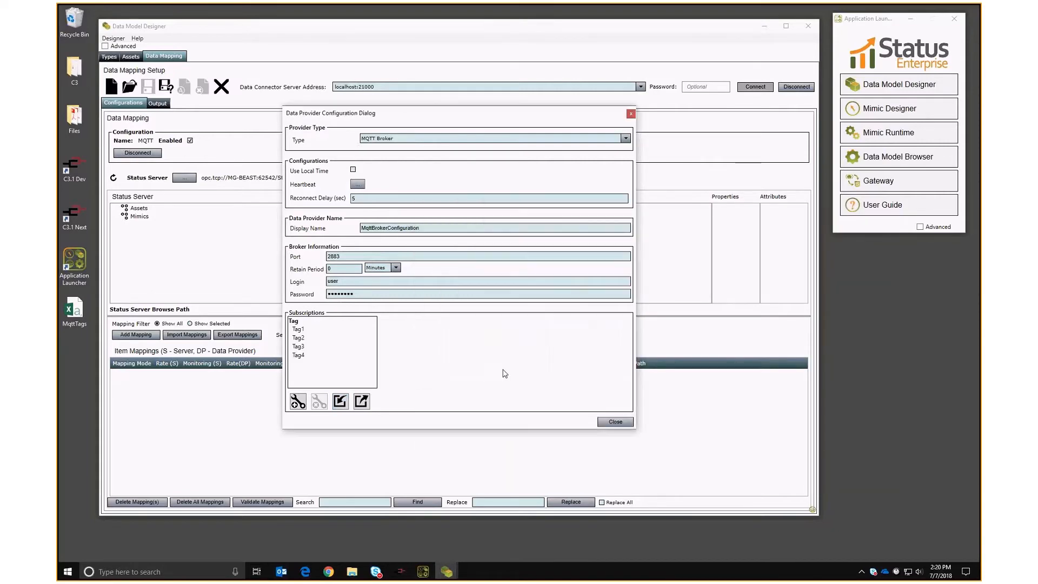
# Review the Tag1, Tag2 and Tag4 subscription details, then close the provider settings.
pyautogui.click(298, 328)
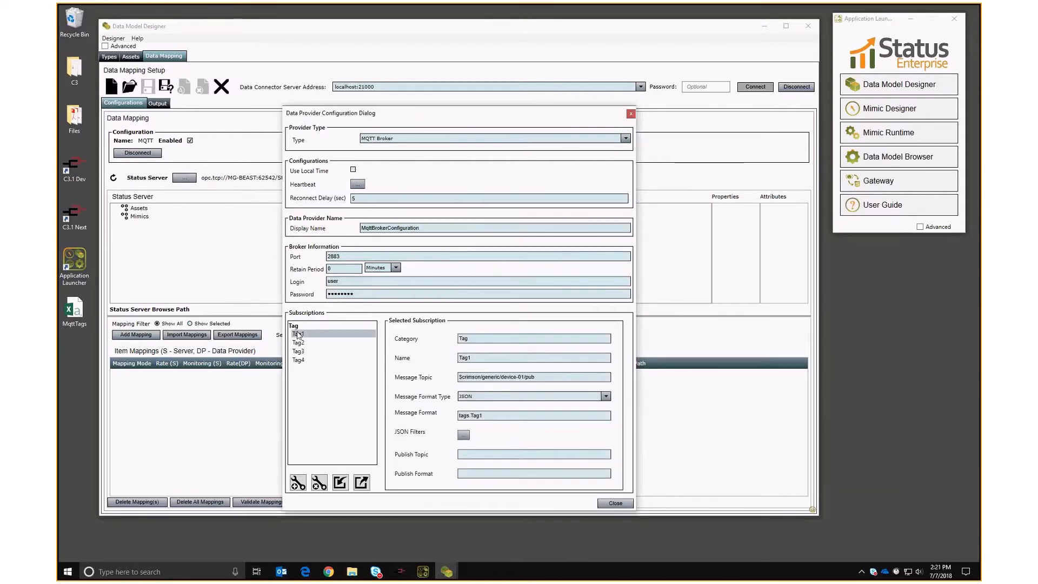
pyautogui.moveTo(406, 111); pyautogui.dragTo(454, 49)
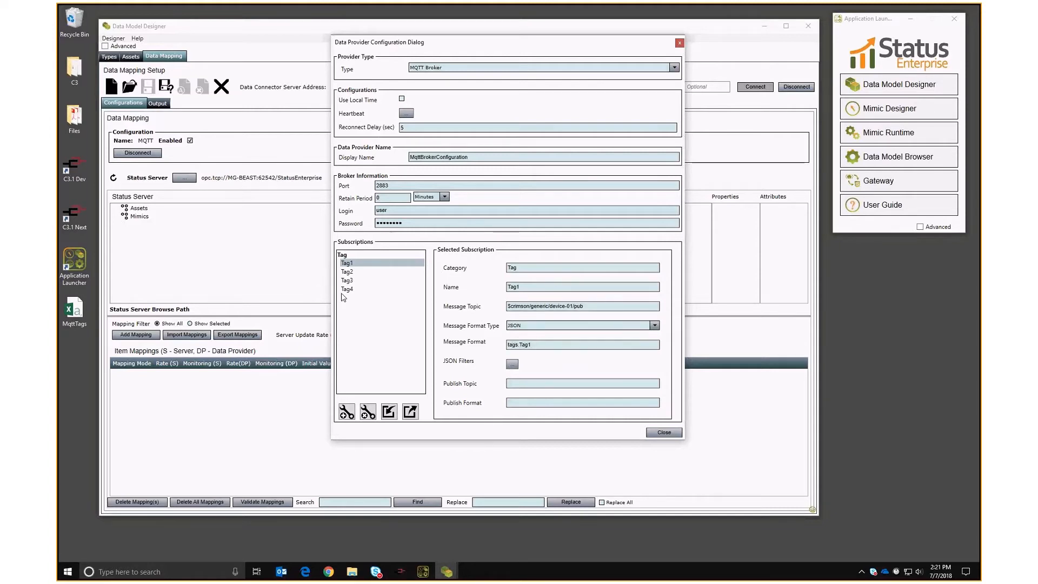
pyautogui.click(346, 273)
pyautogui.click(347, 289)
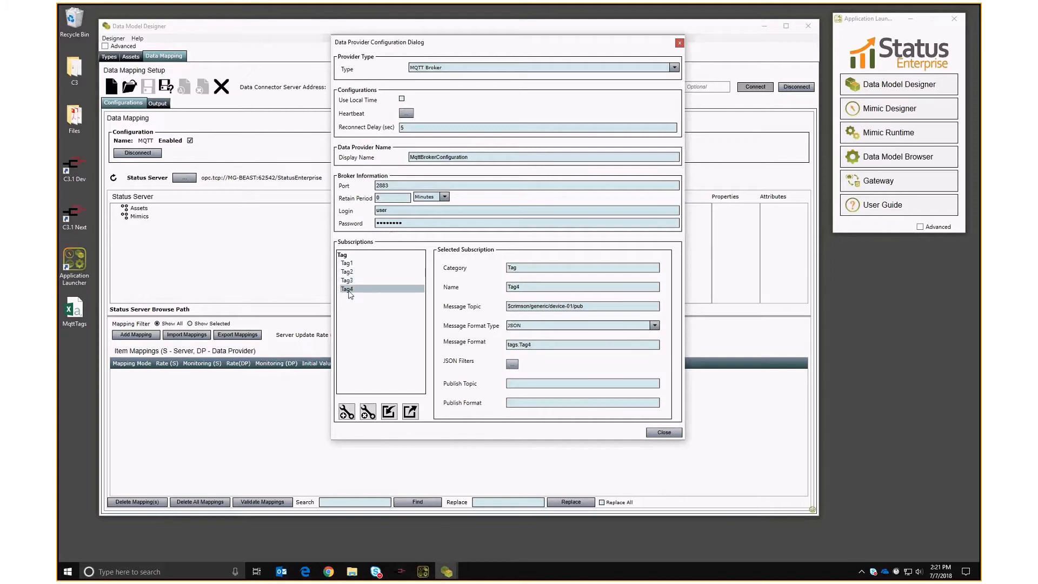
pyautogui.click(662, 433)
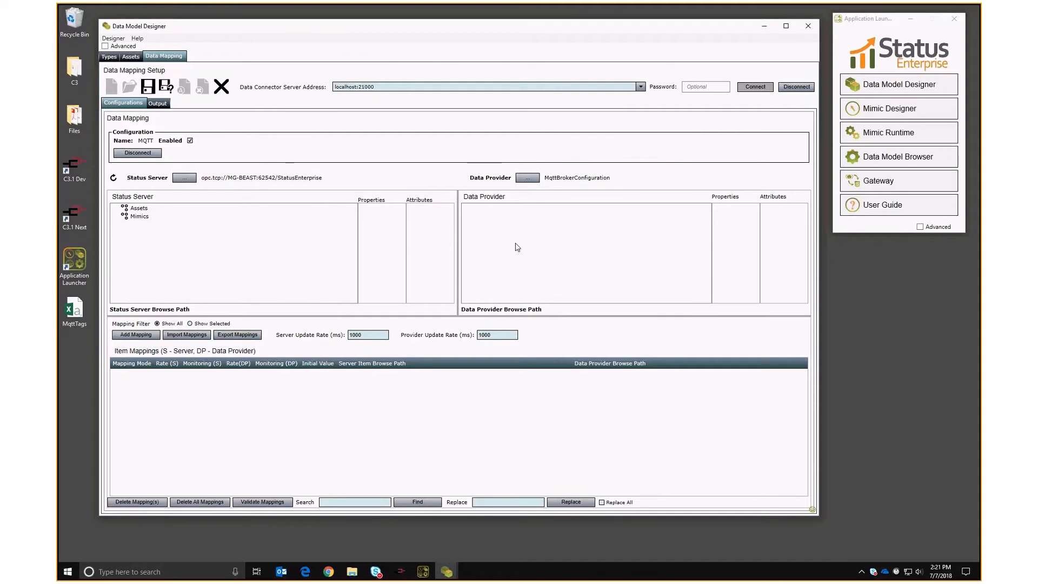
# Expand Assets to list CrimsonTags' Int 32 properties Tag1–Tag4, then cancel a new configuration.
pyautogui.doubleClick(136, 208)
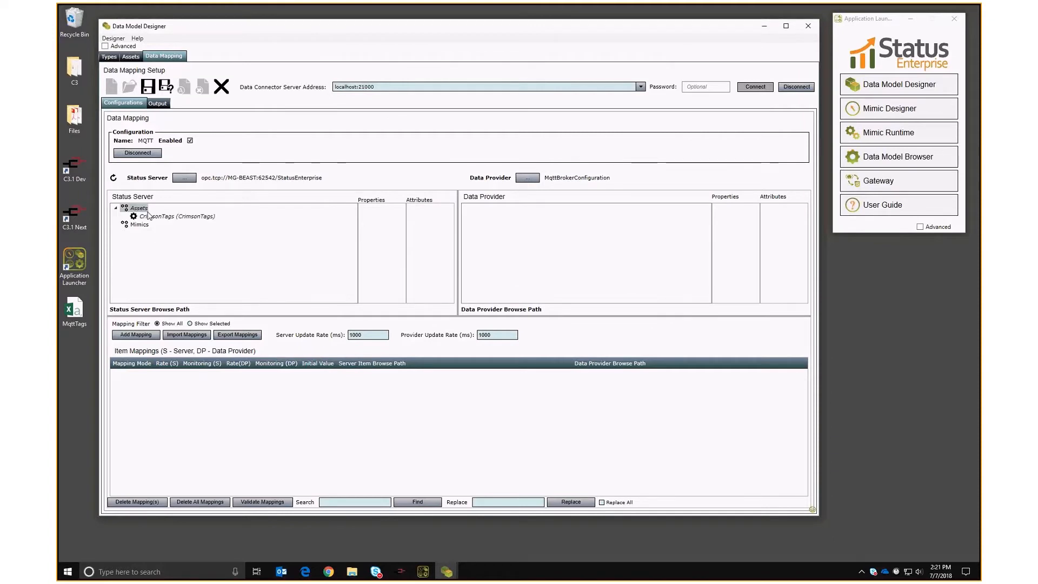
pyautogui.click(148, 215)
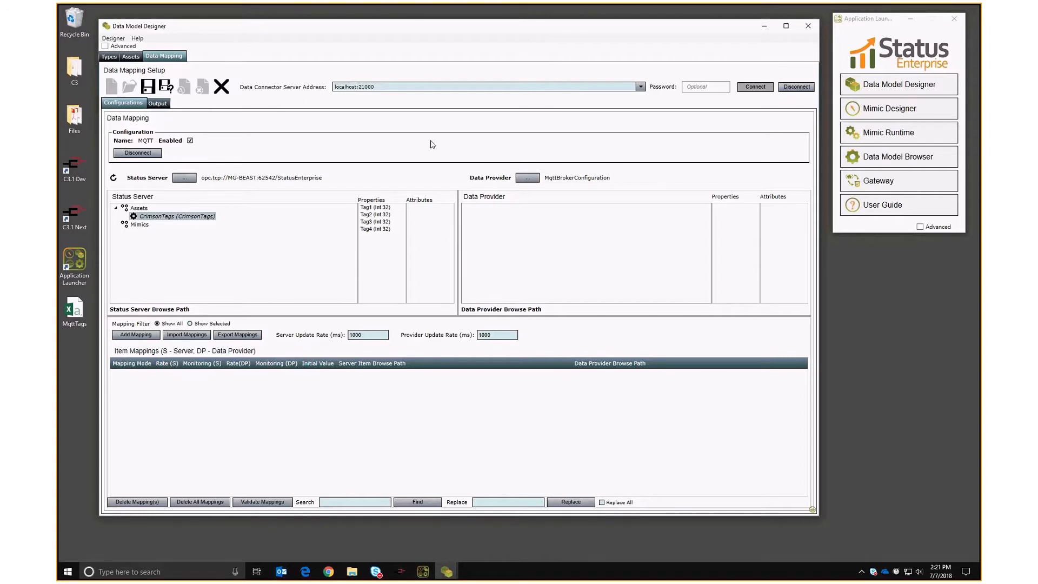
pyautogui.click(111, 86)
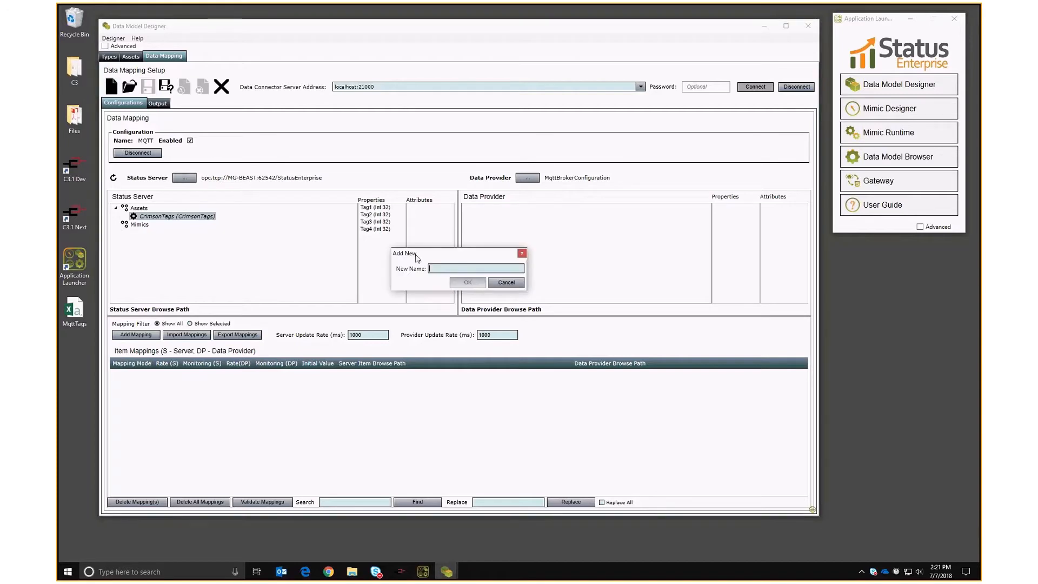
pyautogui.click(506, 282)
# Reload and connect the MQTT configuration, then expand Assets to the CrimsonTags asset.
pyautogui.click(130, 87)
pyautogui.click(502, 326)
pyautogui.click(129, 87)
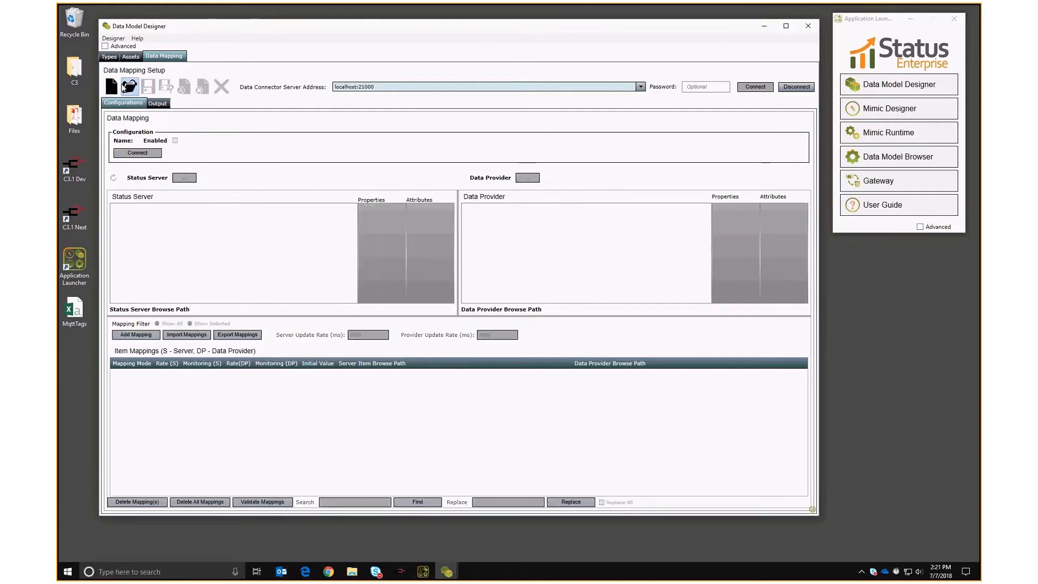
pyautogui.click(440, 220)
pyautogui.click(468, 328)
pyautogui.click(483, 210)
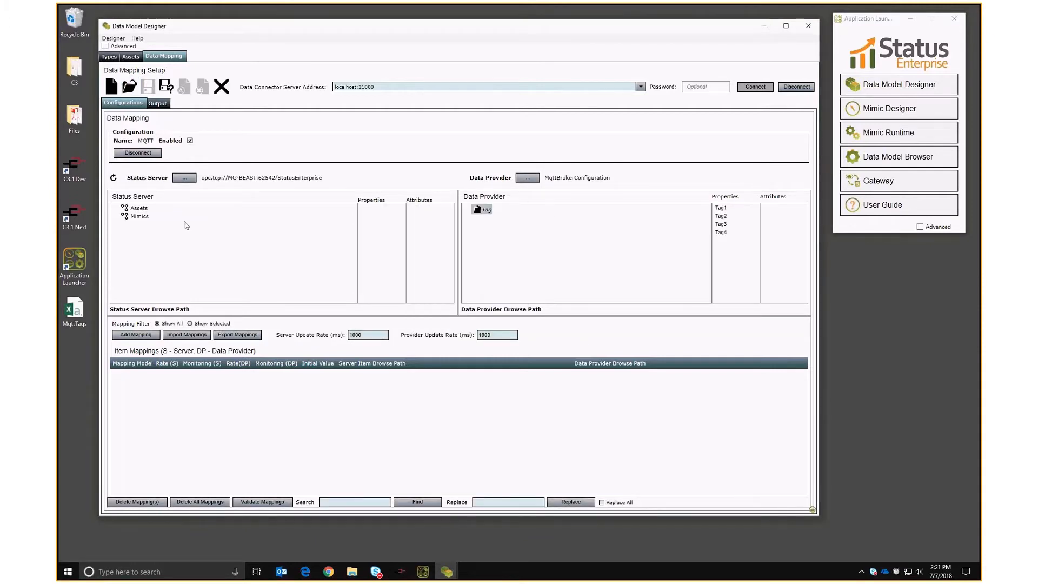
pyautogui.doubleClick(139, 210)
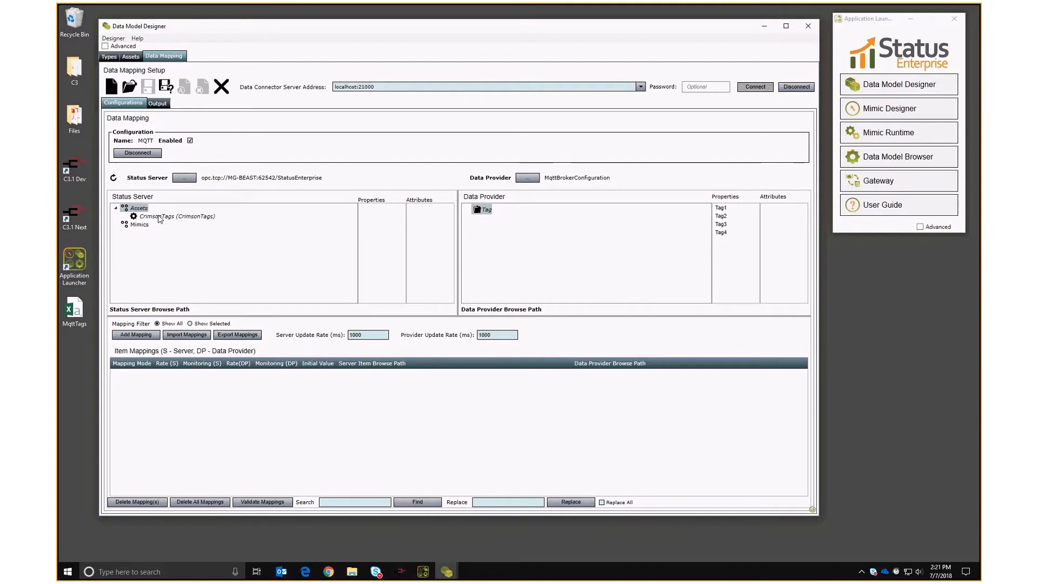
pyautogui.click(177, 217)
# Map CrimsonTags Tag1 to the provider's Tag1 Value with both update rates at 100 ms.
pyautogui.click(375, 208)
pyautogui.click(415, 228)
pyautogui.click(721, 209)
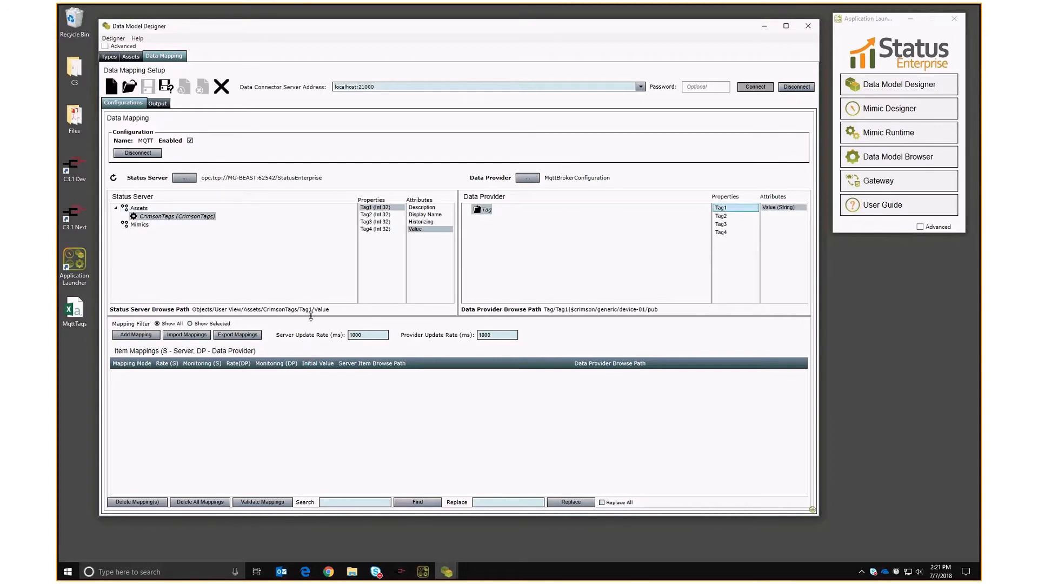
pyautogui.moveTo(381, 335); pyautogui.dragTo(350, 335)
pyautogui.press('BackSpace')
pyautogui.click(493, 333)
pyautogui.press('BackSpace')
pyautogui.click(136, 334)
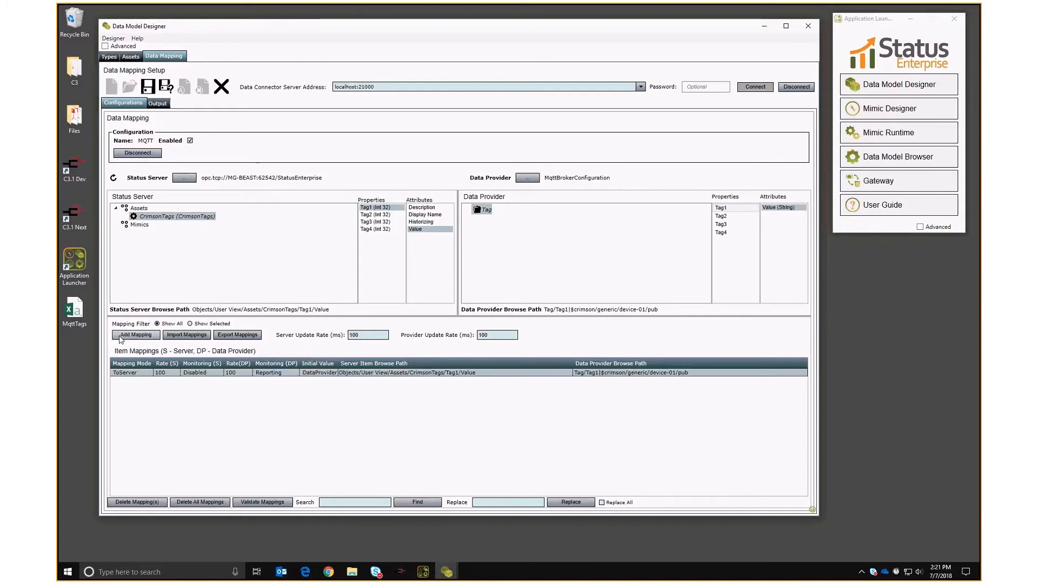
# Add the Tag2, Tag3 and Tag4 mappings and save the configuration.
pyautogui.click(374, 215)
pyautogui.click(722, 215)
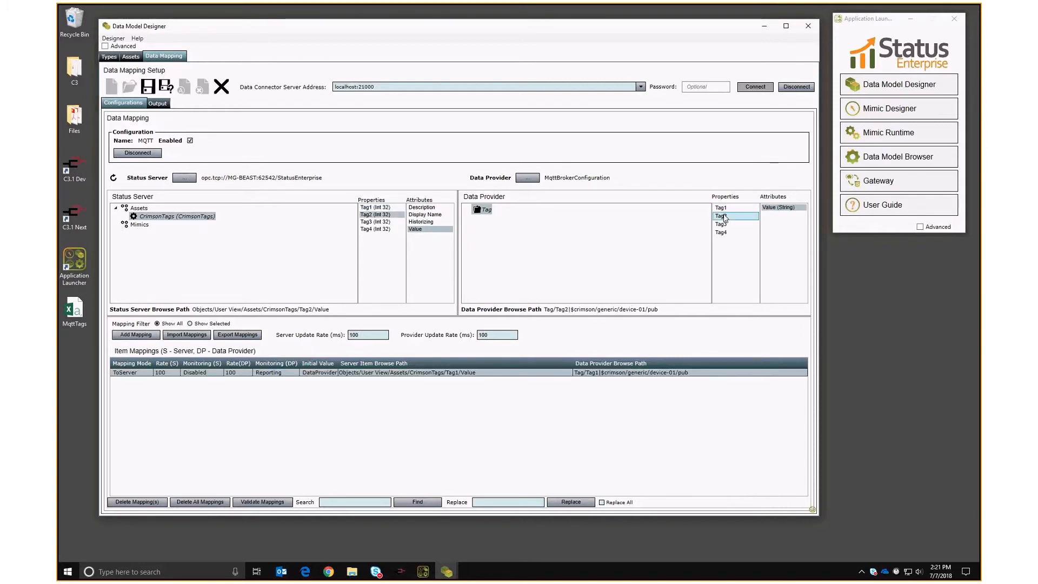
pyautogui.click(127, 334)
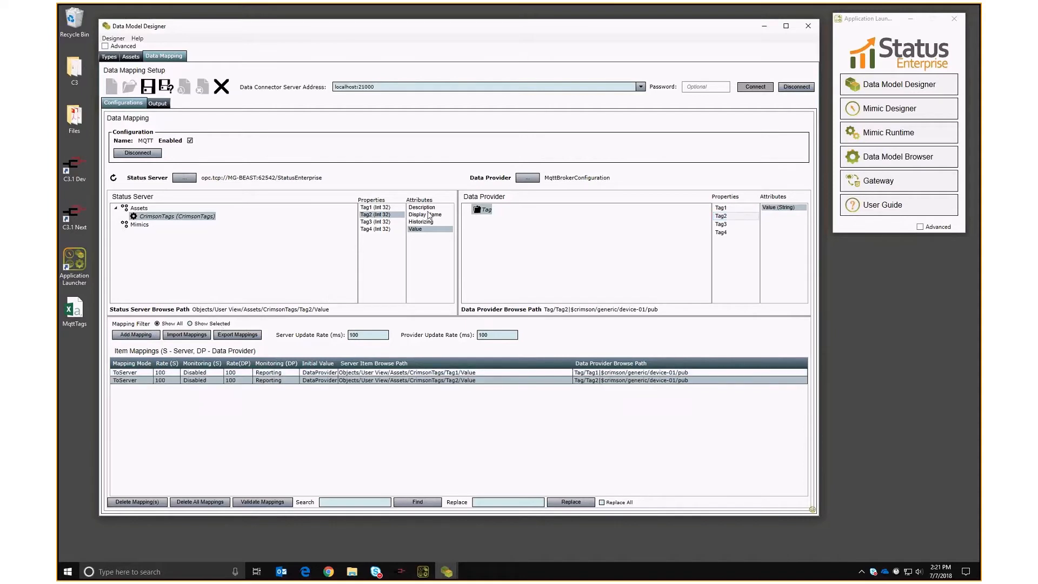
pyautogui.click(379, 222)
pyautogui.click(726, 224)
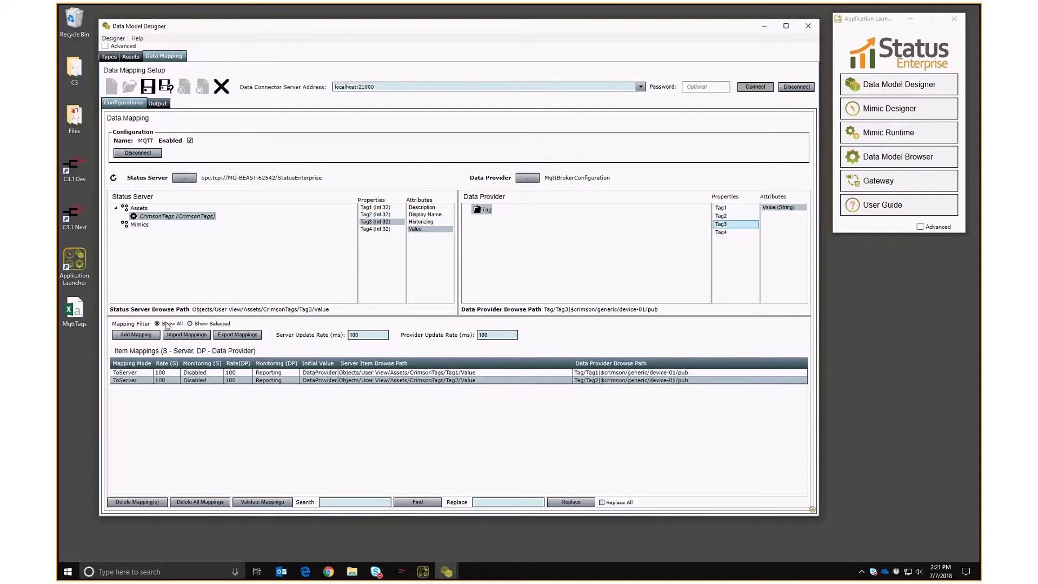
pyautogui.click(127, 334)
pyautogui.click(379, 229)
pyautogui.click(723, 232)
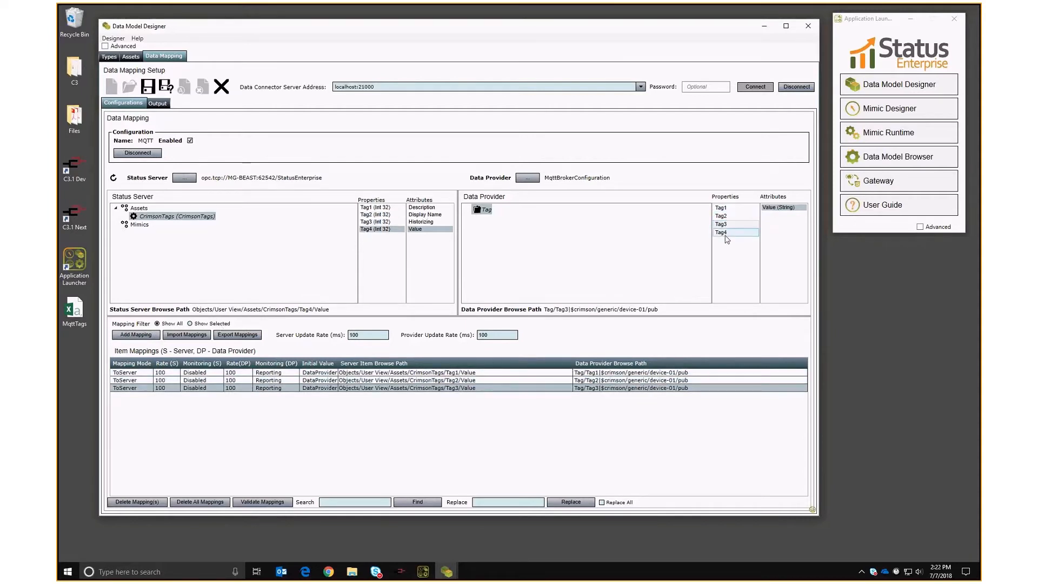
pyautogui.click(125, 332)
pyautogui.click(147, 87)
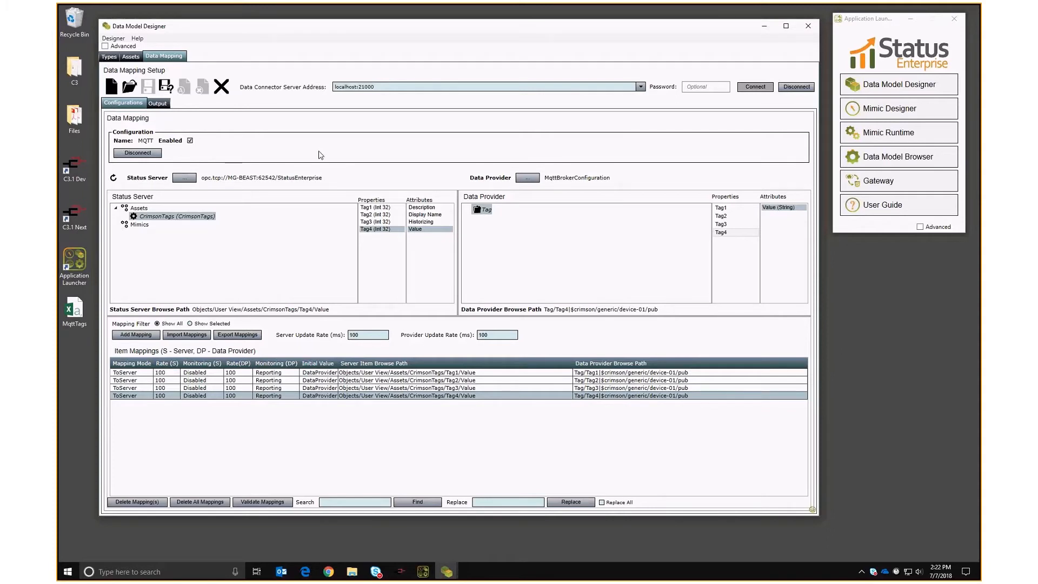
# Close Data Model Designer, launch Mimic Designer, and create a new 800 x 600 mimic named Mimic.
pyautogui.click(807, 27)
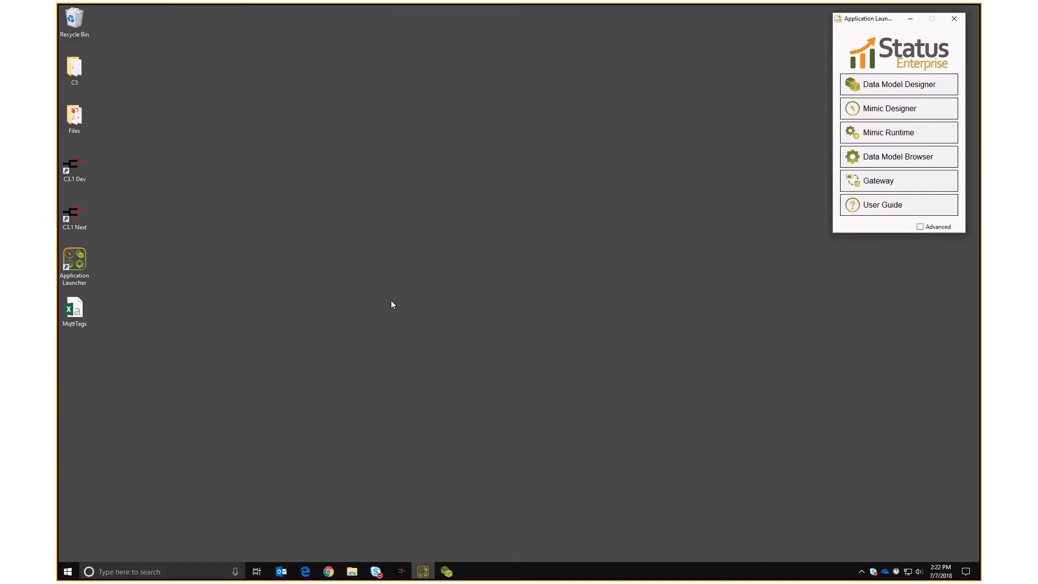
pyautogui.click(889, 108)
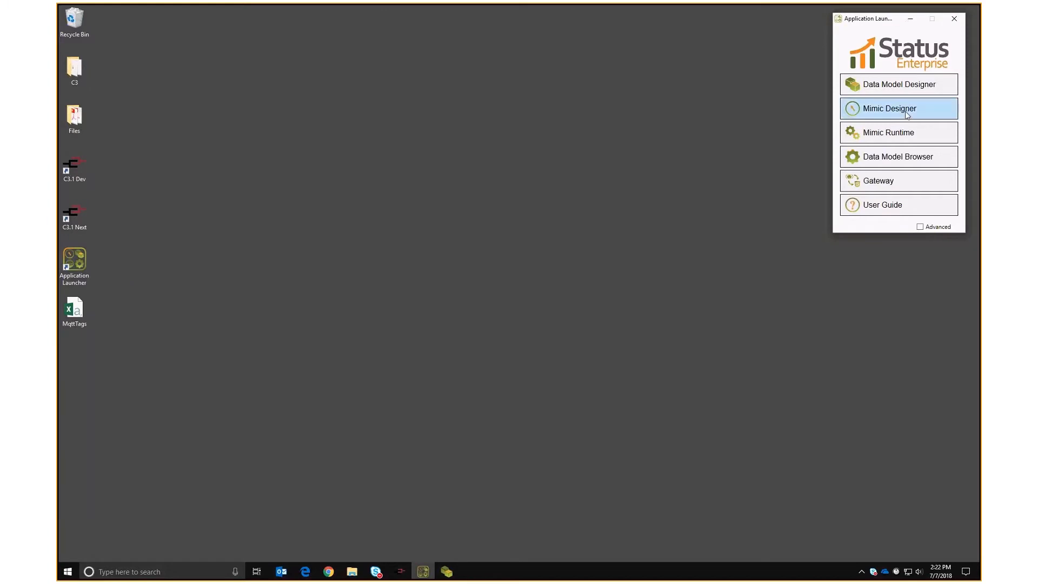
pyautogui.click(462, 351)
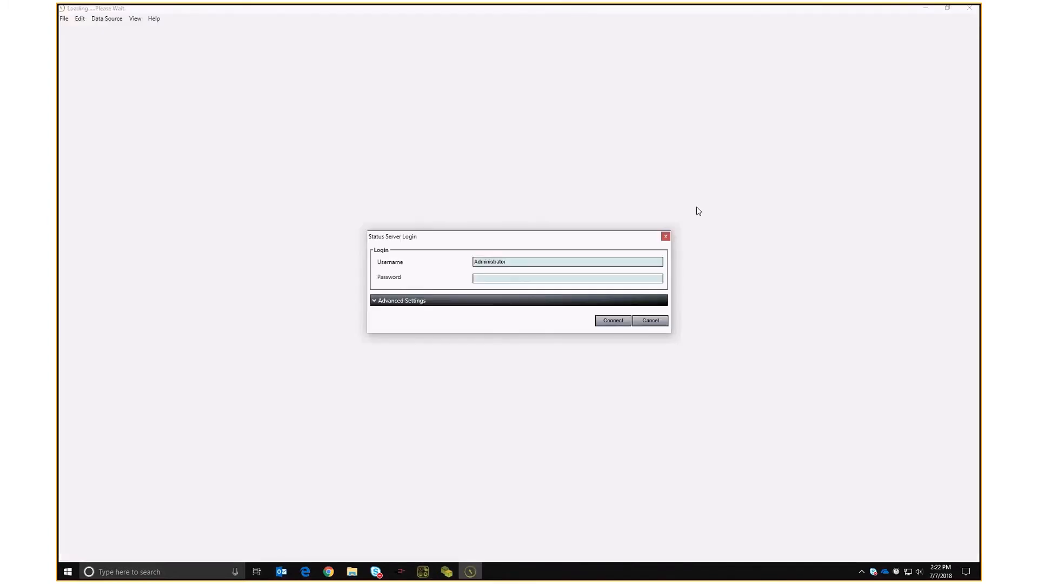
pyautogui.click(609, 319)
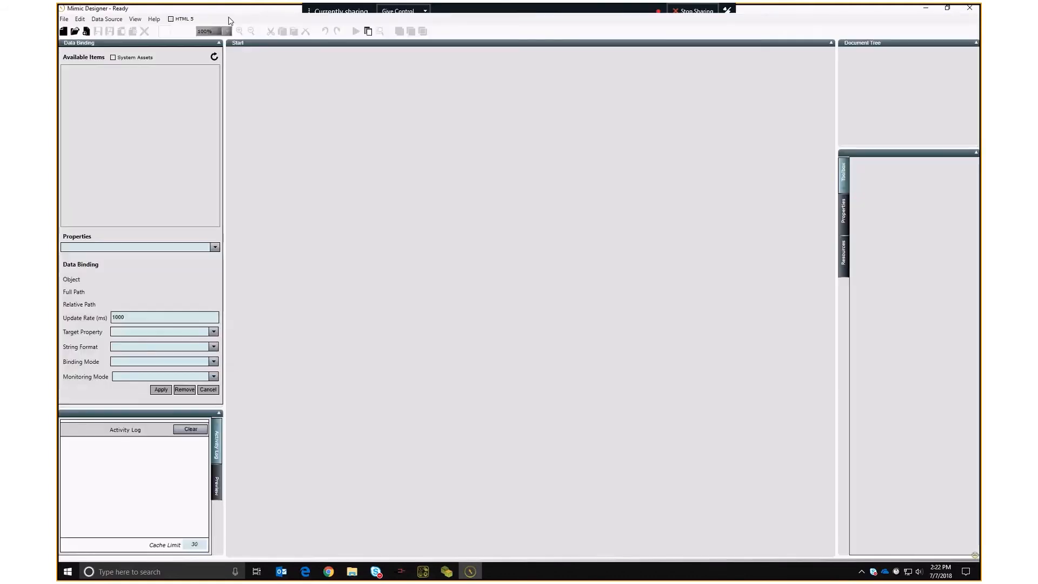
pyautogui.moveTo(227, 11); pyautogui.dragTo(155, 28)
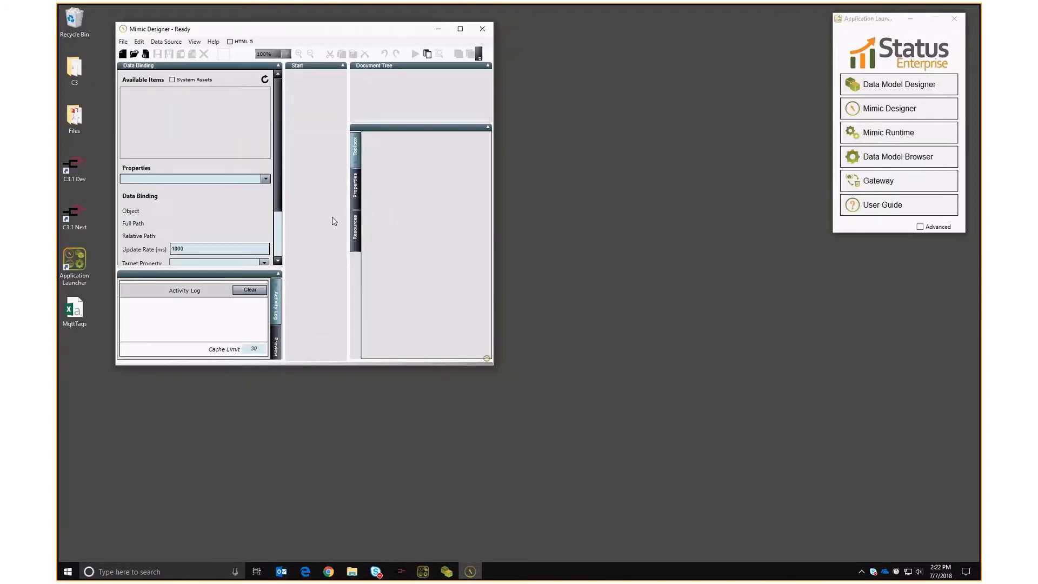
pyautogui.moveTo(490, 365); pyautogui.dragTo(788, 537)
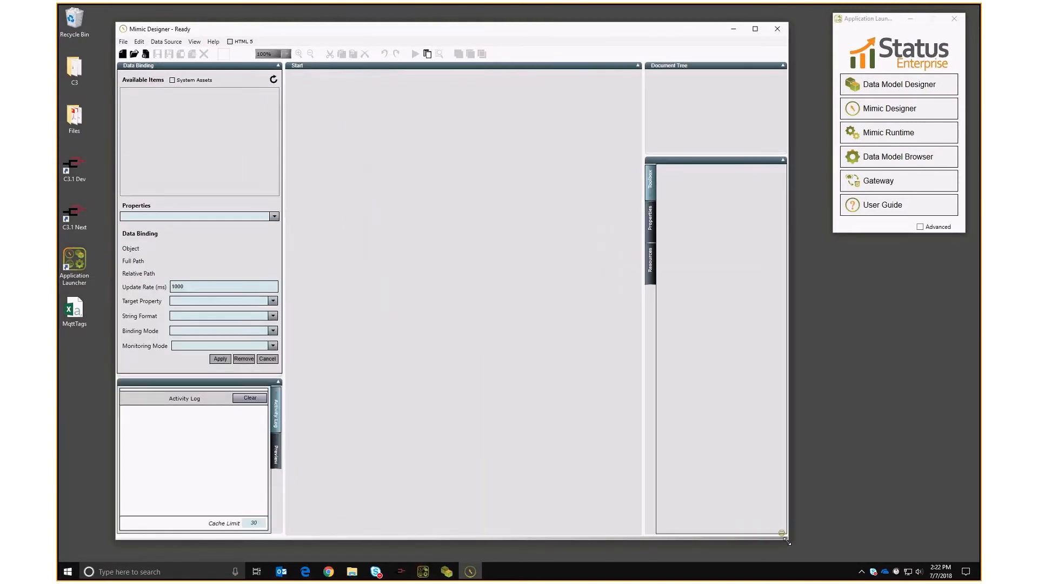
pyautogui.click(123, 54)
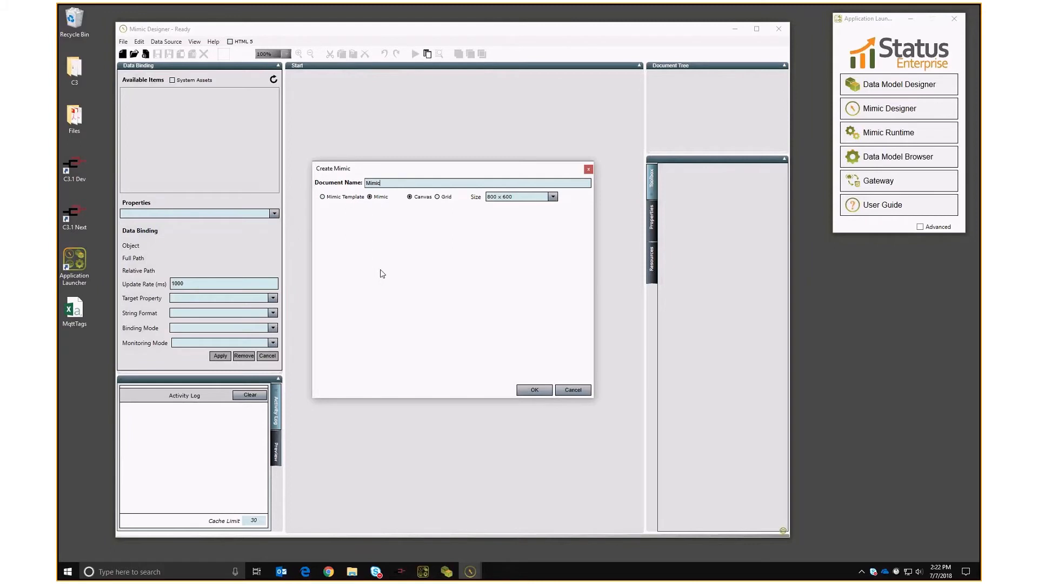
pyautogui.press('Return')
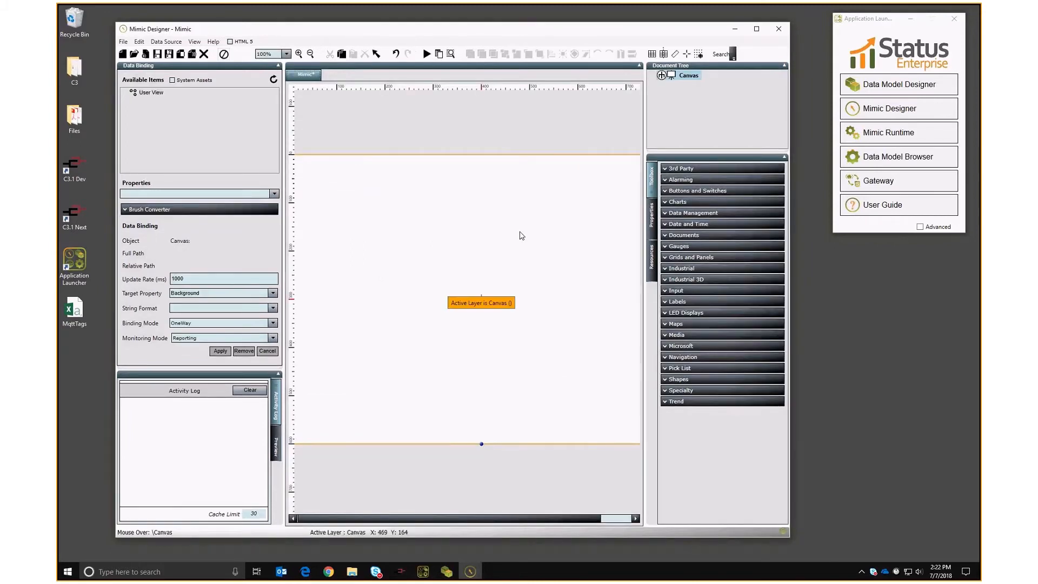
# Place a Data Text Box from Input controls and paste three copies onto the canvas.
pyautogui.click(675, 291)
pyautogui.moveTo(696, 314); pyautogui.dragTo(337, 188)
pyautogui.hotkey('ctrl', 'c')
pyautogui.hotkey('ctrl', 'v')
pyautogui.hotkey('ctrl', 'v')
pyautogui.hotkey('ctrl', 'v')
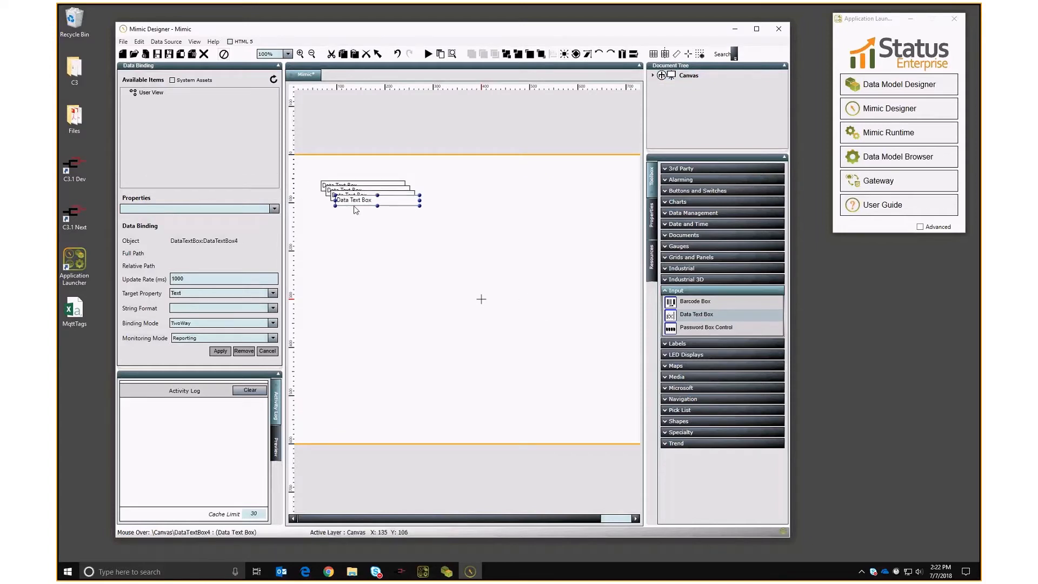
pyautogui.moveTo(354, 200); pyautogui.dragTo(354, 252)
# Align the four text boxes on their left edges and space them evenly vertically.
pyautogui.hotkey('ctrl', 'a')
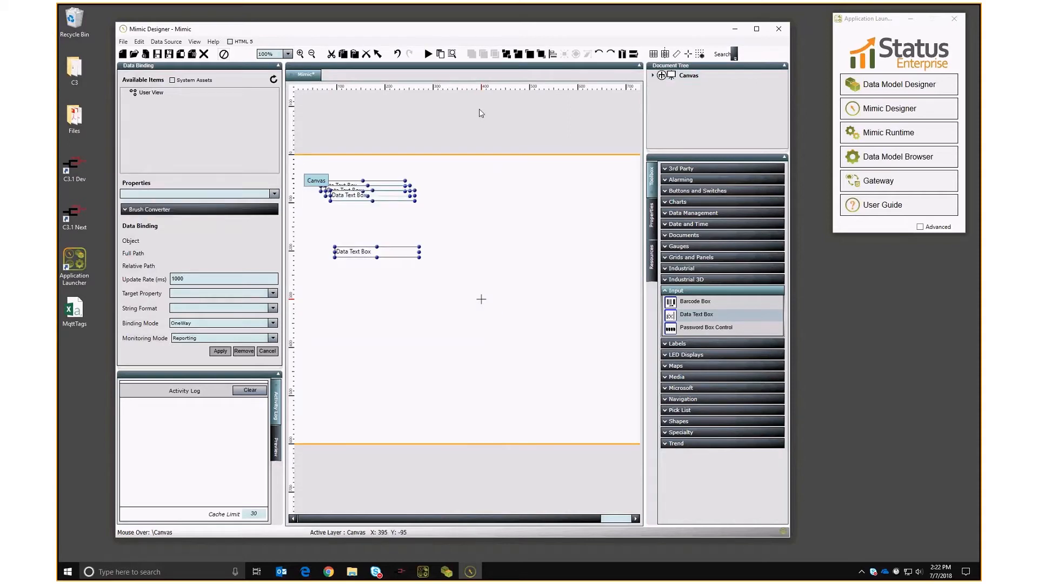
pyautogui.click(555, 54)
pyautogui.click(578, 66)
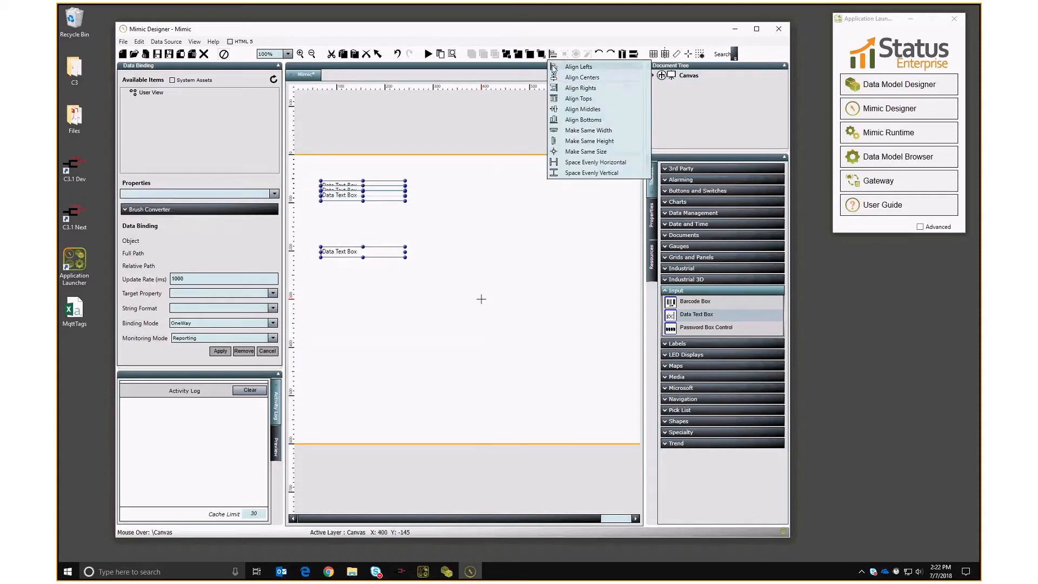
pyautogui.click(554, 54)
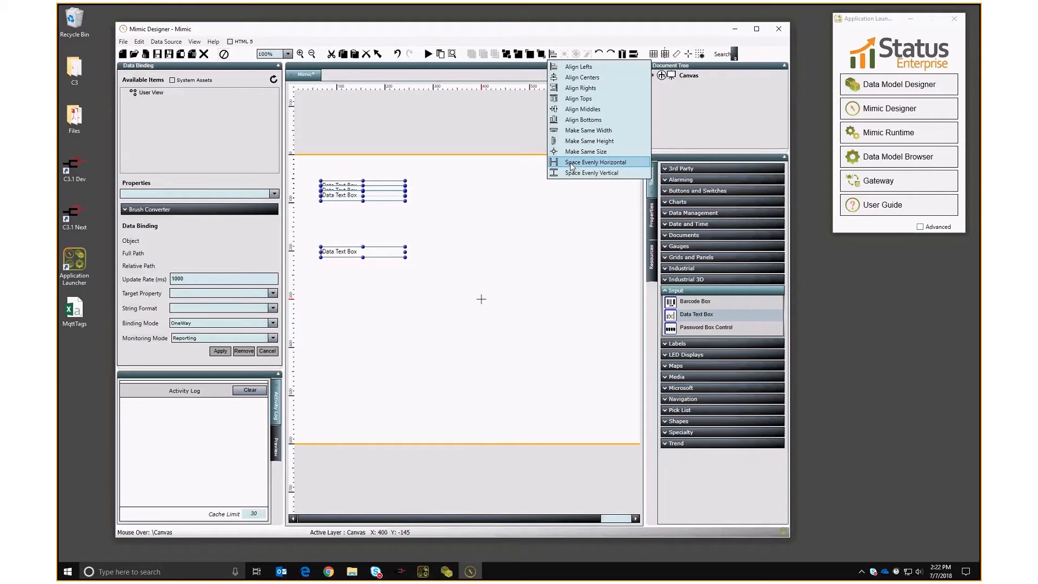
pyautogui.click(571, 167)
# Bind the top text box to the Tag1 Value.
pyautogui.click(349, 189)
pyautogui.click(142, 95)
pyautogui.click(157, 101)
pyautogui.click(173, 117)
pyautogui.click(220, 350)
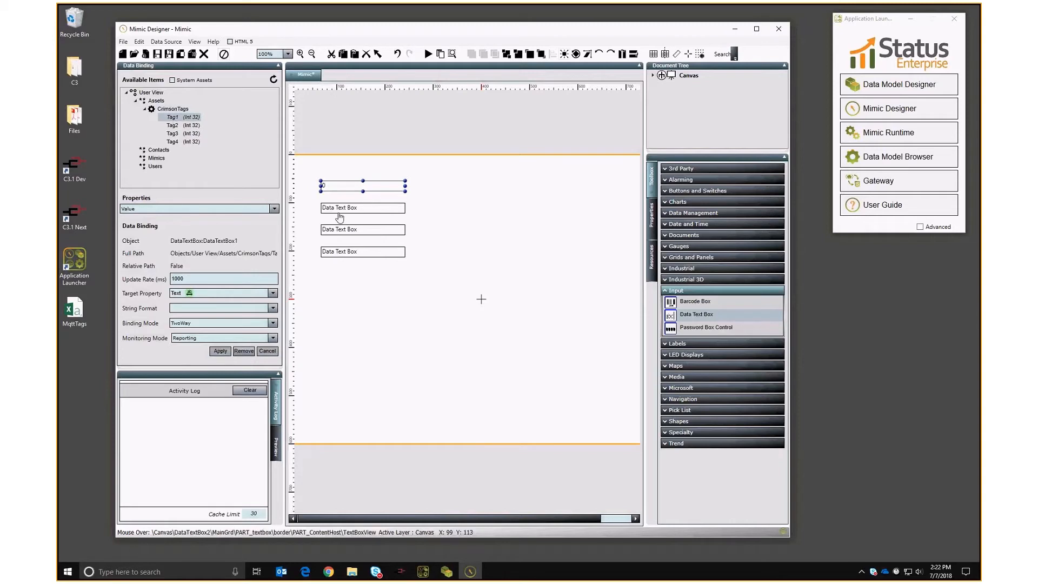
# Bind the second, third and fourth text boxes to Tag2, Tag3 and Tag4.
pyautogui.click(339, 212)
pyautogui.click(173, 125)
pyautogui.click(220, 351)
pyautogui.click(340, 229)
pyautogui.click(173, 133)
pyautogui.click(219, 351)
pyautogui.click(340, 251)
pyautogui.click(172, 141)
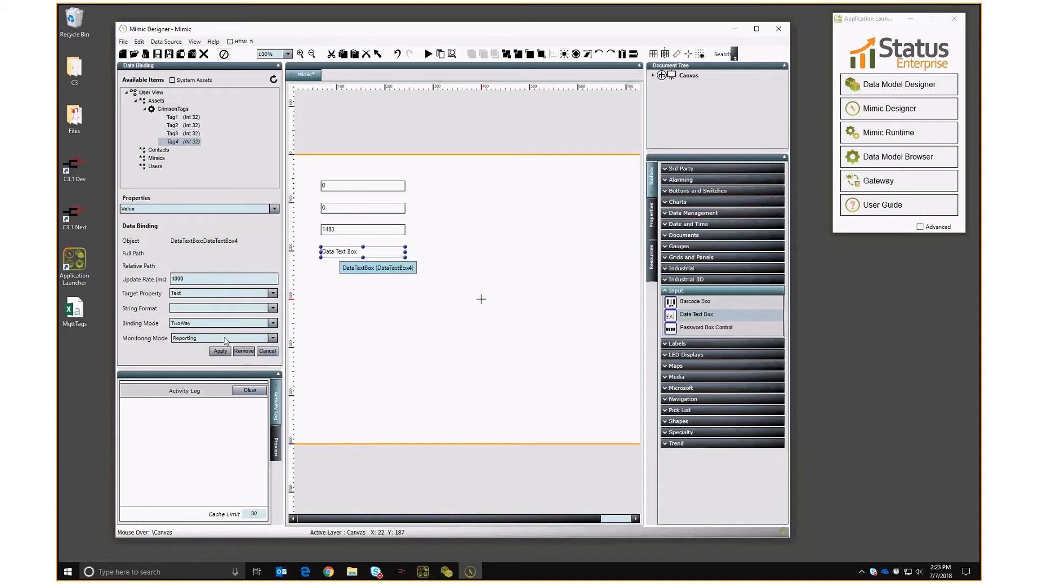
pyautogui.click(219, 350)
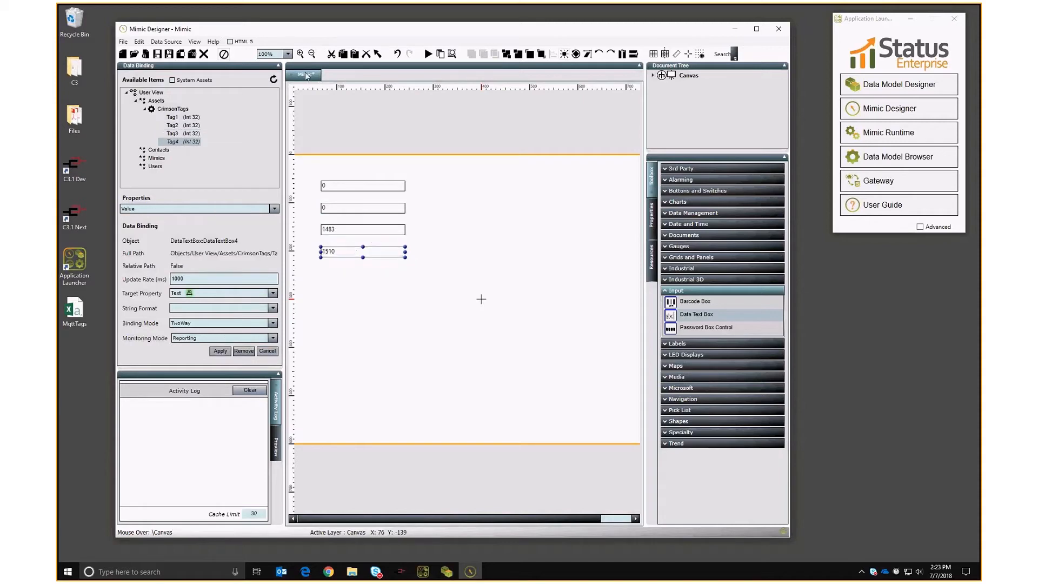
# Save the mimic to the Mimics folder and run it live in Runtime.
pyautogui.click(157, 55)
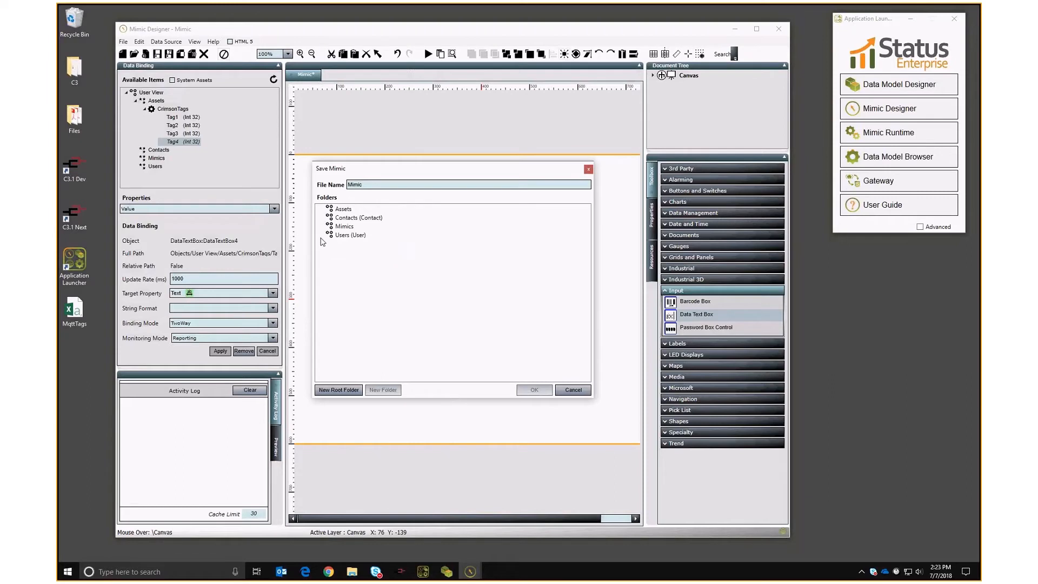
pyautogui.click(344, 226)
pyautogui.click(534, 390)
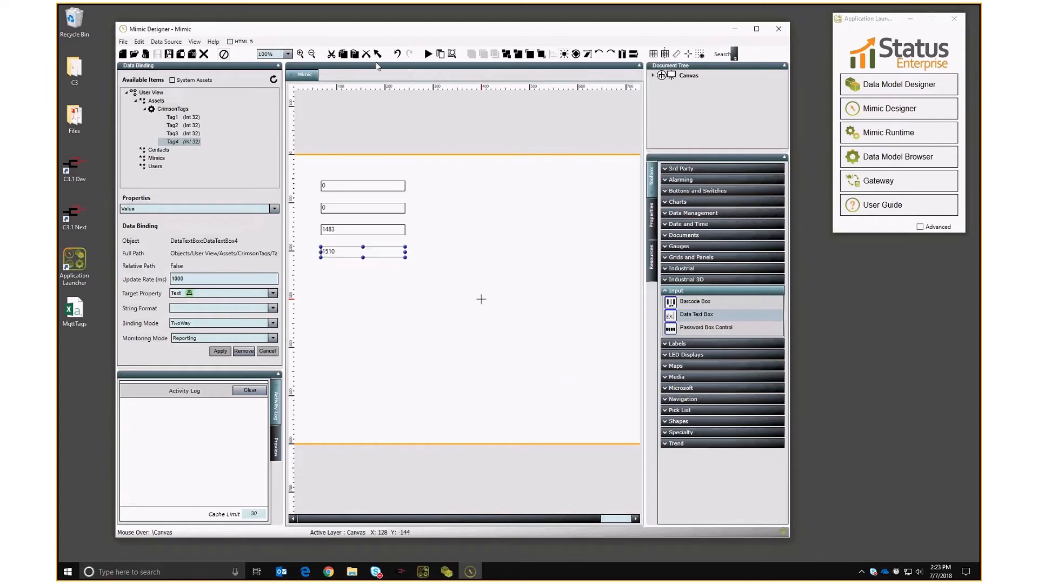
pyautogui.click(428, 54)
pyautogui.click(612, 319)
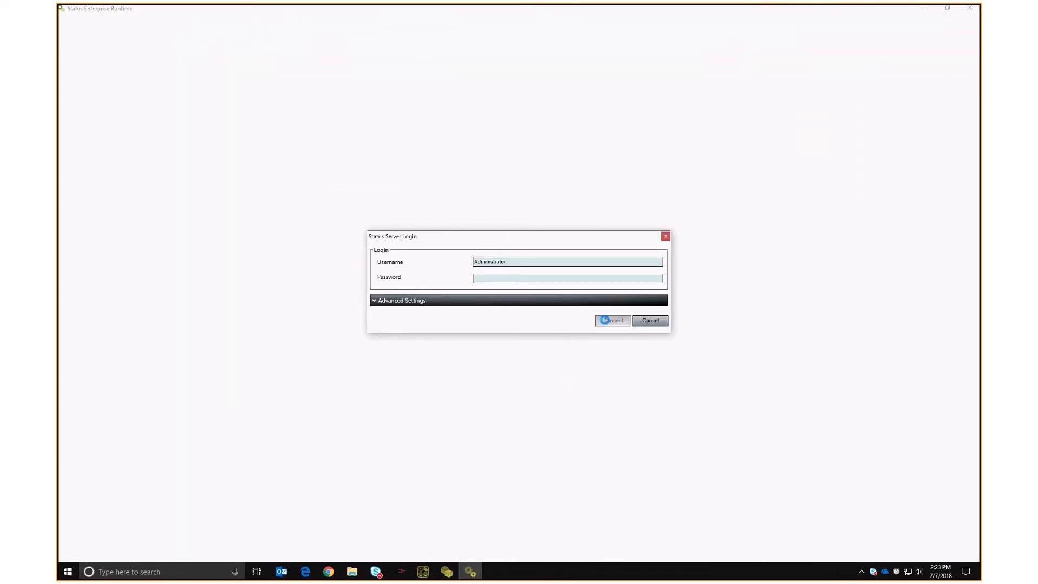
# Tile the Runtime window beside the browser's Remote View page.
pyautogui.doubleClick(145, 12)
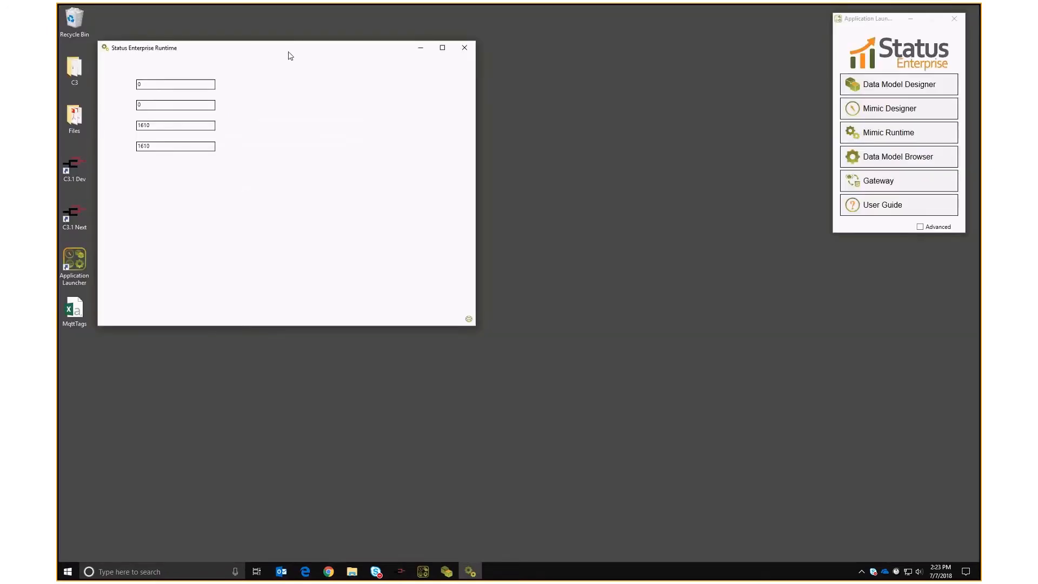
pyautogui.moveTo(287, 53); pyautogui.dragTo(374, 64)
pyautogui.click(325, 572)
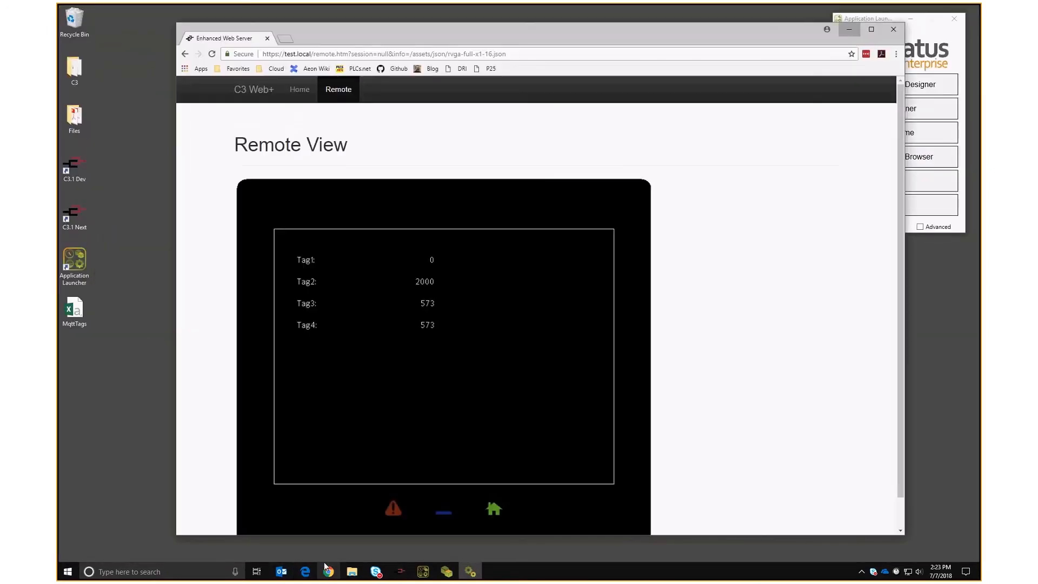
pyautogui.moveTo(459, 33); pyautogui.dragTo(547, 57)
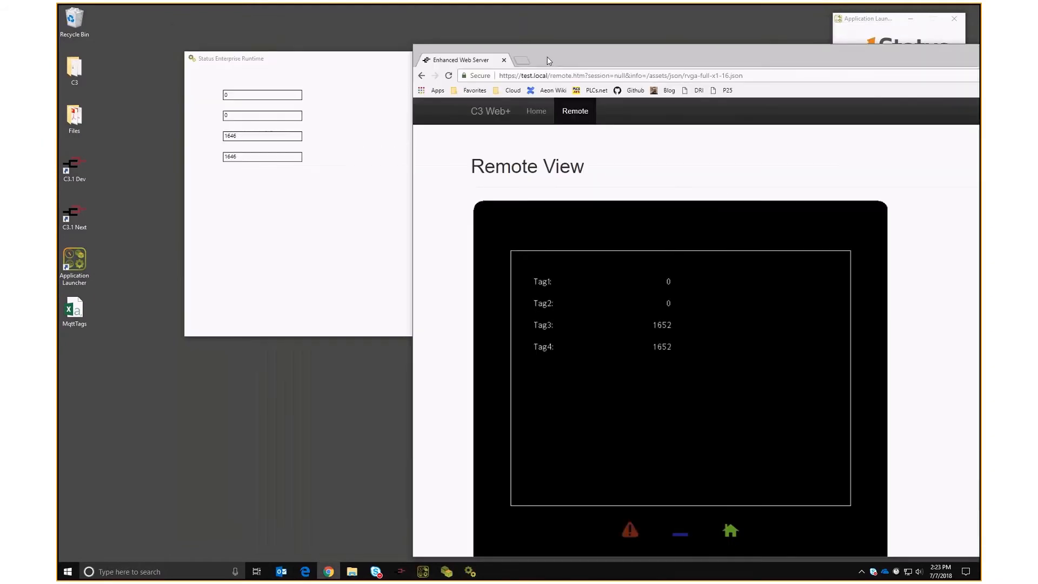
pyautogui.moveTo(328, 60); pyautogui.dragTo(263, 87)
pyautogui.moveTo(599, 59); pyautogui.dragTo(487, 32)
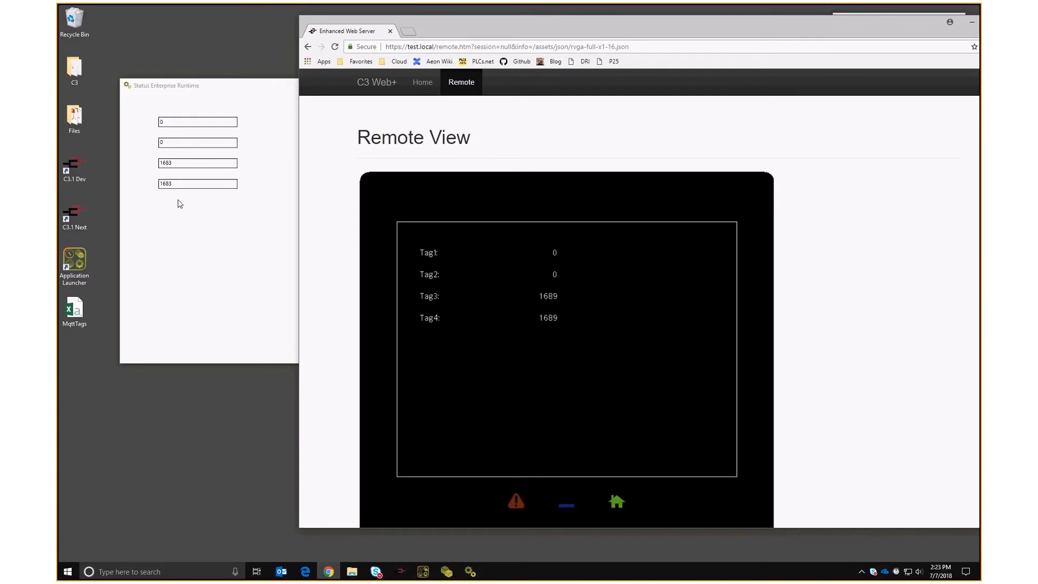
pyautogui.click(212, 294)
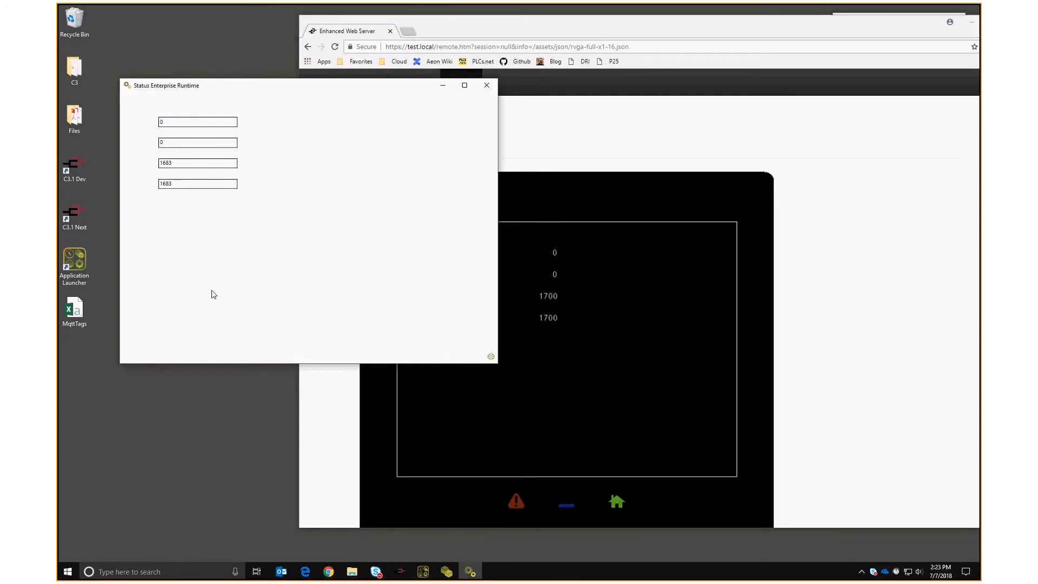
pyautogui.click(564, 161)
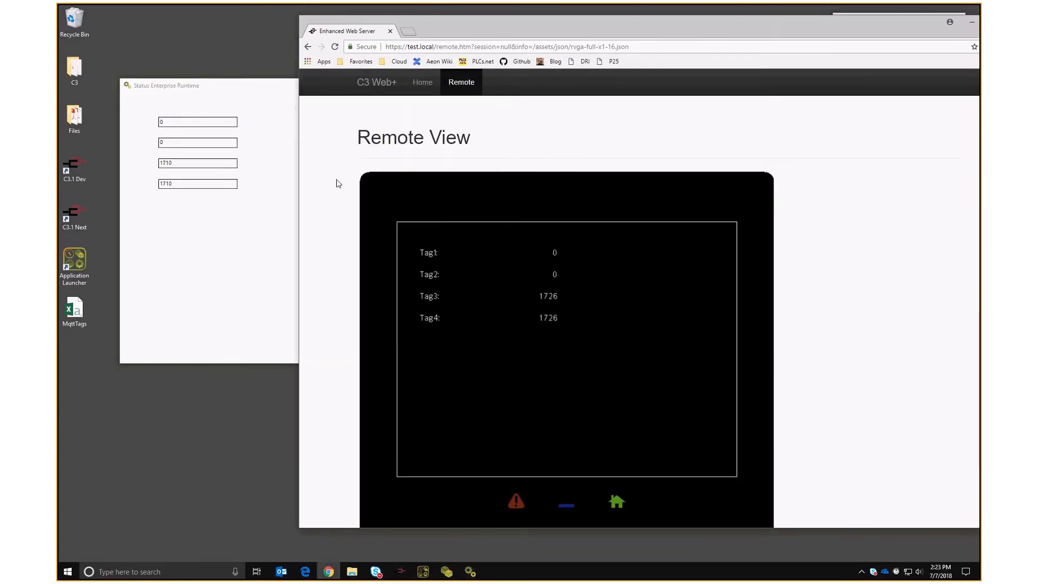
# Set Tag1 to 2000 in Remote View and confirm Runtime's first textbox shows 2000.
pyautogui.click(554, 253)
pyautogui.write('2000')
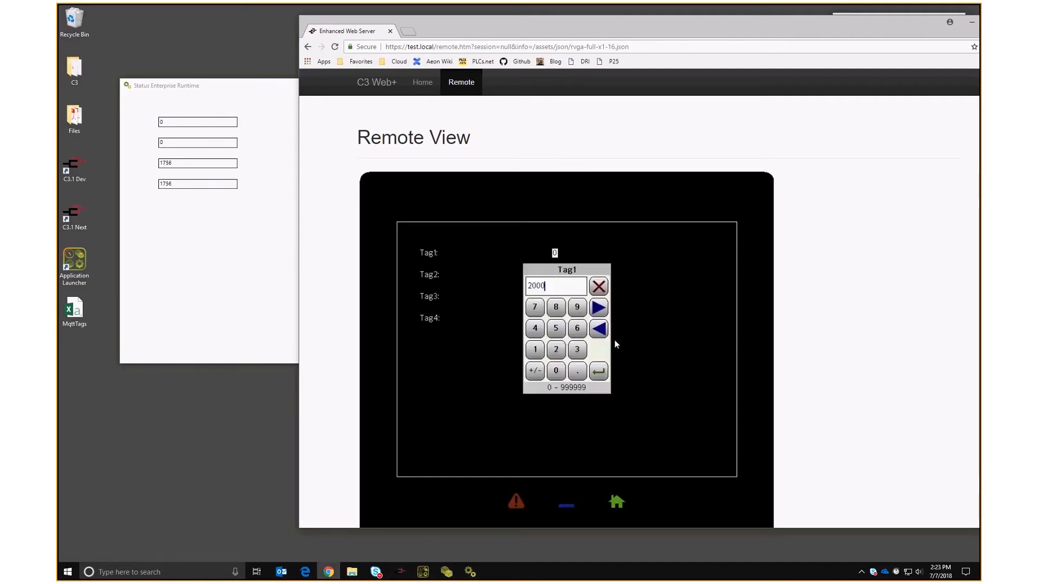
pyautogui.press('Return')
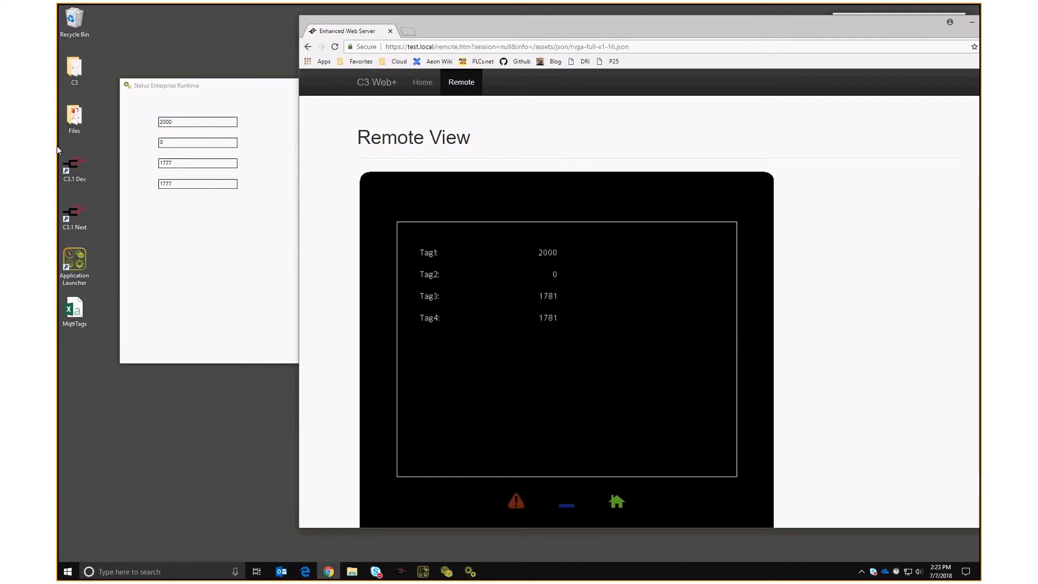
pyautogui.click(246, 296)
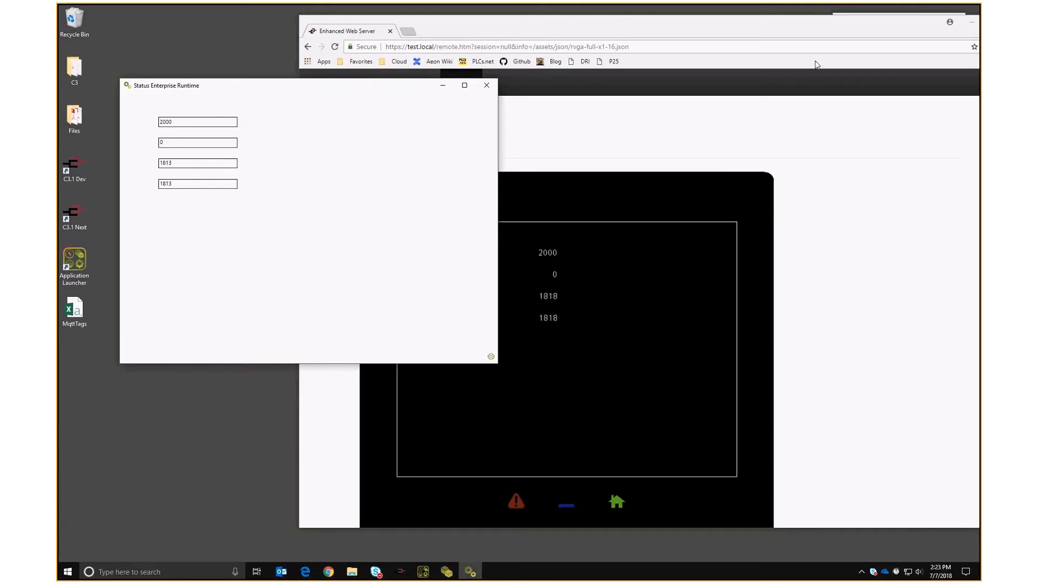
pyautogui.click(969, 23)
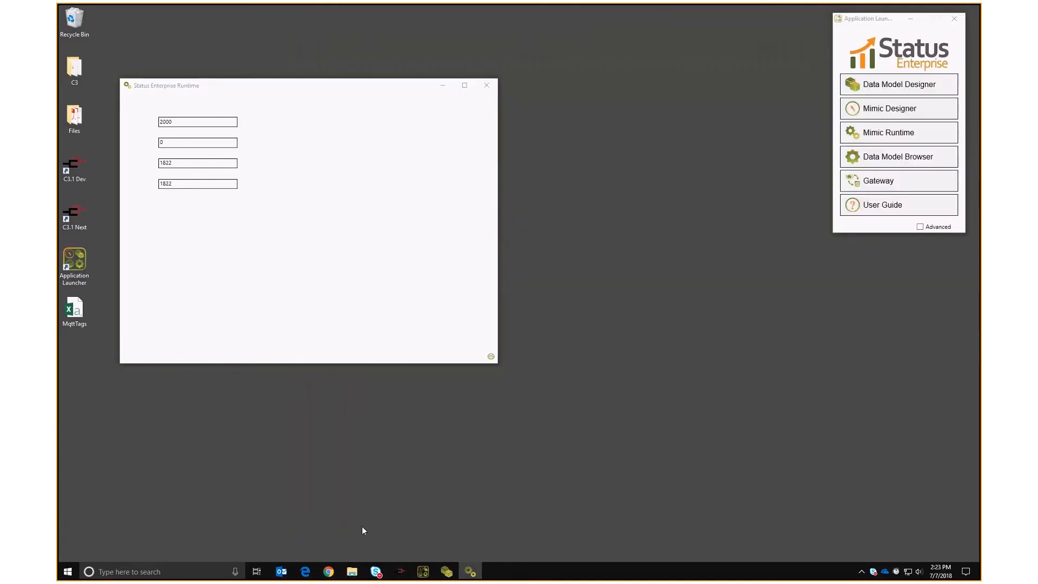
# Enable Tag Writes on the Generic MQTT Tag Data 1 group in Crimson 3.1.
pyautogui.click(387, 459)
pyautogui.click(401, 572)
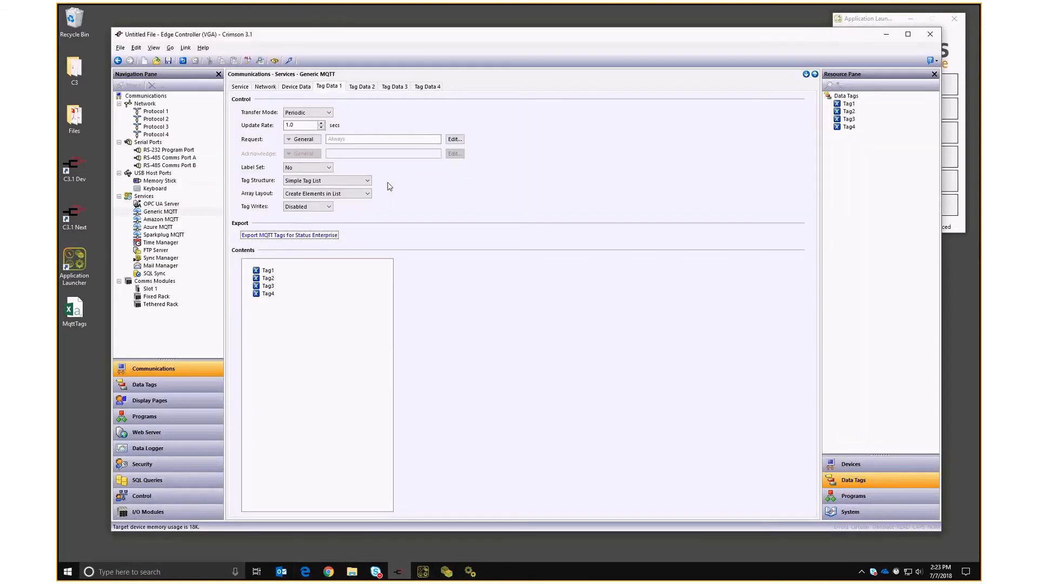
pyautogui.click(308, 207)
pyautogui.click(295, 221)
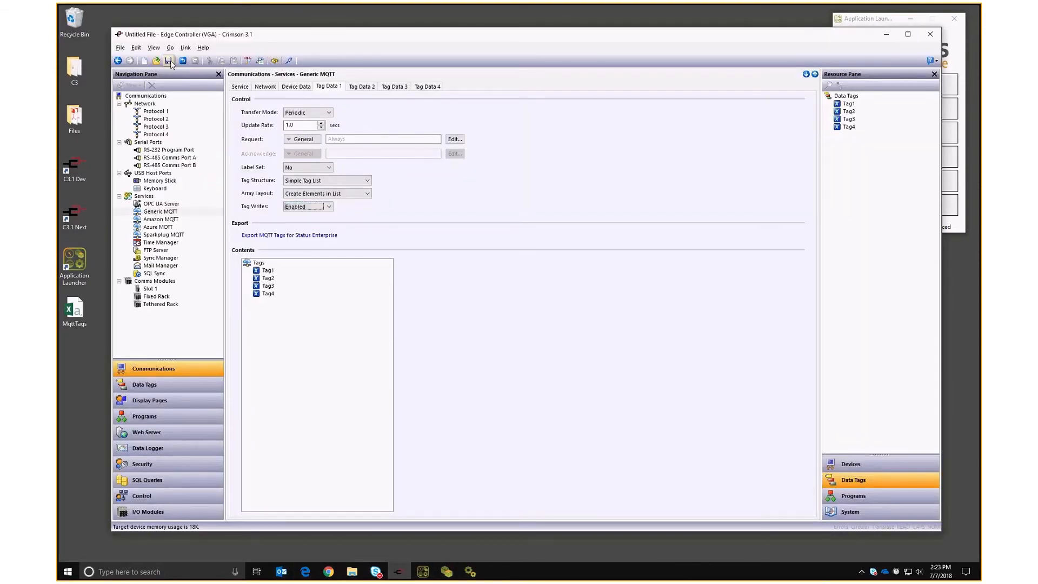
# Re-export the MQTT tags for Status Enterprise, overwriting the existing MqttTags file.
pyautogui.click(289, 235)
pyautogui.press('Return')
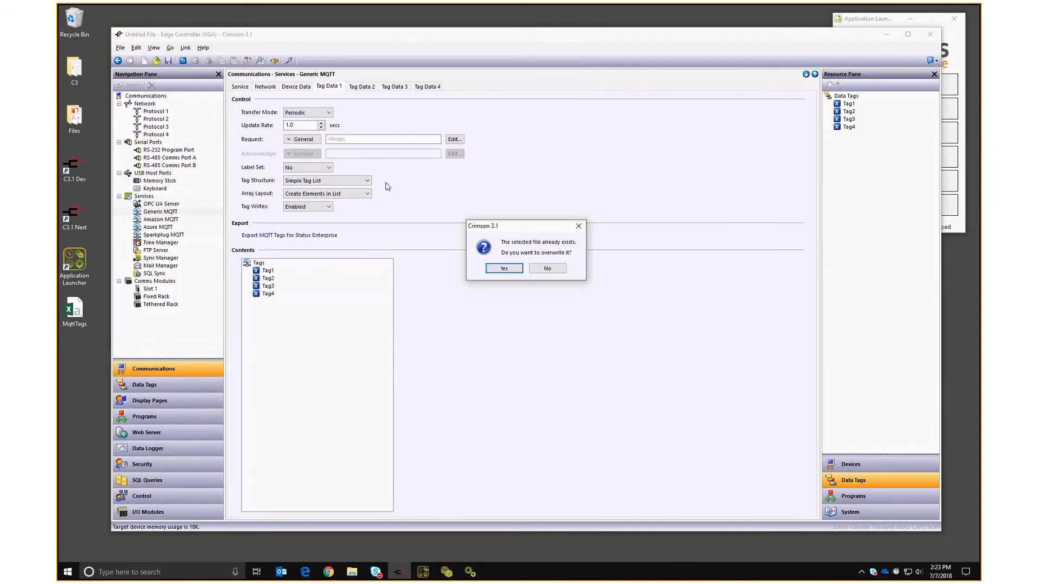
pyautogui.click(515, 269)
pyautogui.press('Return')
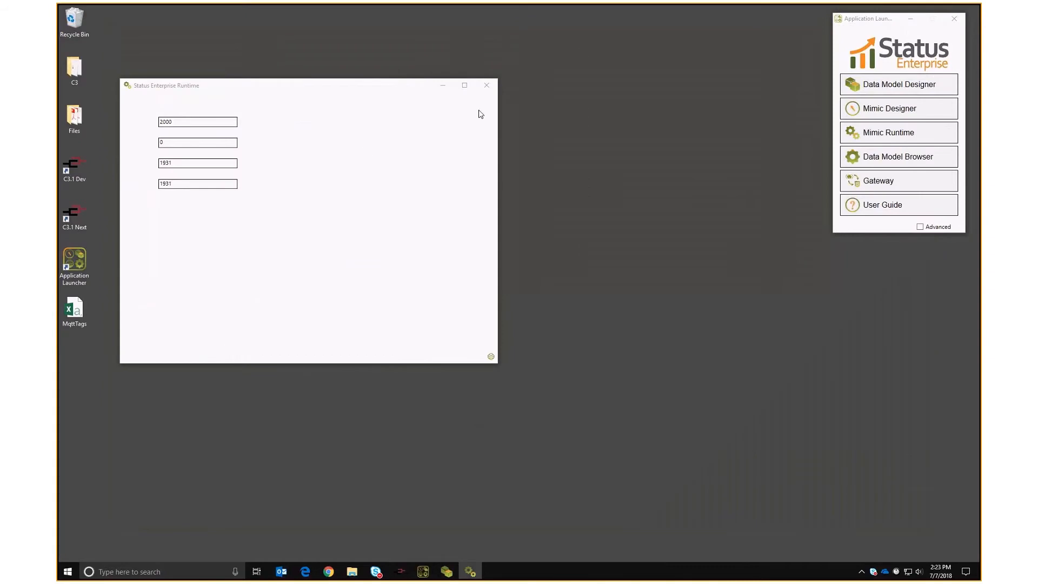
# Relaunch Data Model Designer, log in, and reposition its window.
pyautogui.click(362, 504)
pyautogui.click(261, 86)
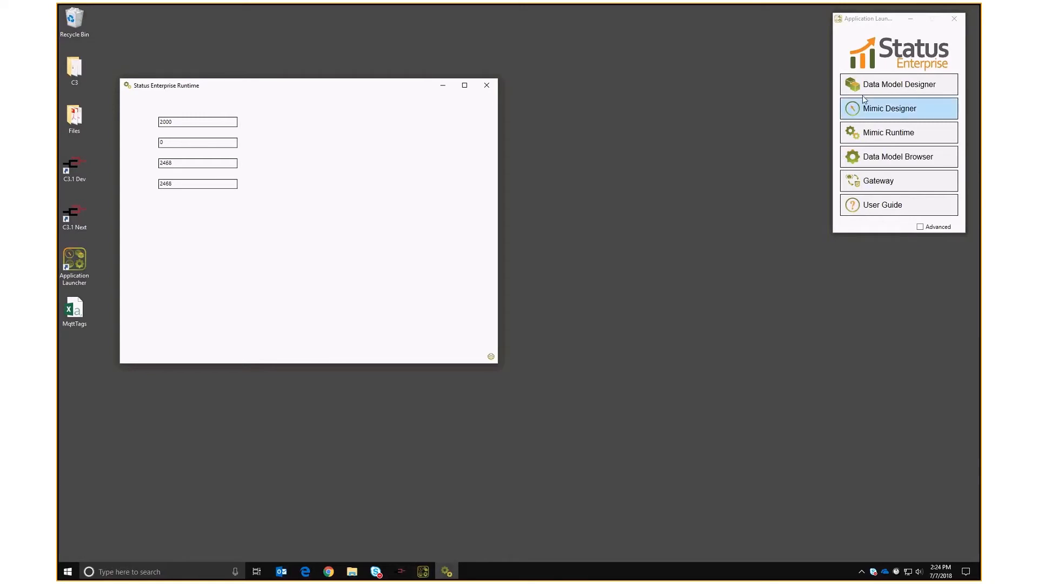
pyautogui.click(889, 108)
pyautogui.hotkey('alt', 'y')
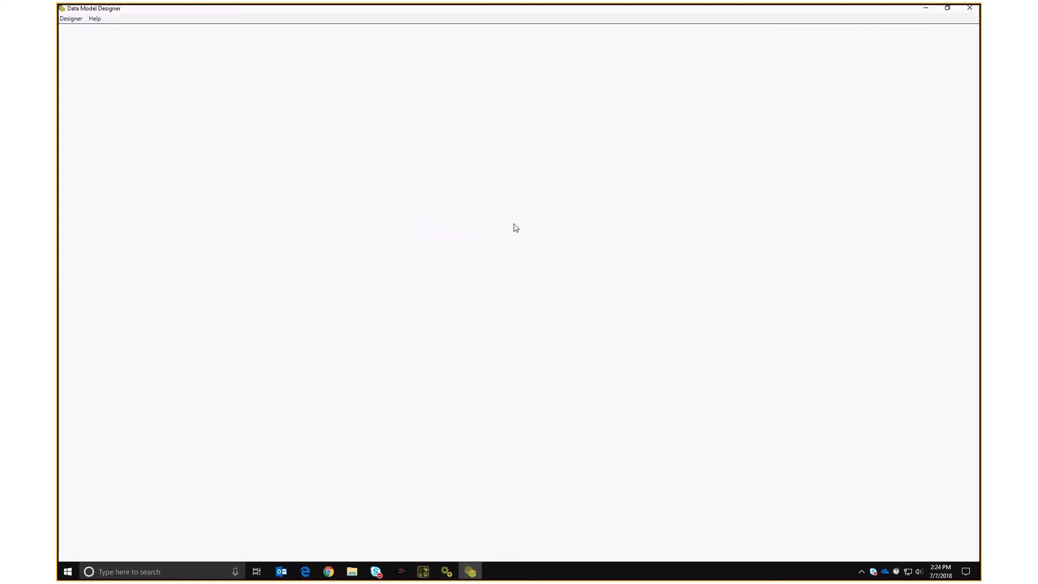
pyautogui.click(604, 316)
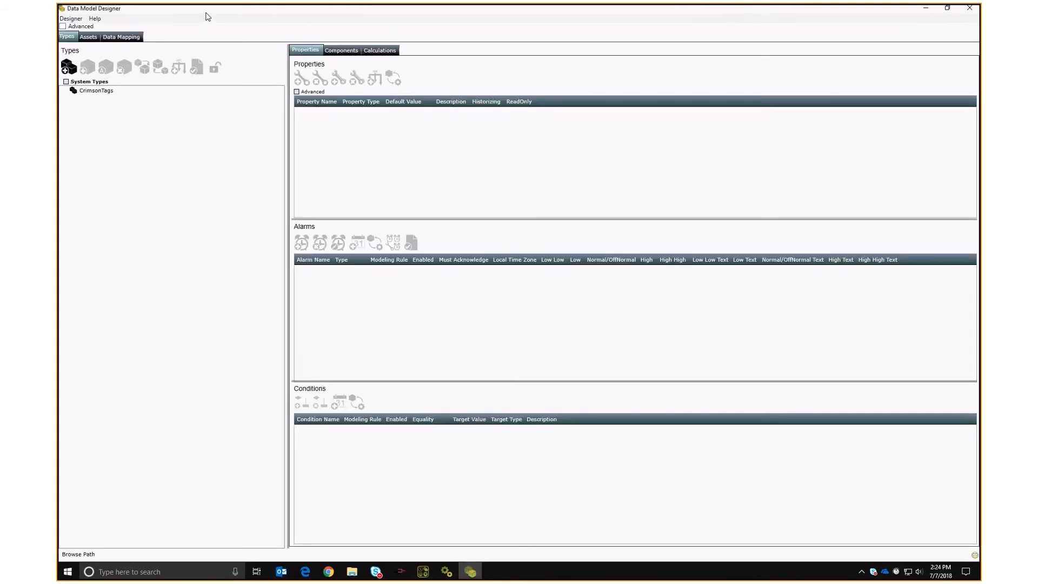
pyautogui.doubleClick(206, 10)
pyautogui.moveTo(247, 110); pyautogui.dragTo(199, 38)
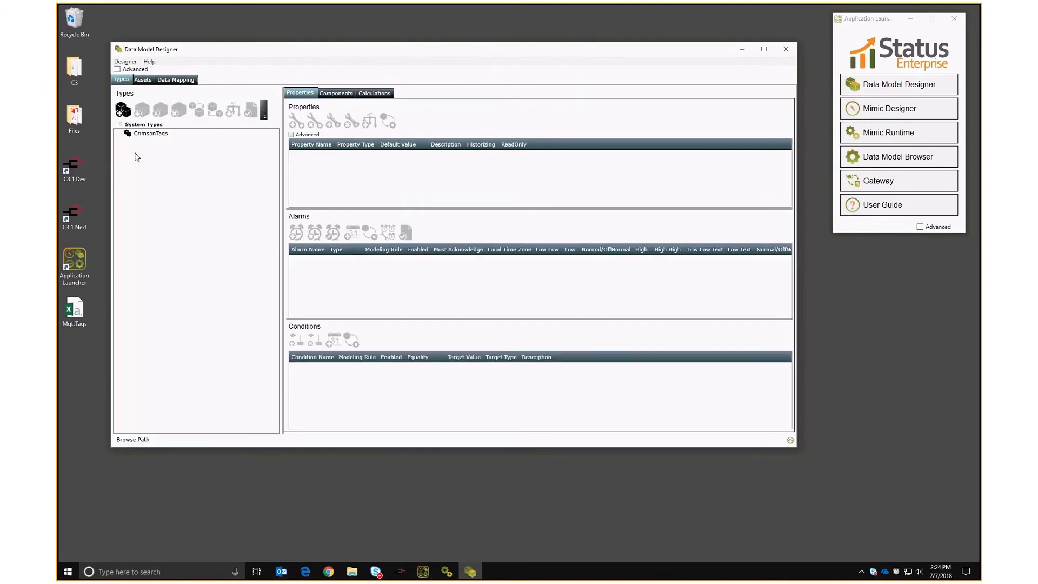
# Connect the Data Mapping setup and load the MQTT configuration.
pyautogui.click(166, 82)
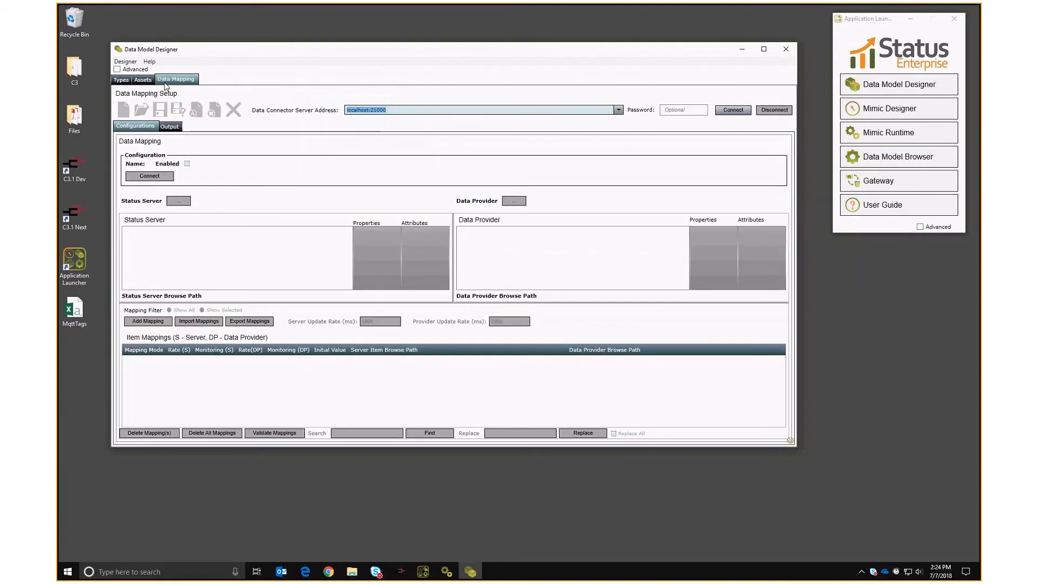
pyautogui.click(732, 110)
pyautogui.click(141, 109)
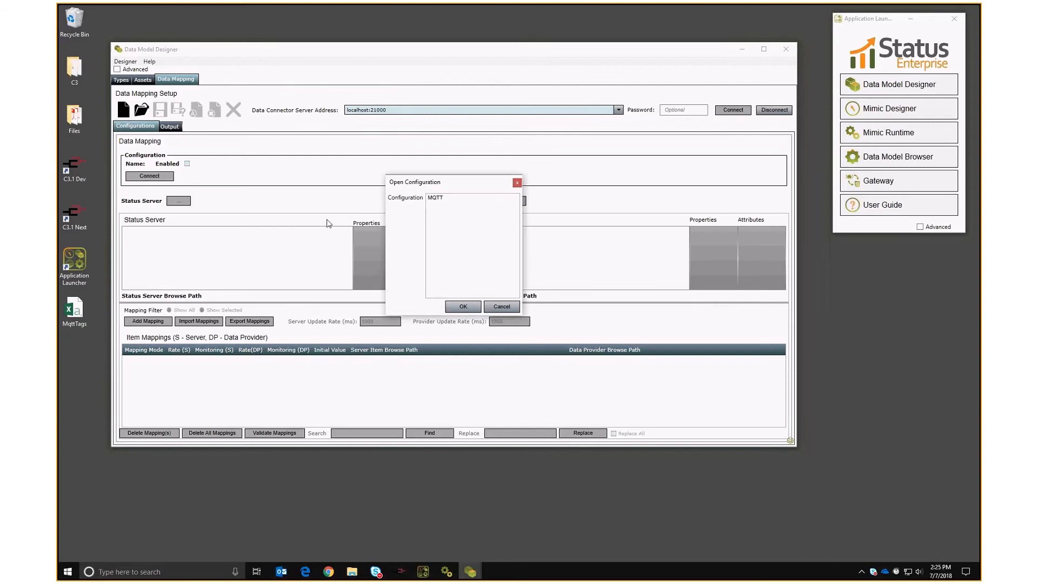
pyautogui.doubleClick(442, 198)
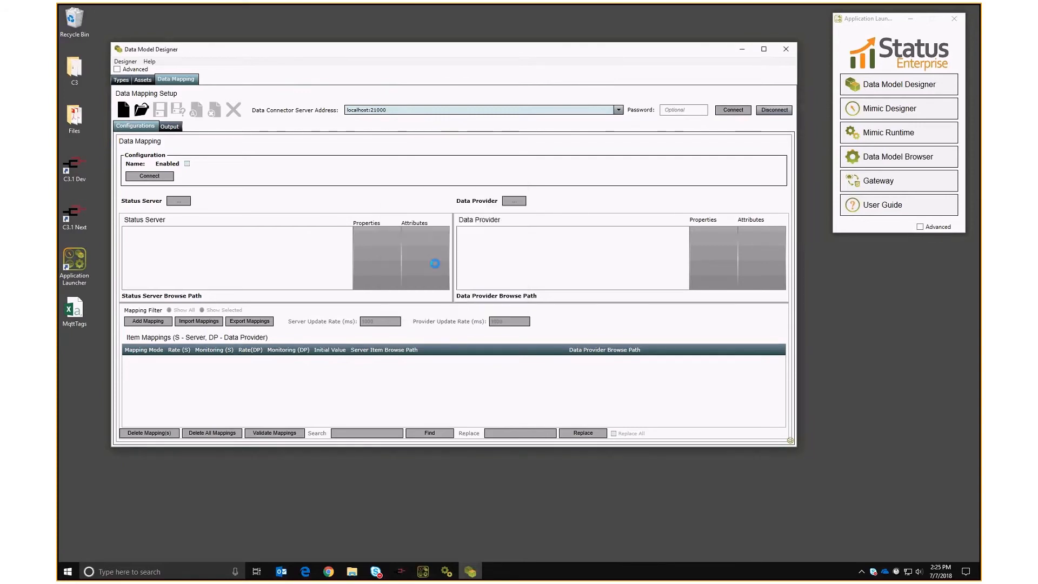
# Re-import the subscriptions from the exported MqttTags CSV into the MQTT data provider.
pyautogui.click(522, 201)
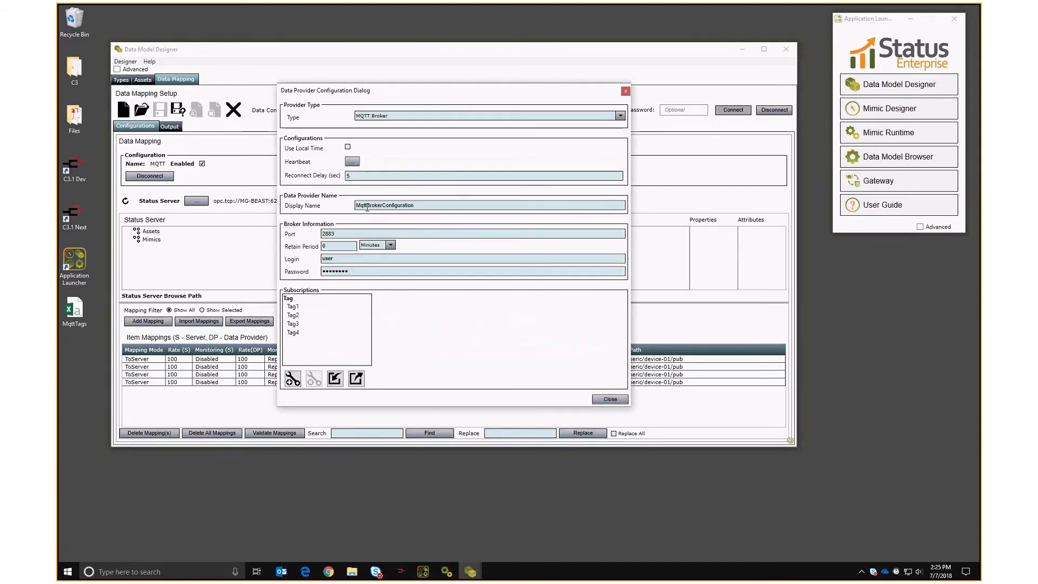
pyautogui.click(335, 378)
pyautogui.click(432, 211)
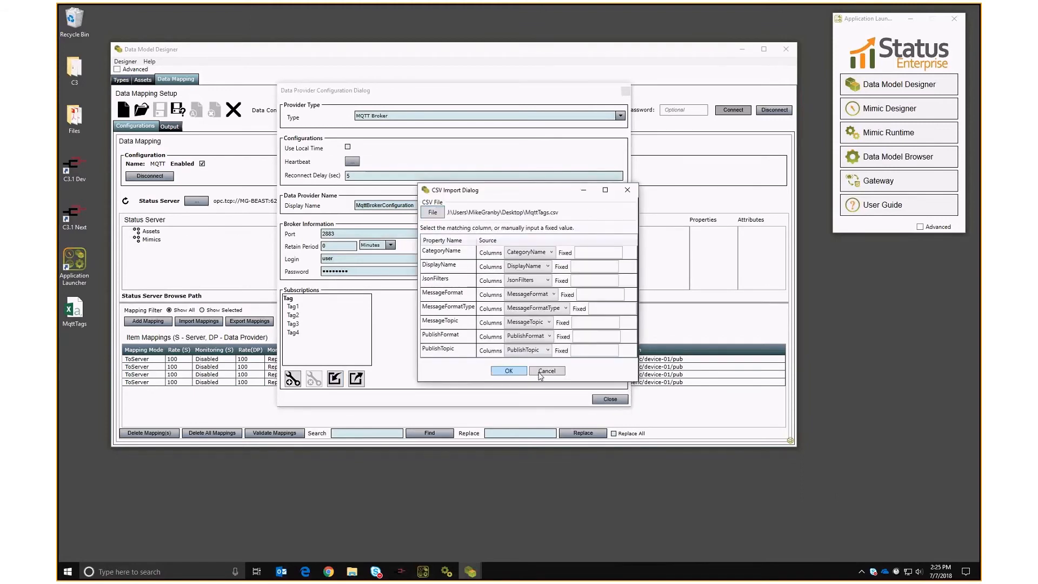
pyautogui.click(508, 371)
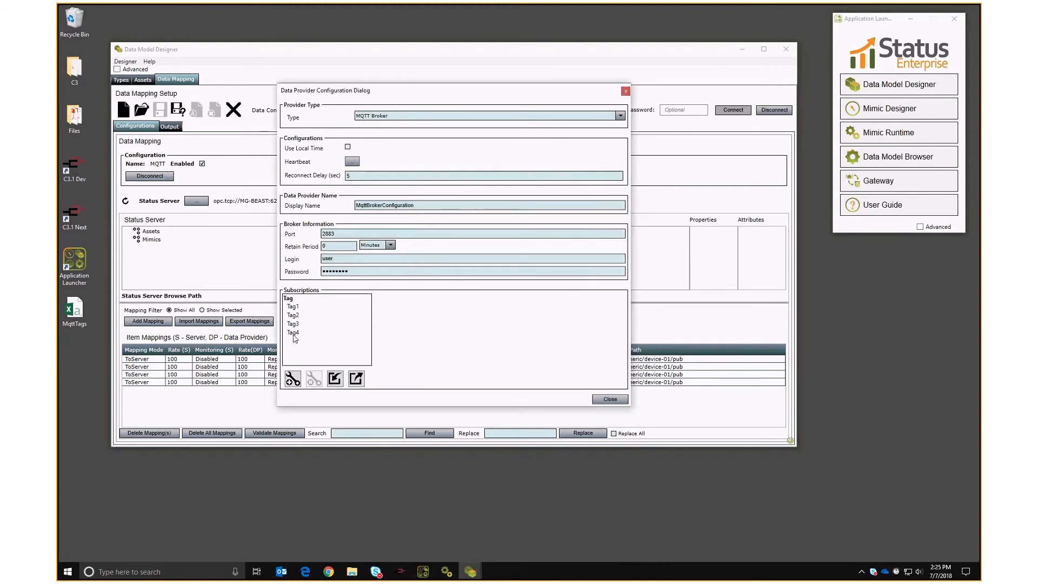
# Check the Tag3 and Tag1 subscription details, close the provider, and select the Tag1 mapping.
pyautogui.click(292, 329)
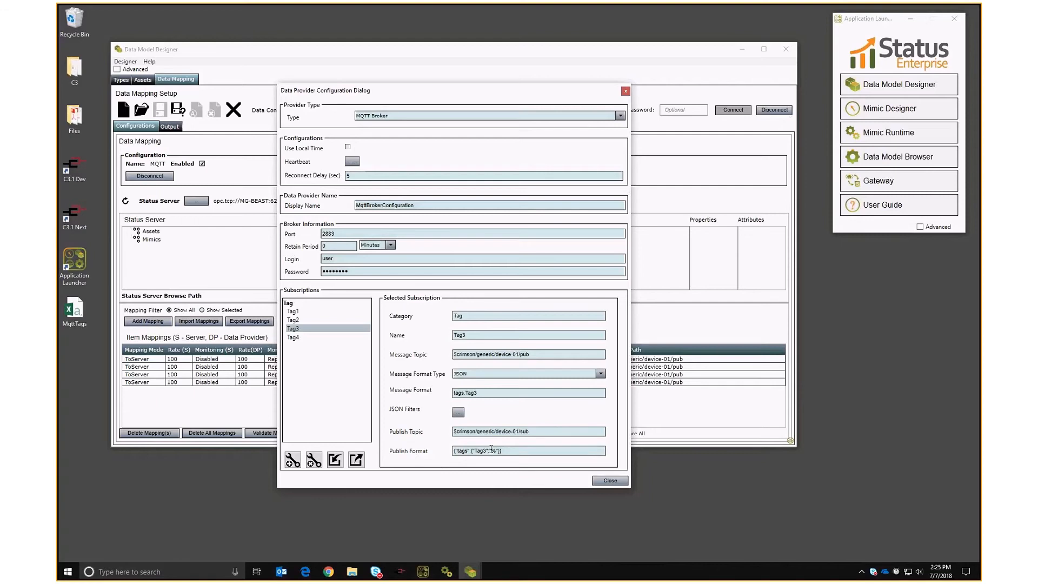
pyautogui.click(292, 320)
pyautogui.click(292, 311)
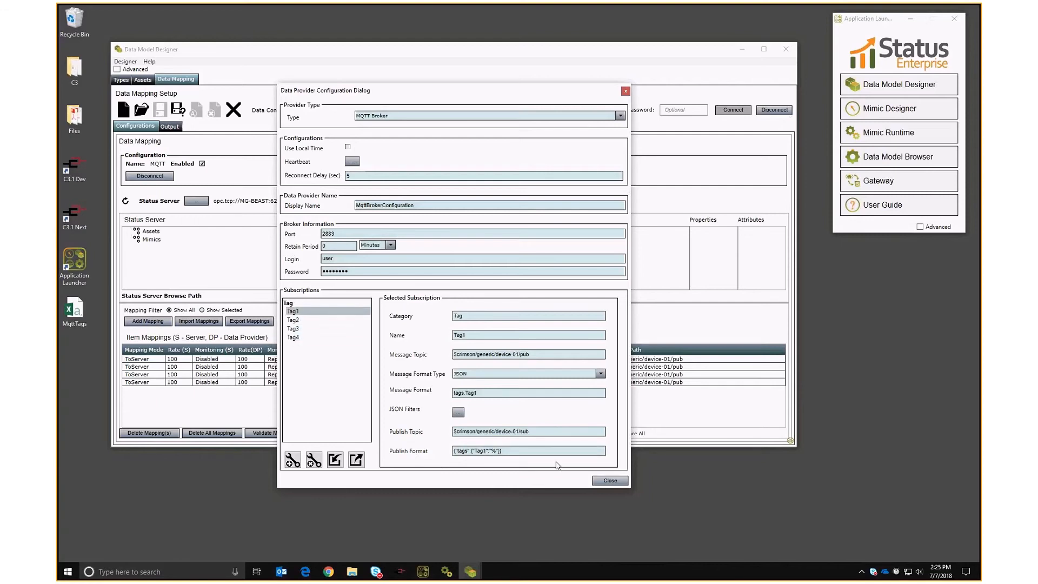
pyautogui.click(610, 480)
pyautogui.click(139, 359)
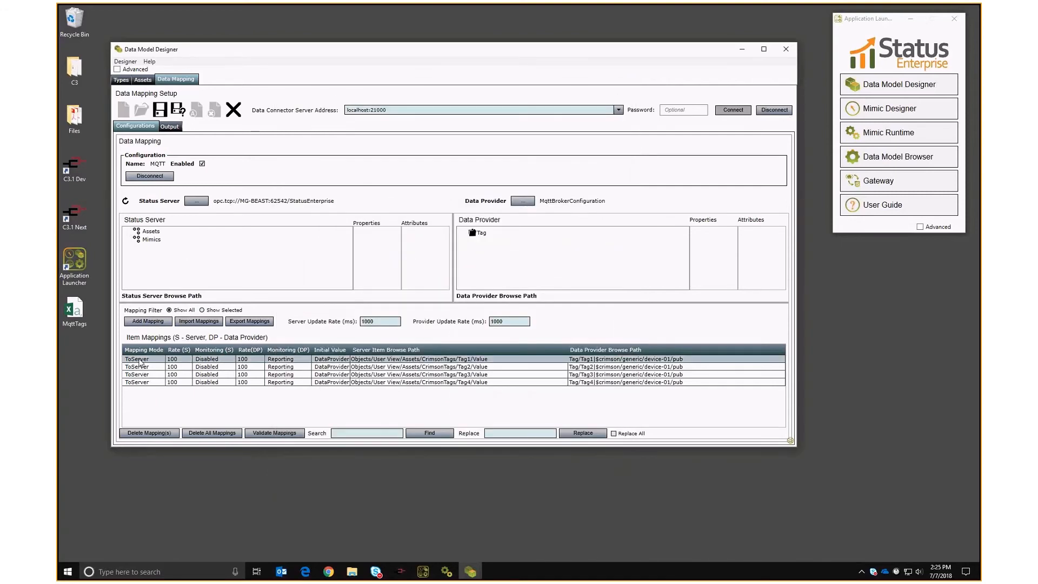
# Set Tag1 and Tag2 mapping modes to TwoWay, then toggle the MQTT configuration's Enabled off and on.
pyautogui.click(140, 361)
pyautogui.click(154, 361)
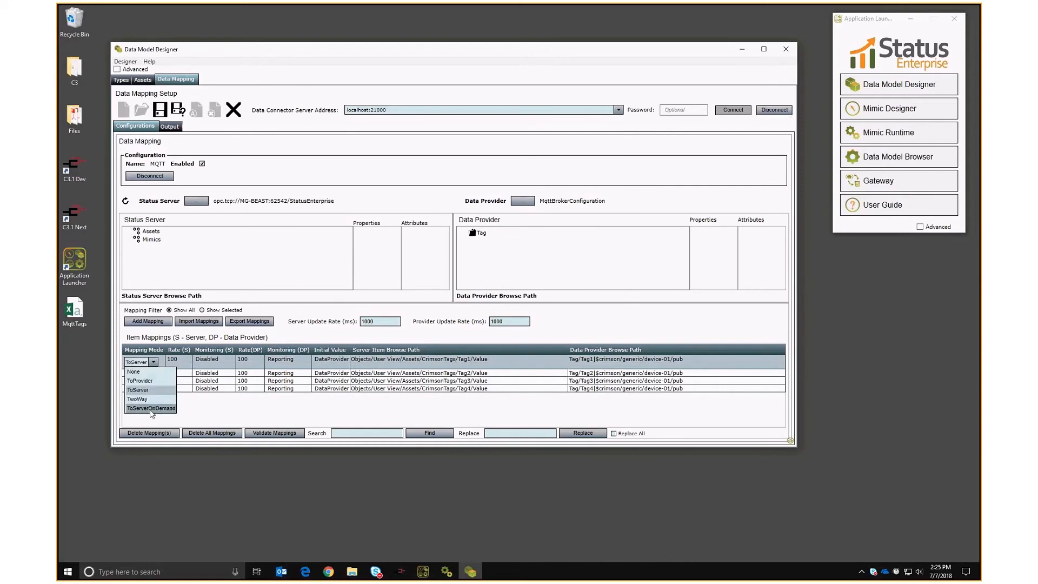
pyautogui.click(144, 401)
pyautogui.click(139, 369)
pyautogui.click(139, 370)
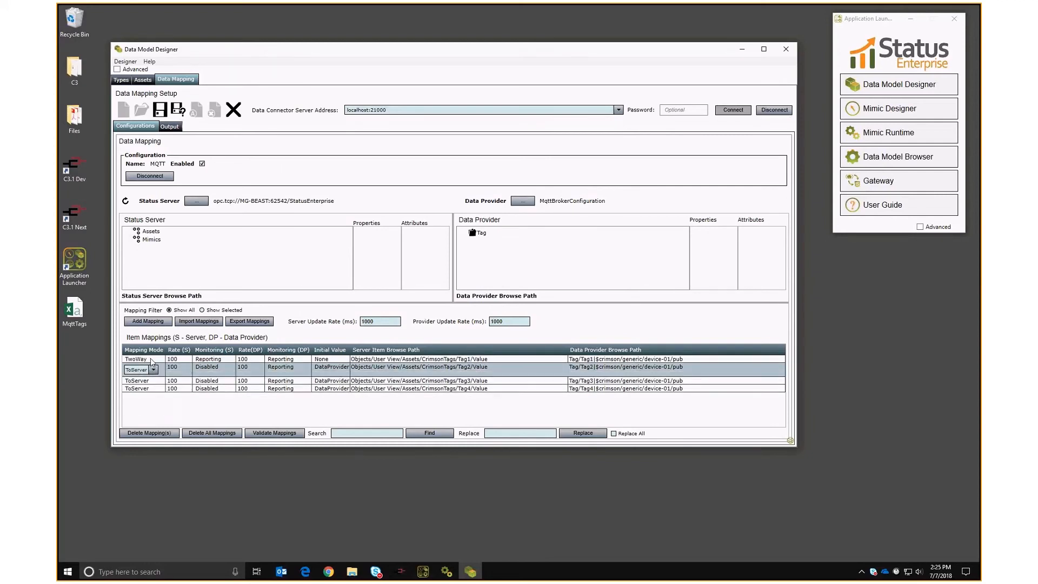
pyautogui.click(154, 369)
pyautogui.click(138, 411)
pyautogui.click(203, 163)
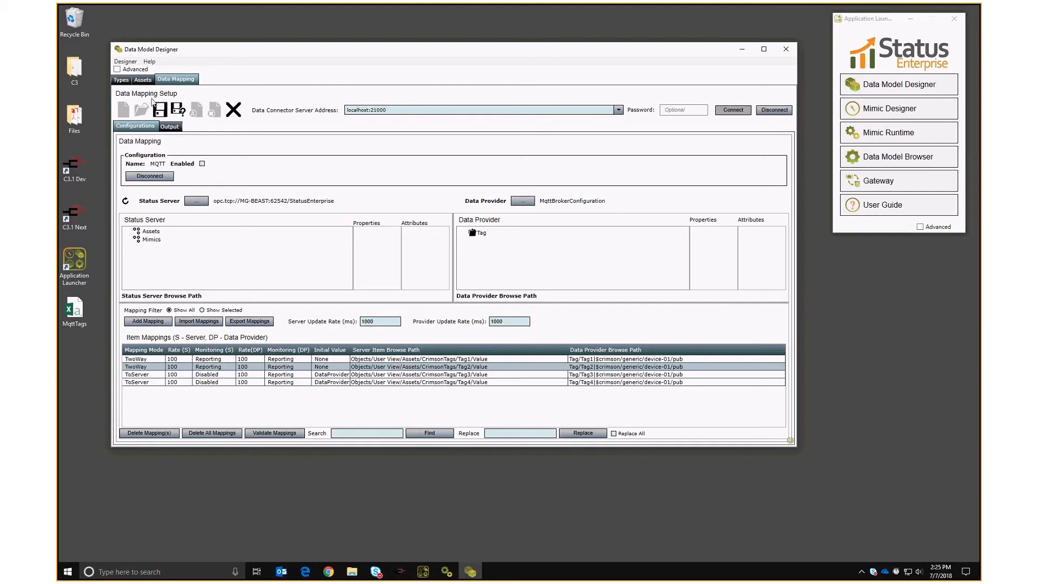
pyautogui.click(202, 163)
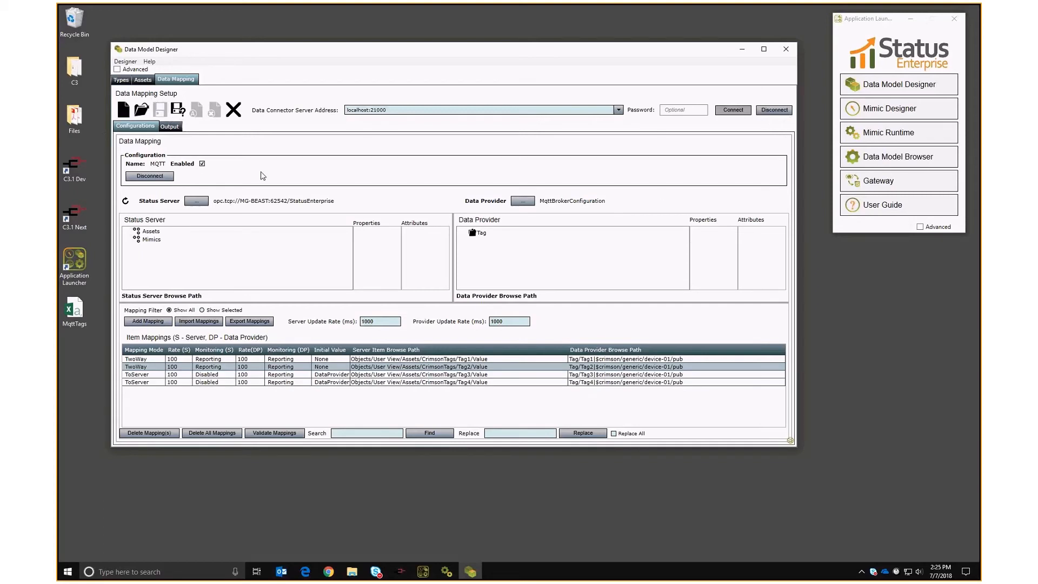
# In Crimson 3.1, download the database to the controller and minimize the editor.
pyautogui.click(400, 571)
pyautogui.click(158, 407)
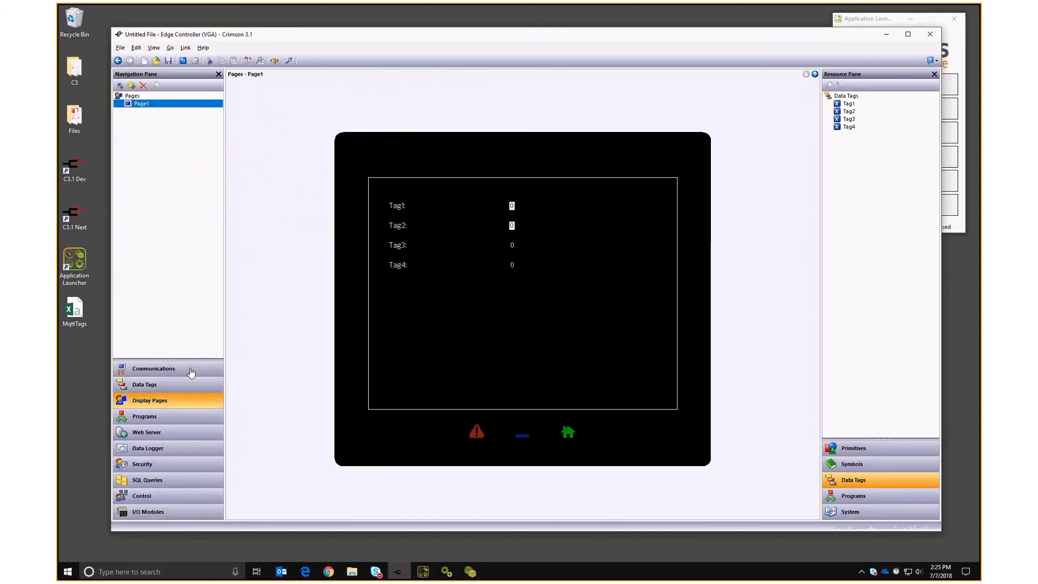
pyautogui.click(408, 206)
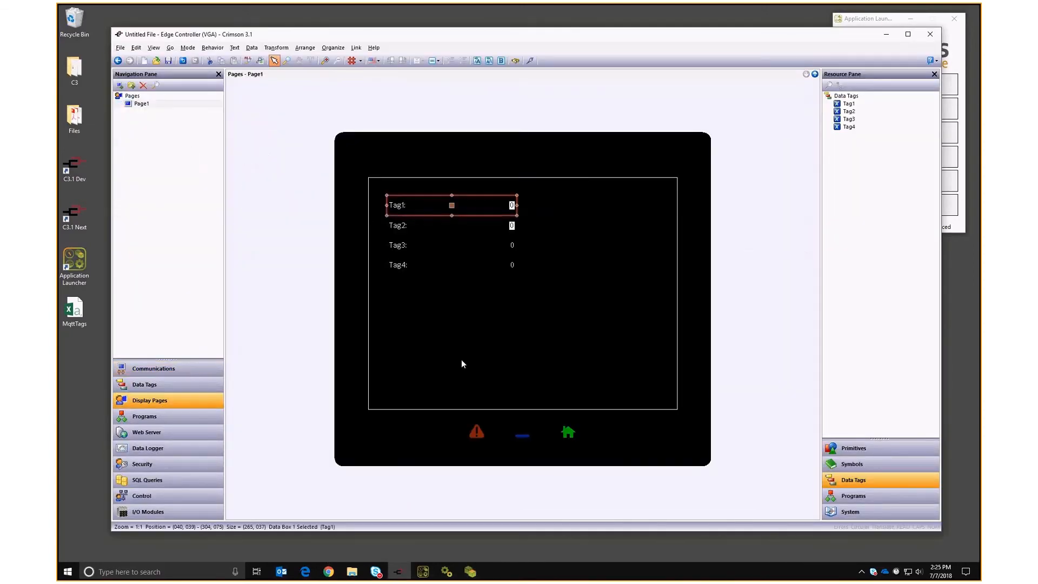
pyautogui.press('F5')
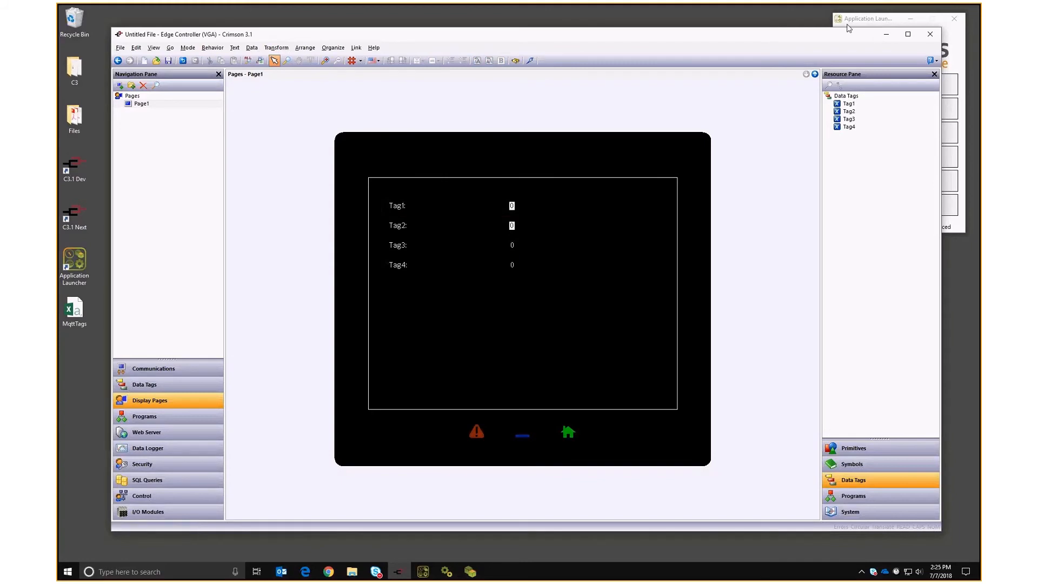
pyautogui.click(883, 37)
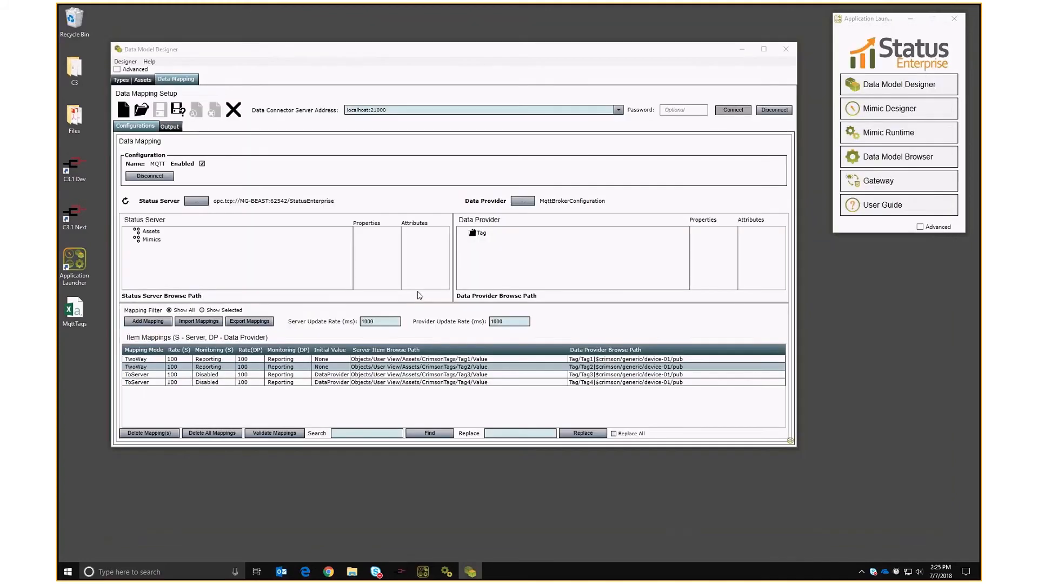
# Enter 1000 in the first Status Enterprise Runtime textbox.
pyautogui.click(742, 51)
pyautogui.moveTo(245, 84); pyautogui.dragTo(319, 76)
pyautogui.click(243, 114)
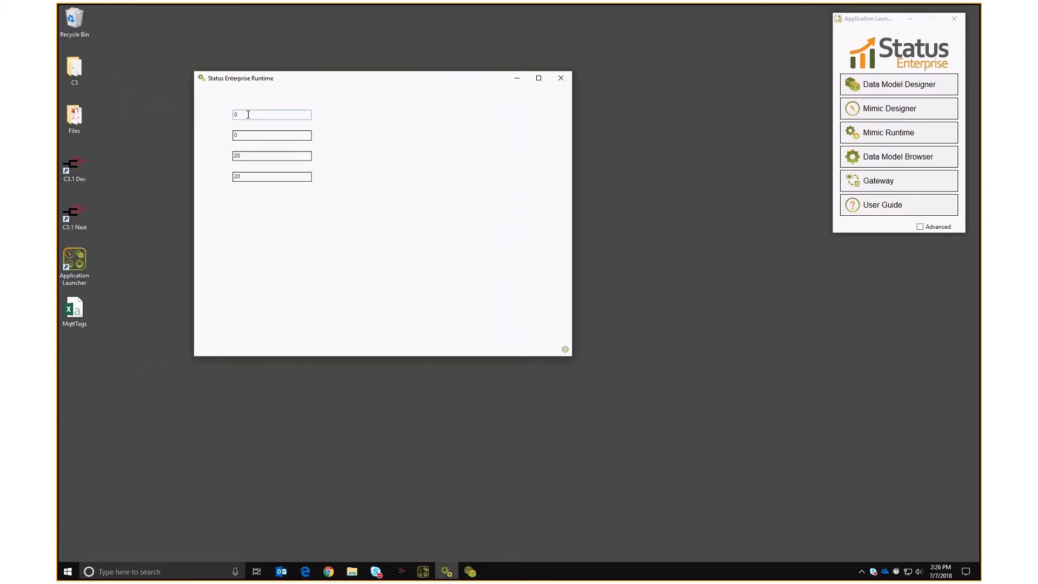
pyautogui.write('1000')
pyautogui.click(250, 139)
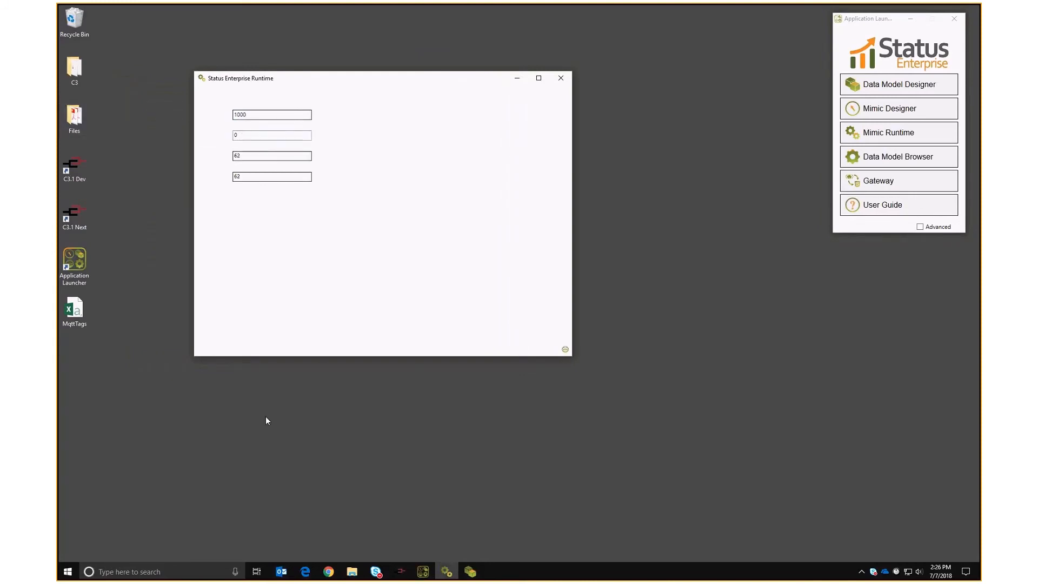
# Change the first textbox value to 1010 and confirm Tag1 reads 1010 in the remote view.
pyautogui.click(328, 572)
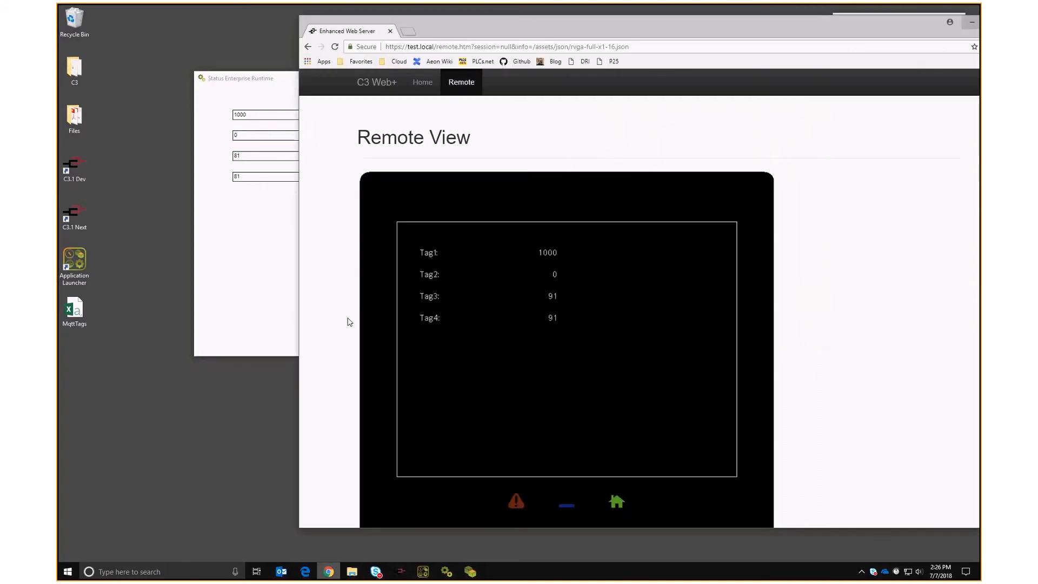
pyautogui.click(262, 114)
pyautogui.press('BackSpace')
pyautogui.write('0')
pyautogui.click(618, 208)
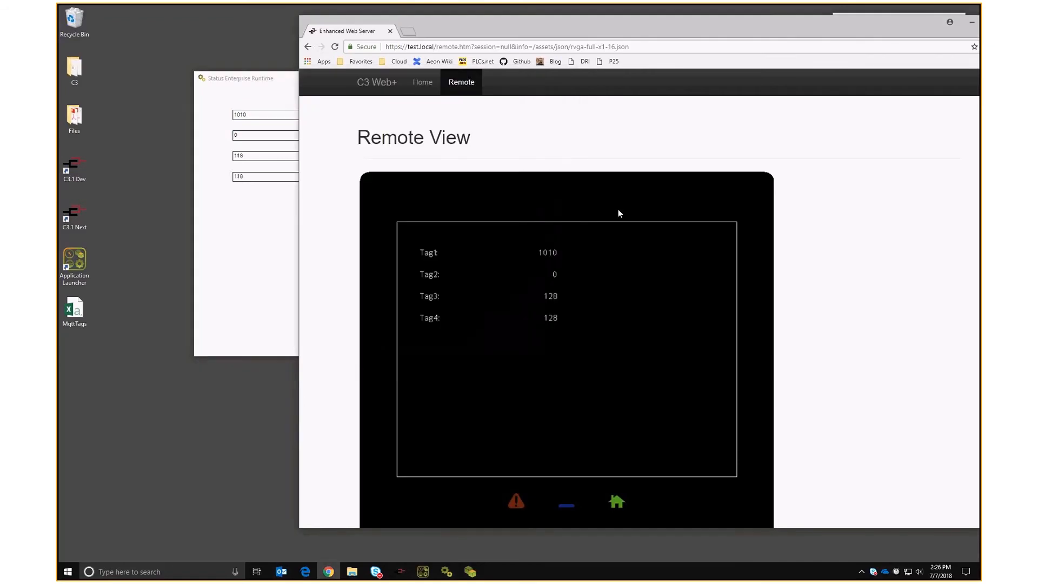
# Reposition the runtime window, minimize the remote view browser, and bring Crimson 3.1 forward.
pyautogui.click(209, 280)
pyautogui.moveTo(305, 79); pyautogui.dragTo(252, 75)
pyautogui.click(959, 25)
pyautogui.click(971, 23)
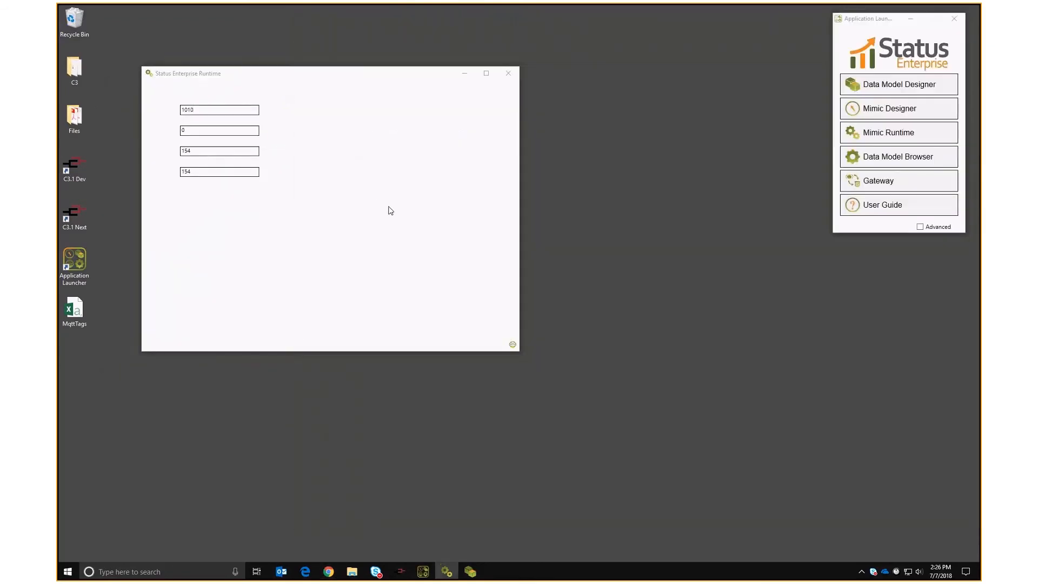
pyautogui.moveTo(305, 78); pyautogui.dragTo(328, 85)
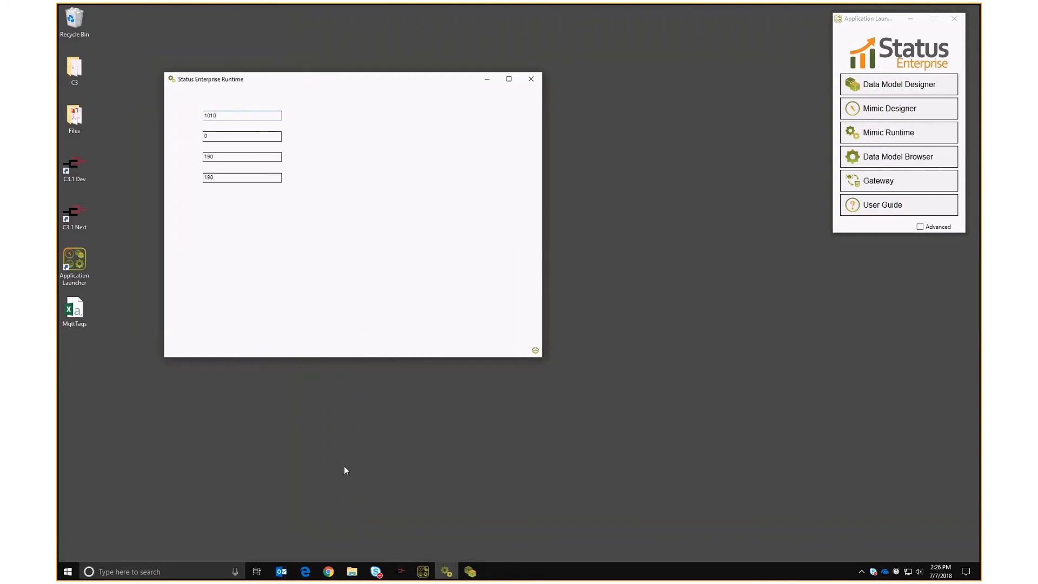
pyautogui.click(389, 569)
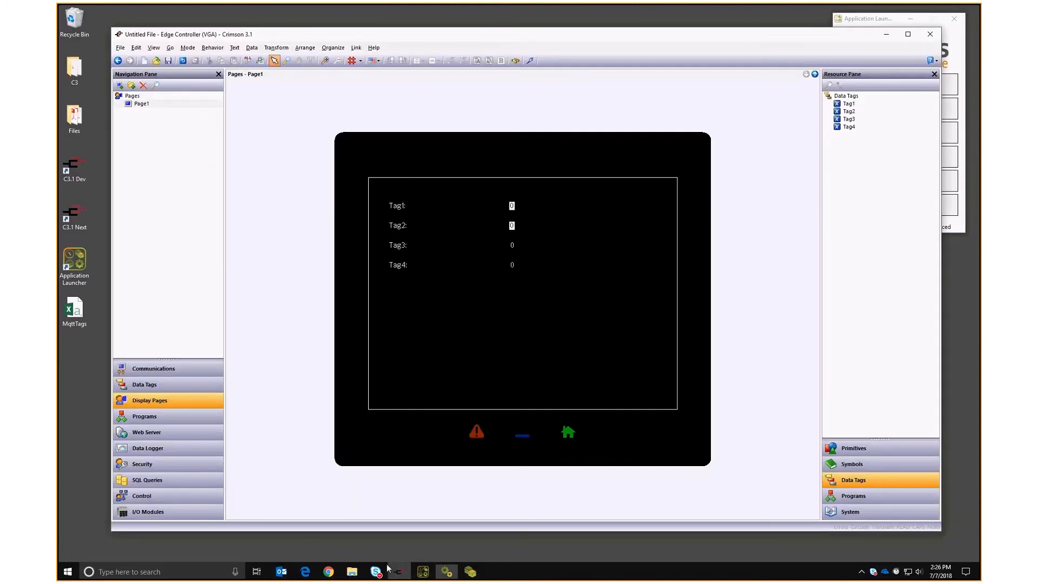
# Lower the Generic MQTT Tag Data 1 update rate to 0.1 seconds.
pyautogui.click(139, 373)
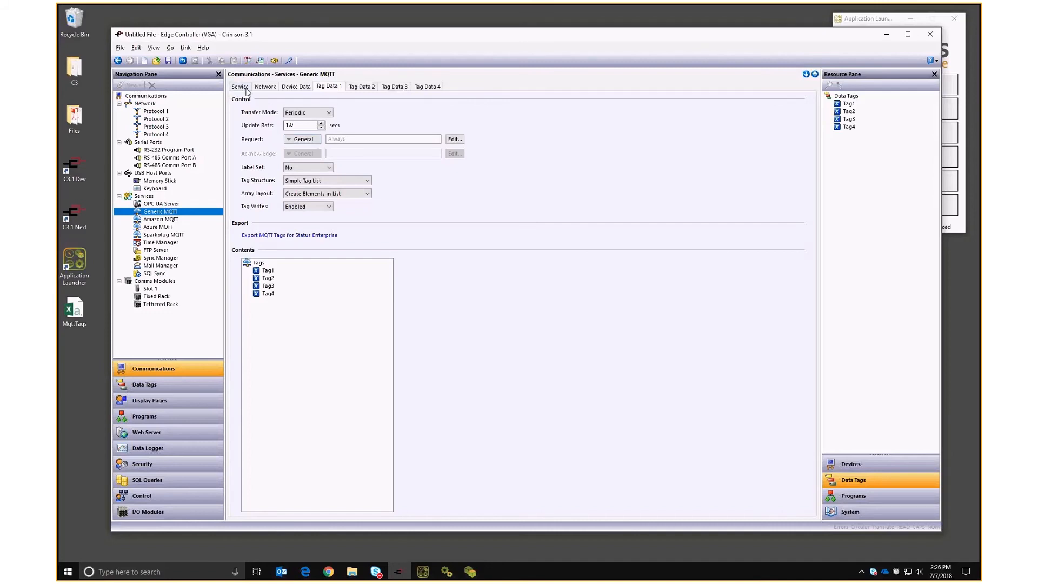
pyautogui.click(296, 85)
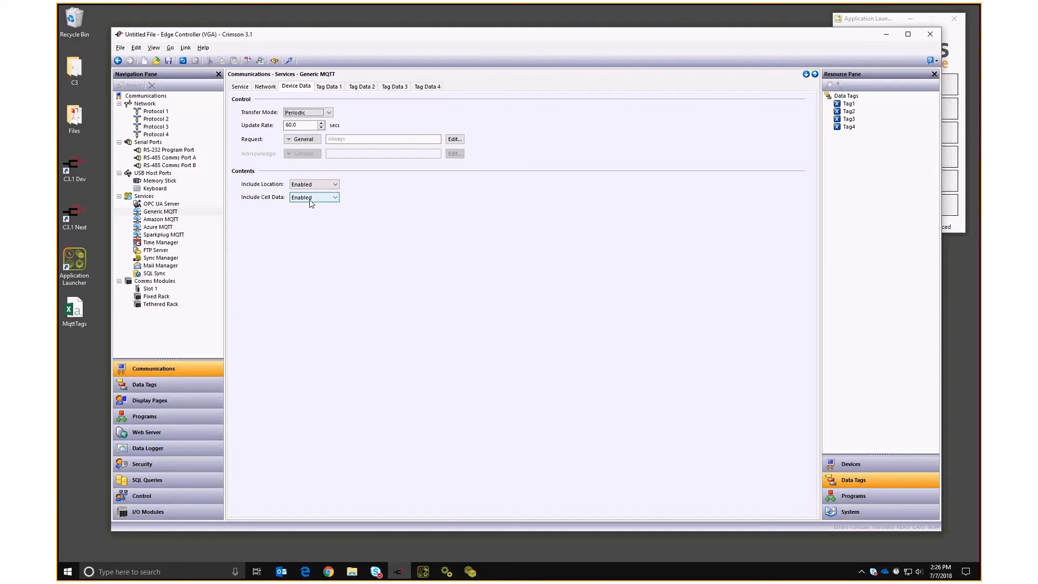
pyautogui.click(328, 88)
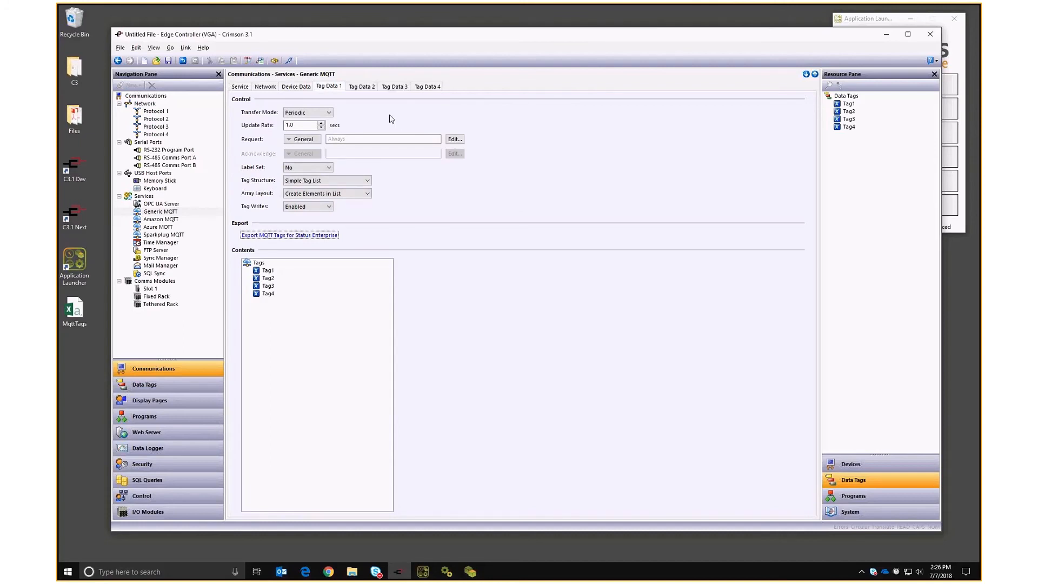
pyautogui.click(321, 128)
pyautogui.click(321, 128)
pyautogui.click(321, 128)
pyautogui.click(354, 90)
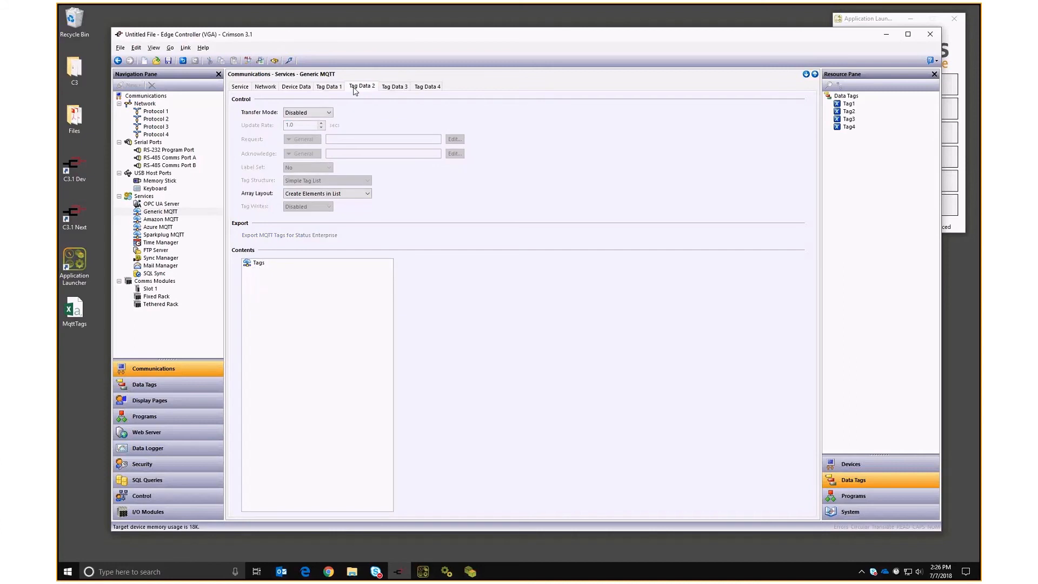
pyautogui.click(327, 88)
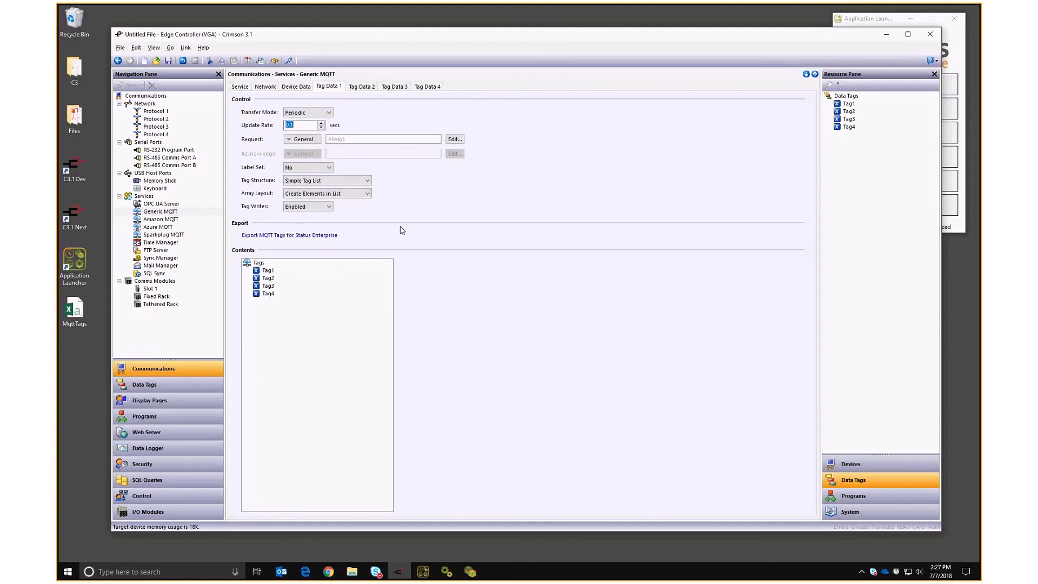
# Try Triggered transfer mode for Tag Data 1, then set it back to Periodic.
pyautogui.click(319, 113)
pyautogui.click(303, 134)
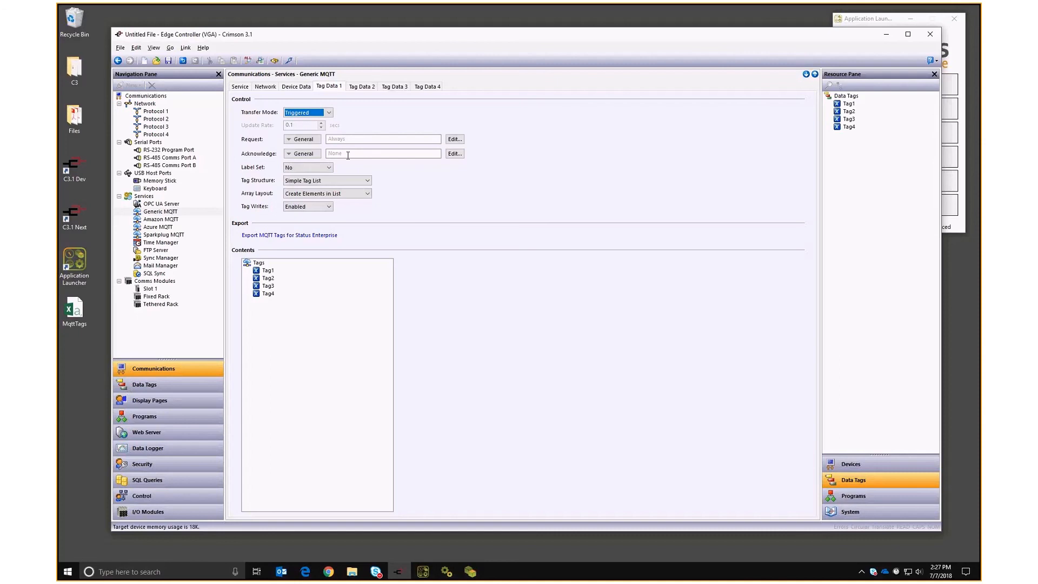
pyautogui.click(305, 112)
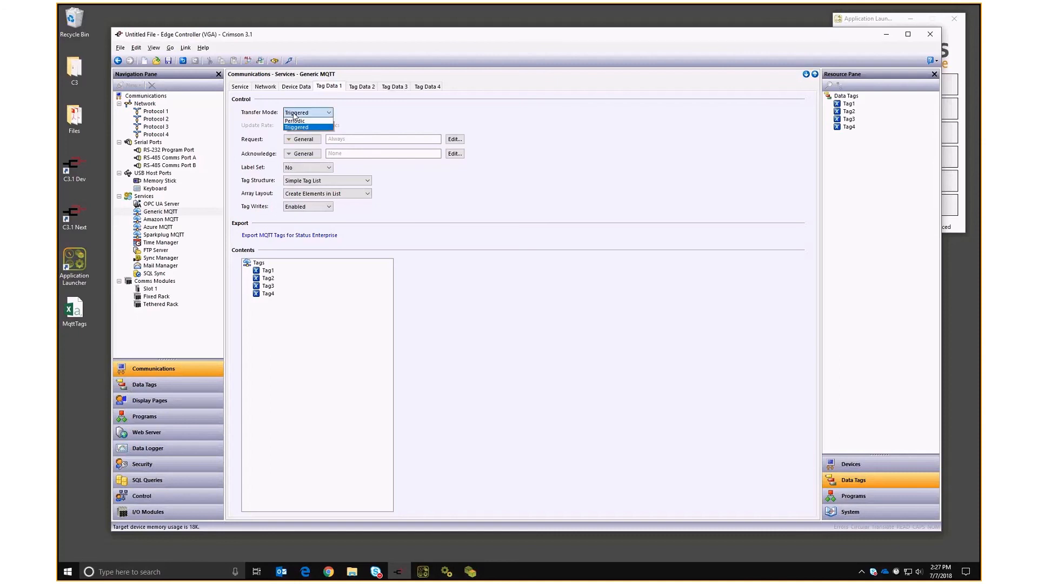
pyautogui.click(292, 128)
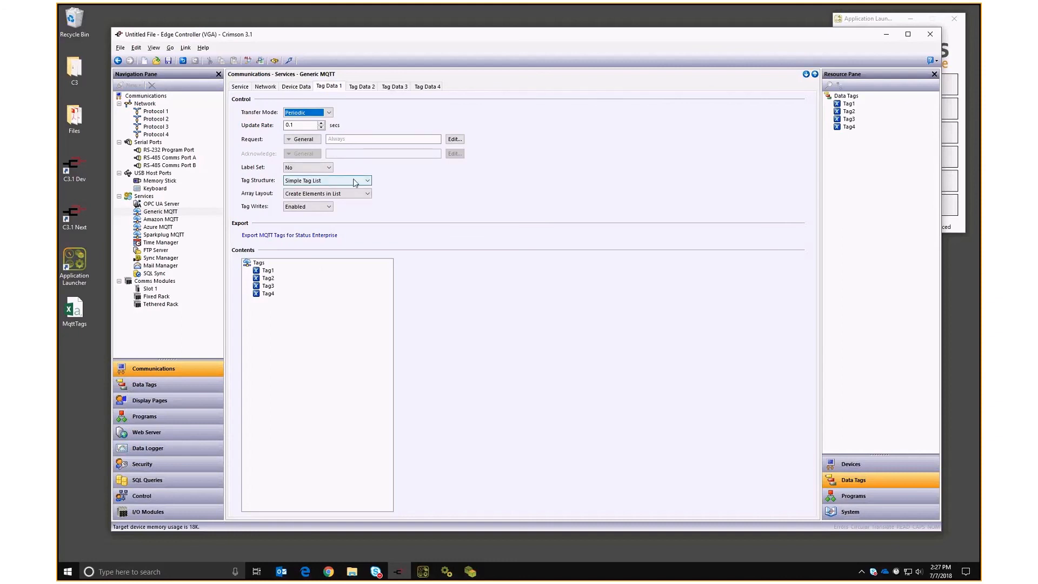
pyautogui.click(144, 384)
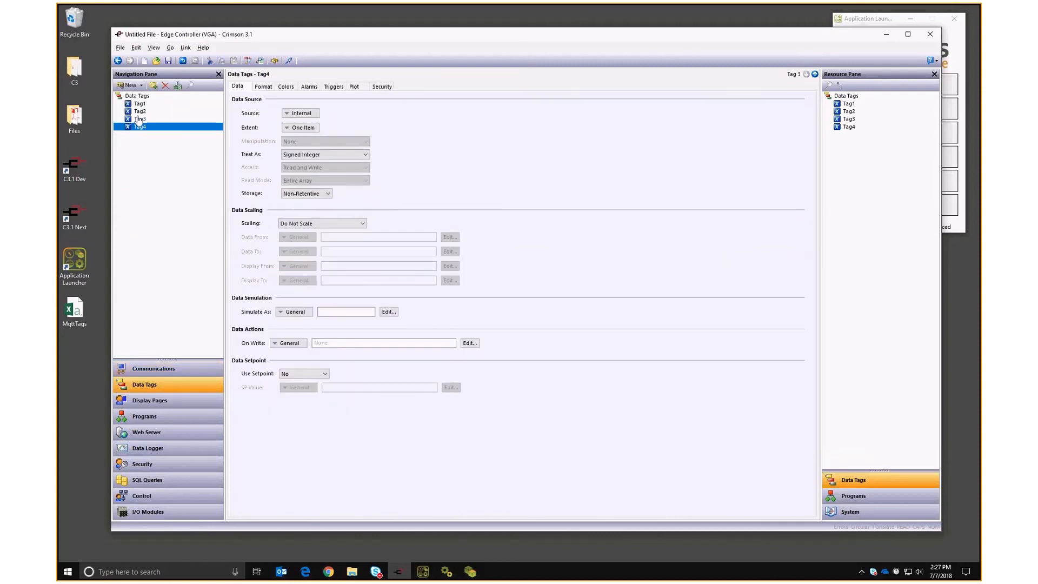
pyautogui.click(154, 368)
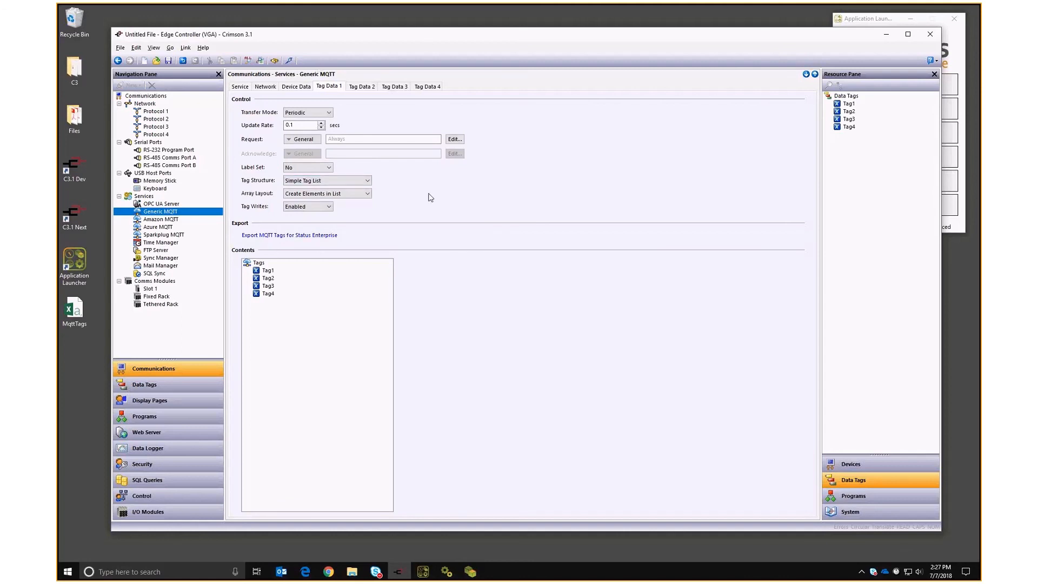
pyautogui.click(937, 38)
# Close Crimson without saving, then close the Runtime window and the Application Launcher.
pyautogui.click(523, 267)
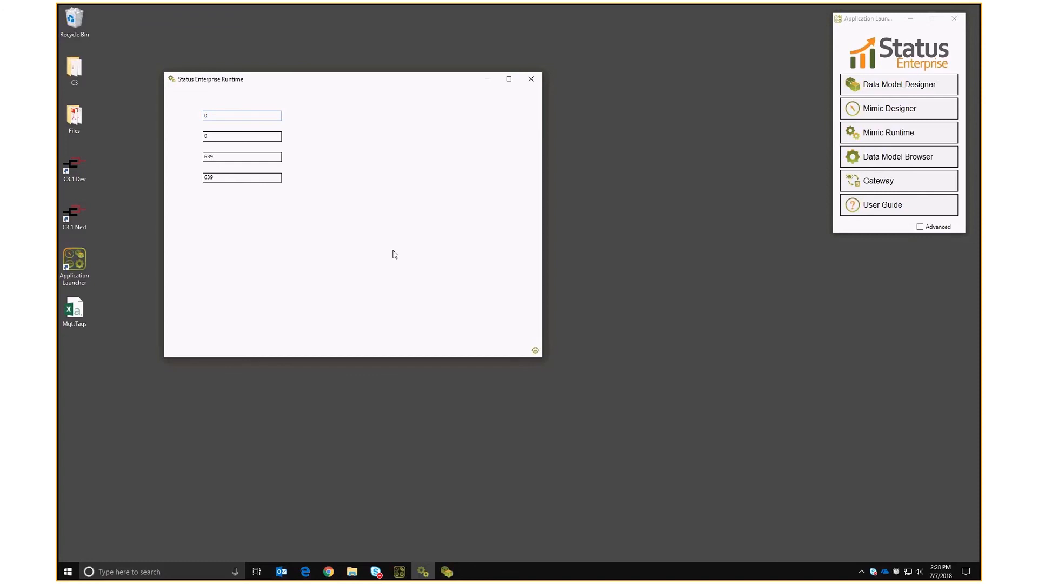
pyautogui.click(531, 79)
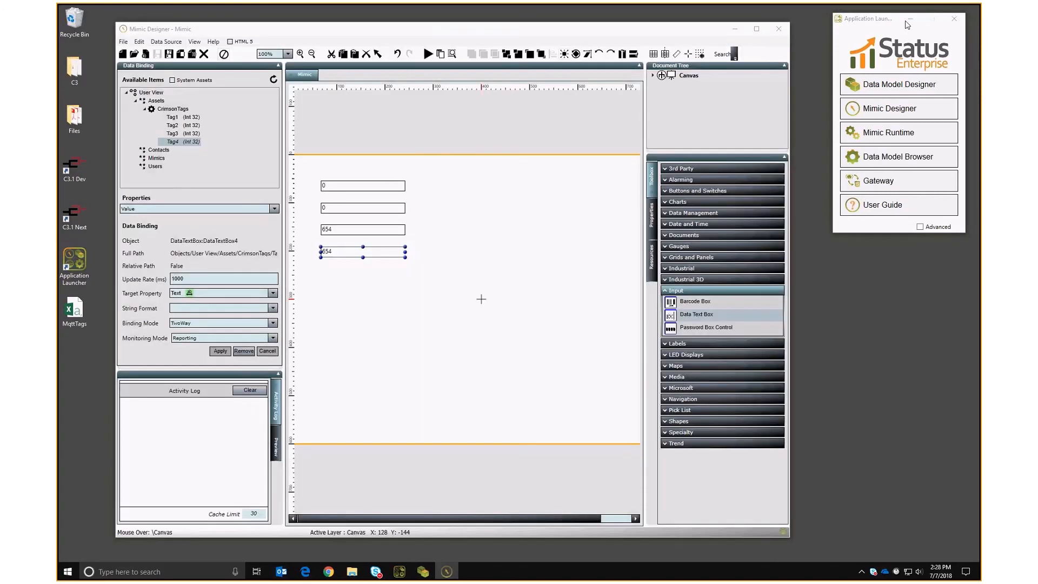
pyautogui.click(908, 21)
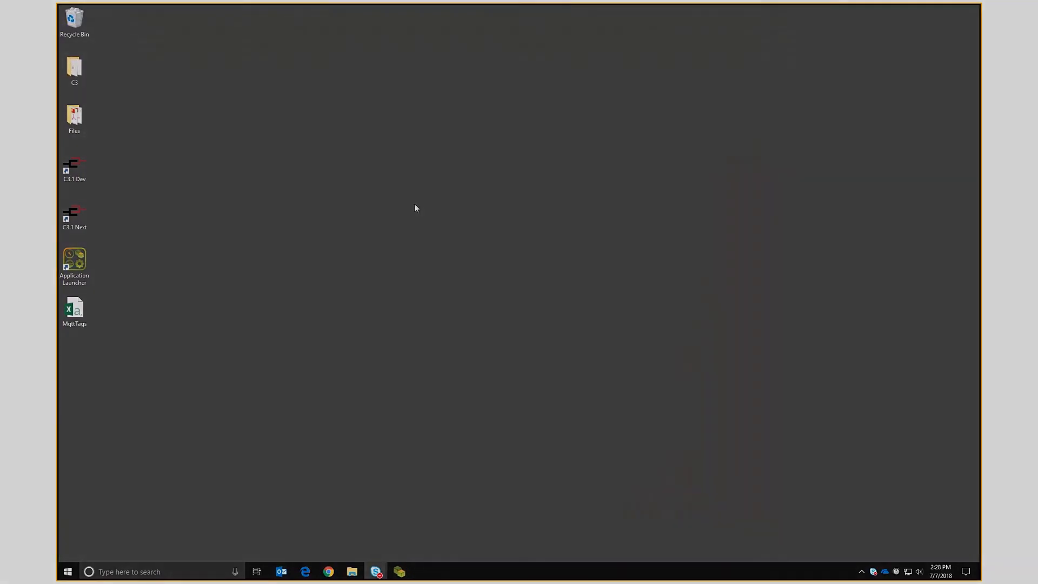